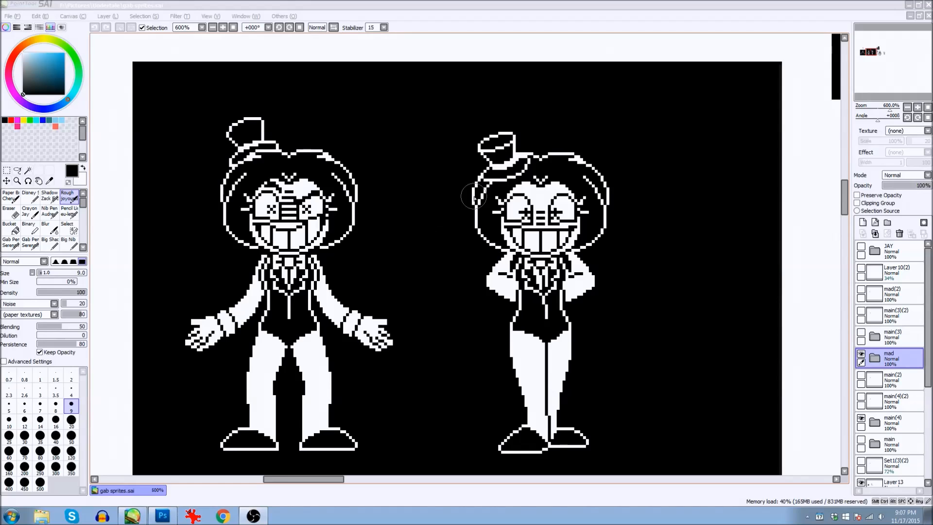
Step: Preview the main(3) sprite folder by showing it briefly, and hide it again
click(453, 230)
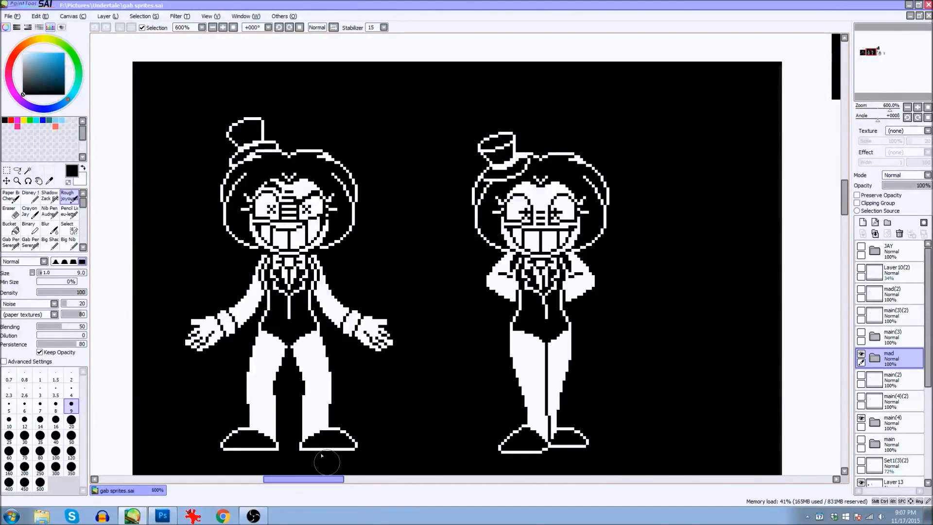
click(861, 334)
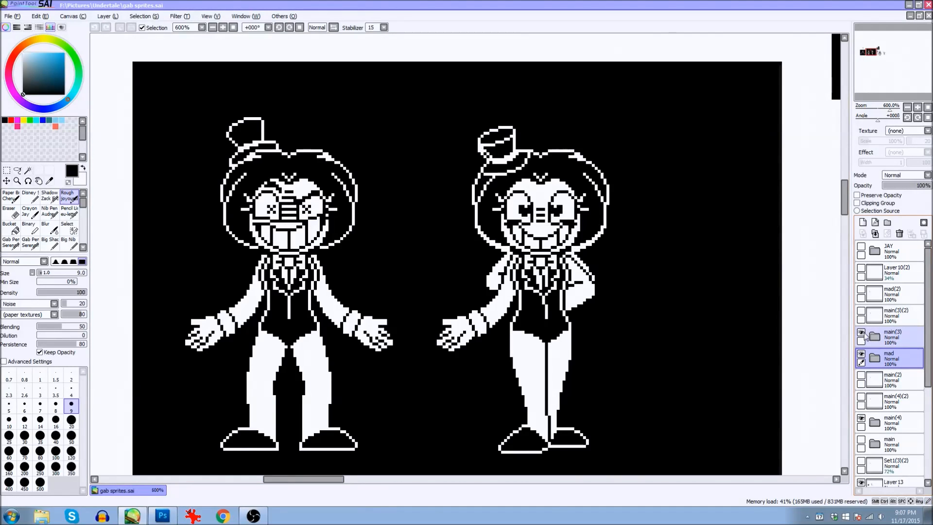
click(862, 333)
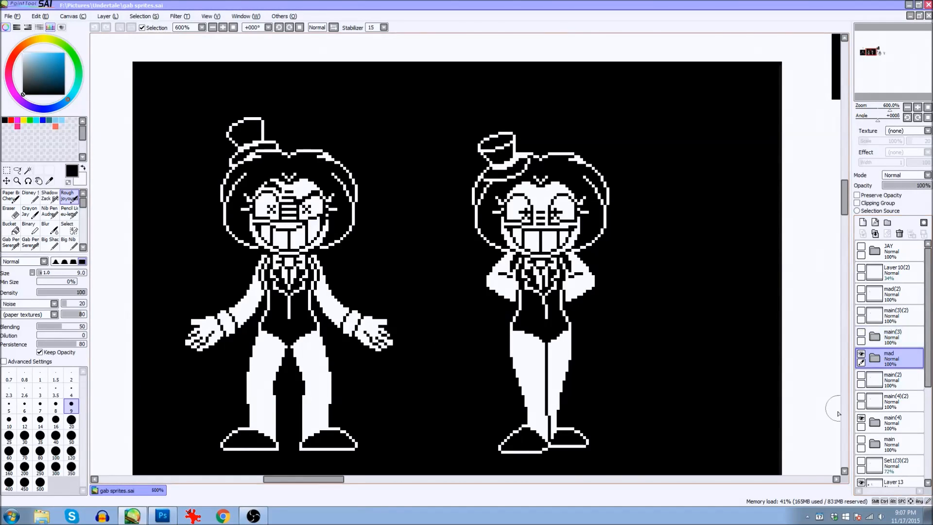
Step: Expand the main(4) folder to list its body-part layers and widen the layer list
click(874, 422)
click(861, 418)
click(861, 418)
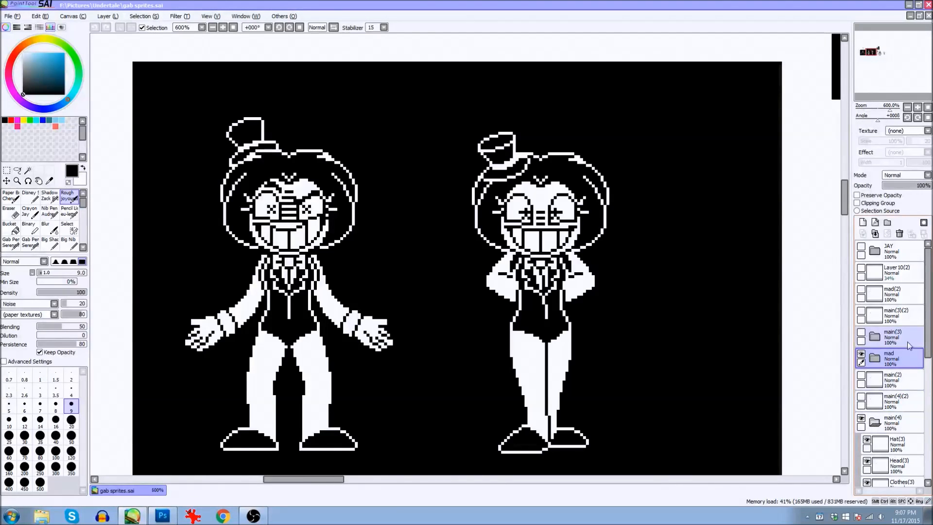
drag(927, 346, 927, 384)
drag(852, 367, 798, 372)
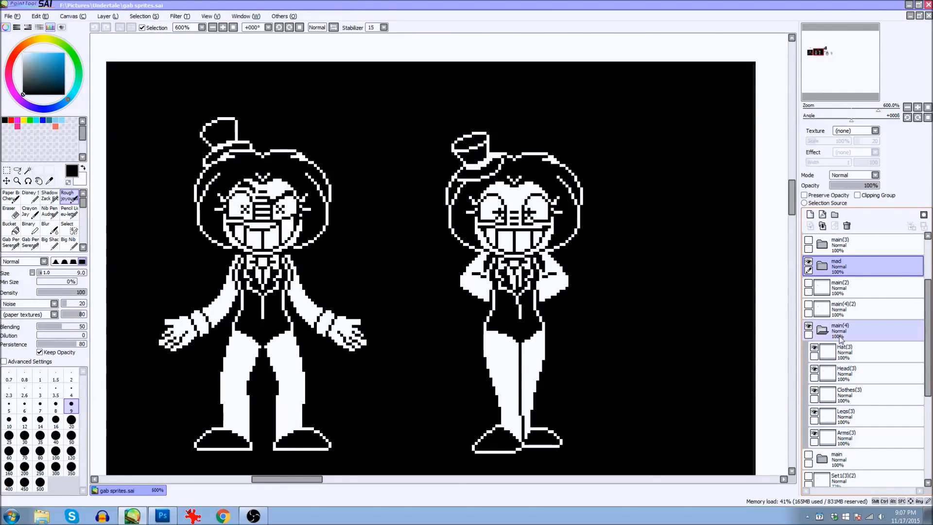
Step: Check which sprite belongs to main(4) by toggling its visibility, and hide the mad folder
click(808, 329)
click(808, 329)
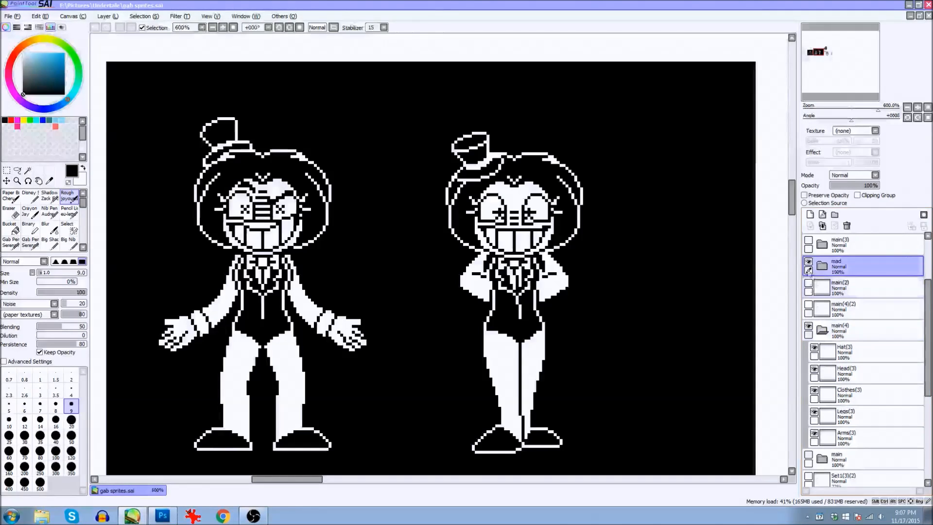
click(808, 261)
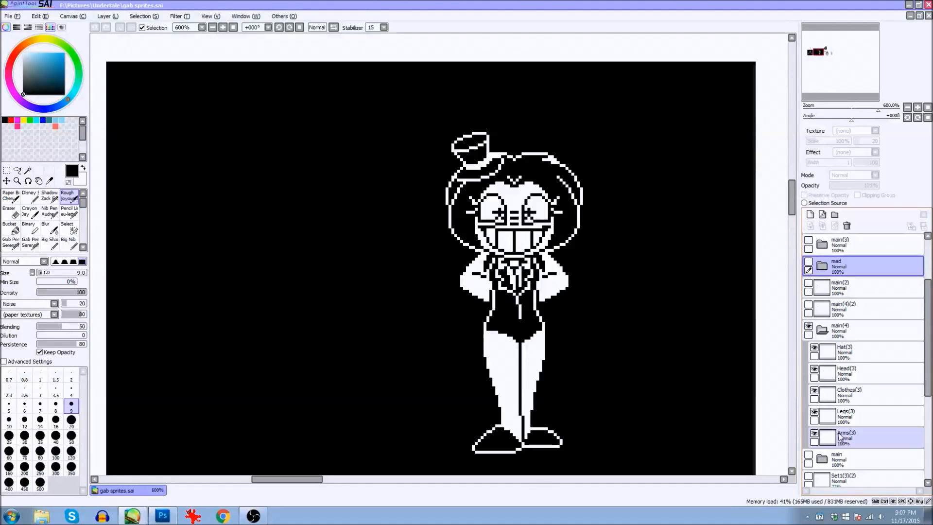
Step: Isolate the Arms(3) layer by hiding Legs(3), Clothes(3), Head(3) and Hat(3), and toggle the arms to examine them
click(813, 433)
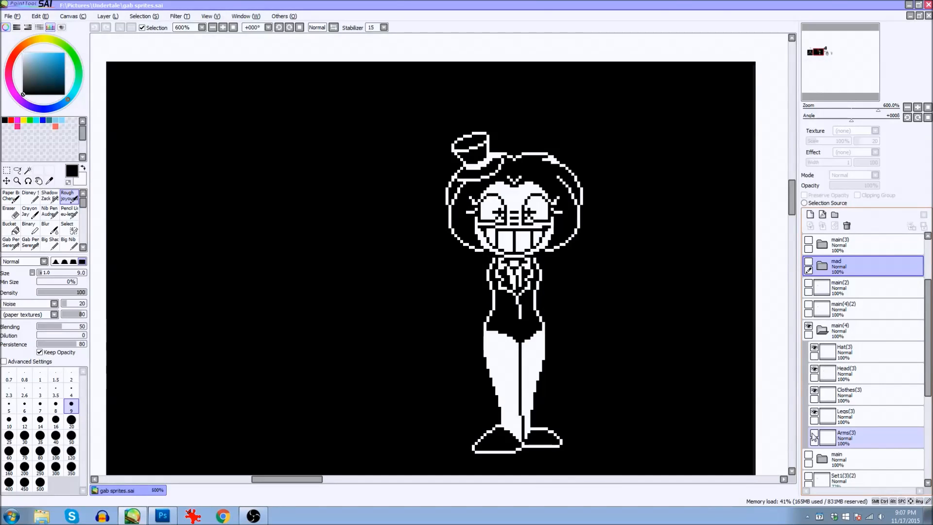
click(813, 433)
click(815, 412)
click(813, 390)
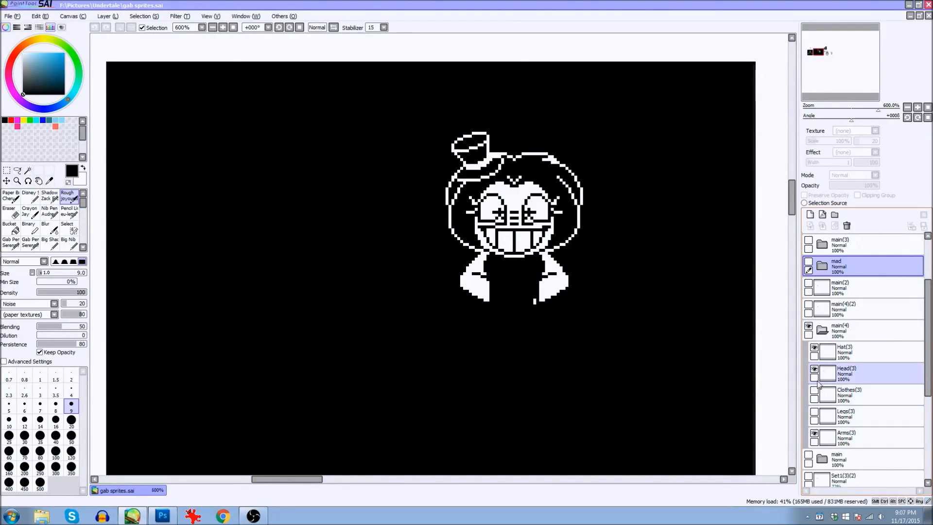
click(814, 369)
click(813, 347)
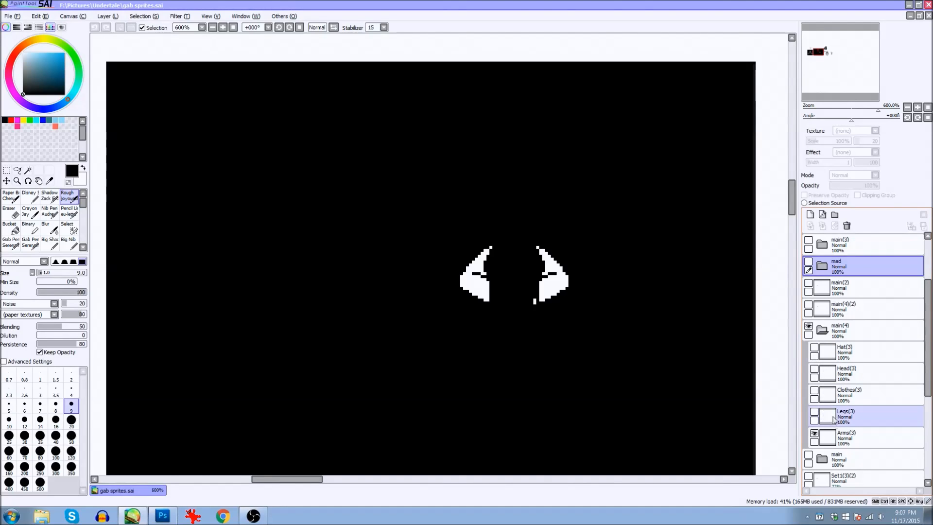
click(815, 433)
click(814, 433)
Step: Show Legs(3), Clothes(3), Head(3) and Hat(3) again one after another to examine how the parts stack into the sprite
click(814, 412)
click(814, 390)
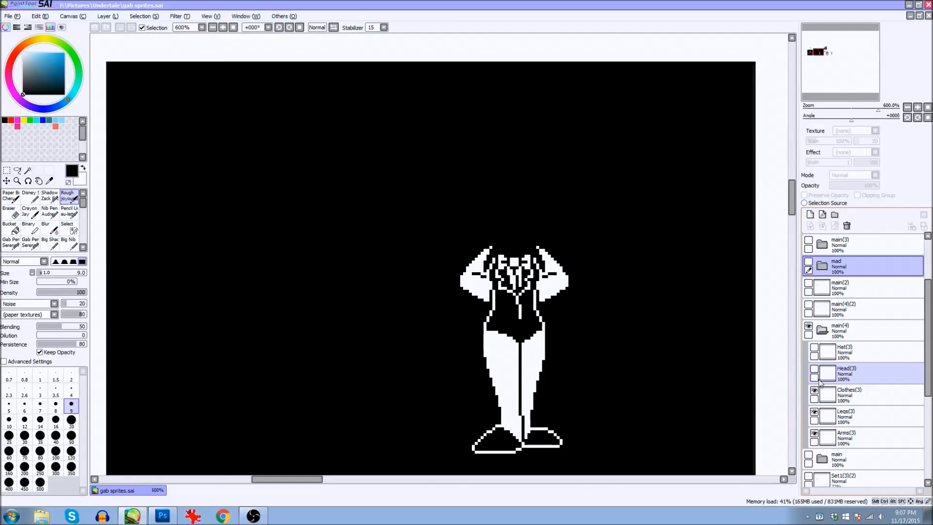
click(814, 390)
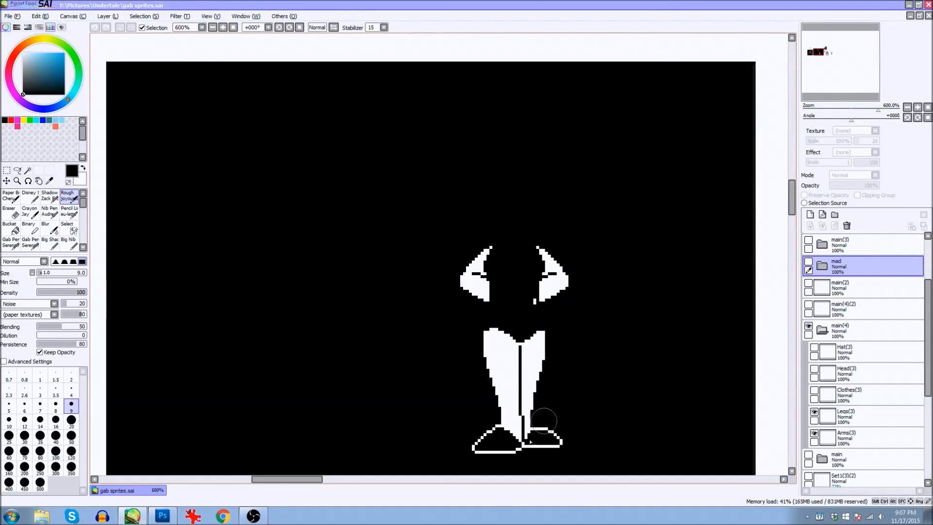
click(813, 392)
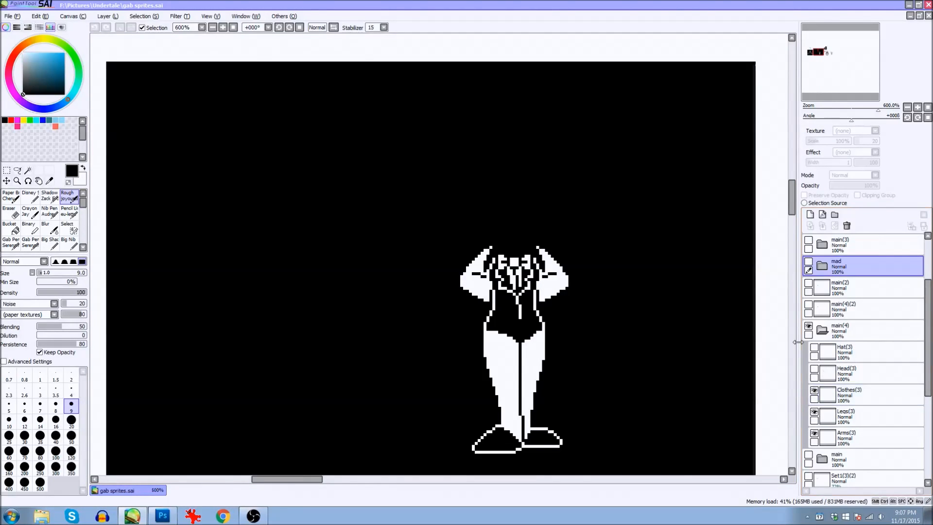
click(814, 369)
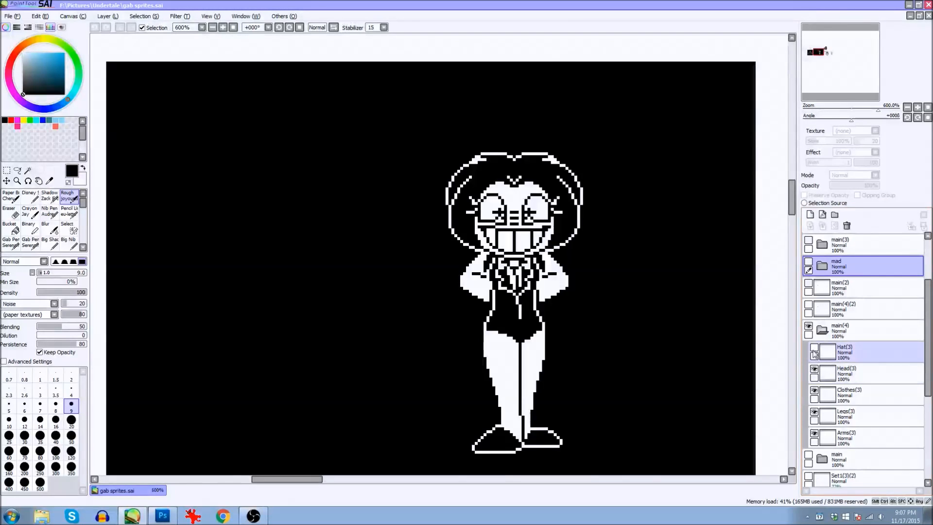
click(814, 348)
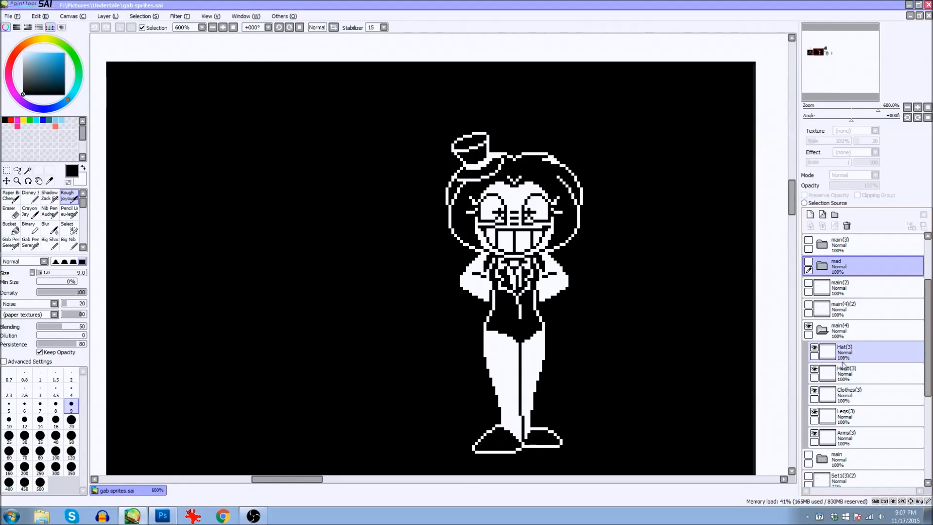
Step: Collapse the main(4) folder, show the main folder and hide main(4)
click(822, 332)
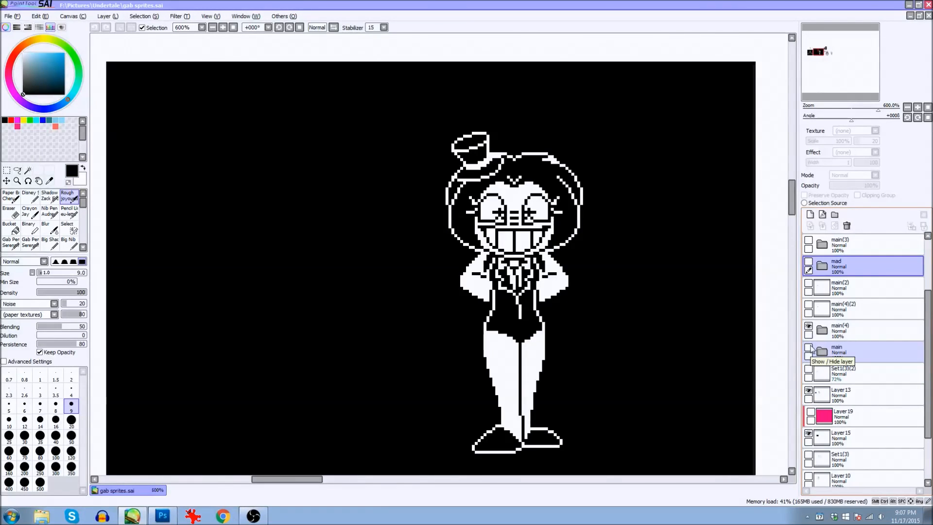
click(809, 348)
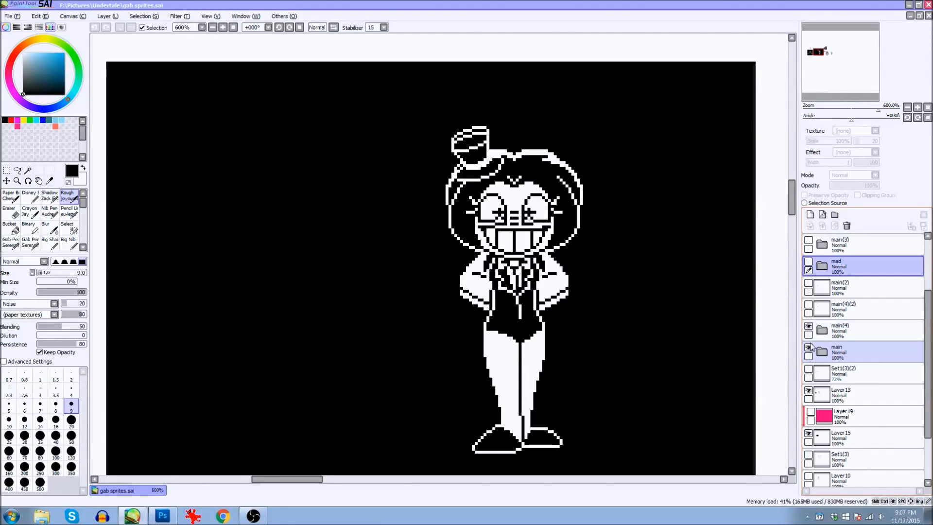
click(808, 326)
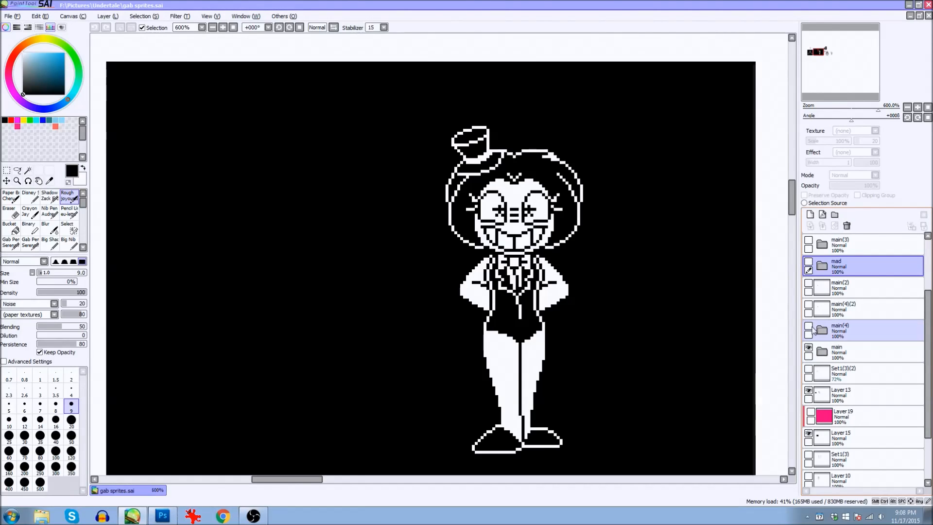
Step: Toggle the visibility of main(4) repeatedly over the main sprite to compare the two poses, leaving main(4) hidden
click(808, 326)
click(809, 326)
click(809, 326)
click(808, 326)
click(809, 327)
click(809, 326)
click(808, 326)
click(809, 326)
click(809, 327)
click(809, 327)
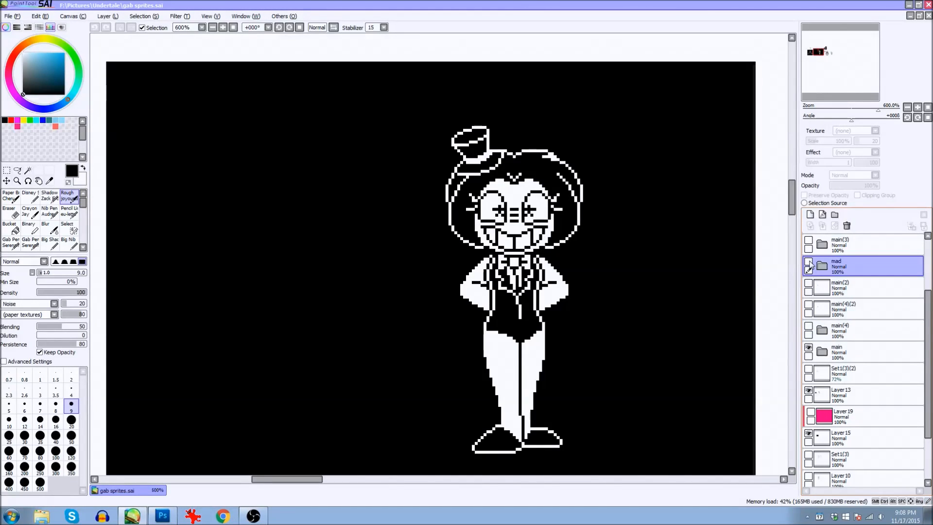
Step: Show and expand the main(3) folder to examine its pose and separate arm layers, then hide and collapse it
click(809, 240)
click(821, 244)
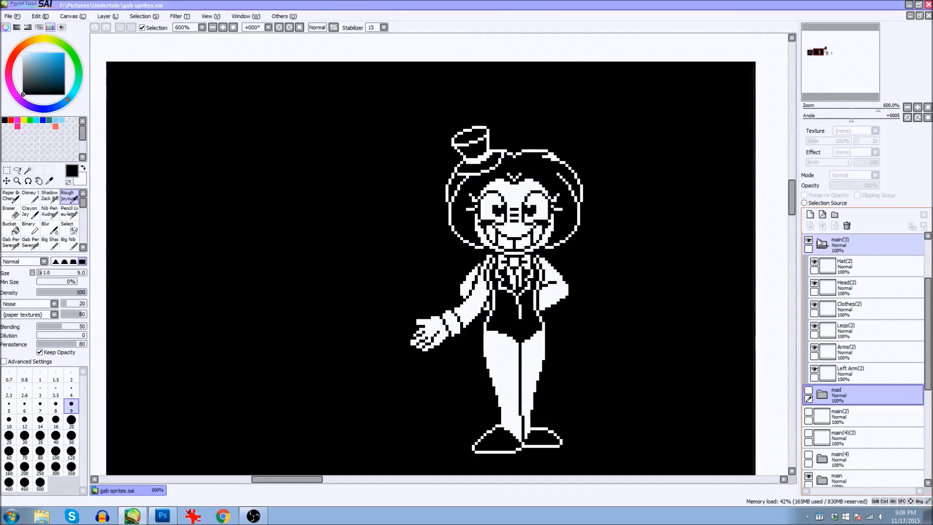
click(809, 241)
click(820, 244)
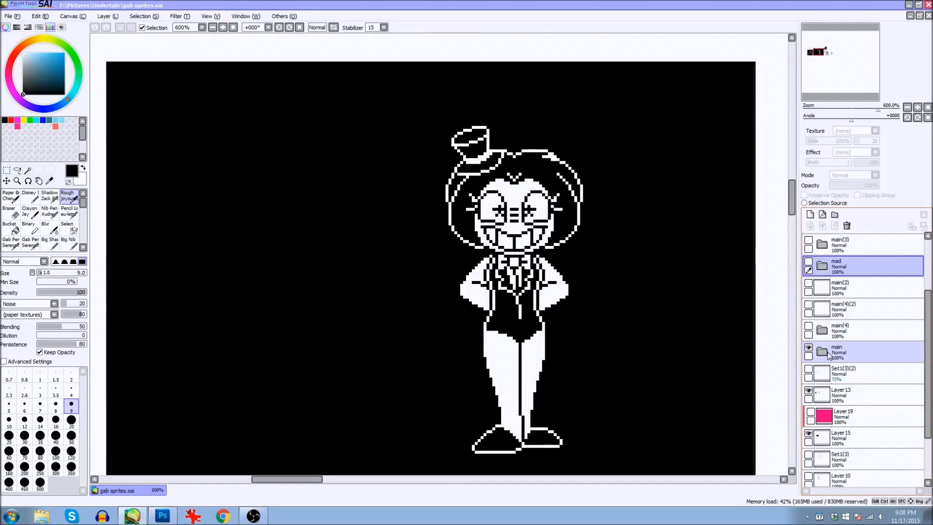
Step: Switch to Photoshop and step through animation frames 2 to 10 to examine how the sprite's pose changes
click(163, 516)
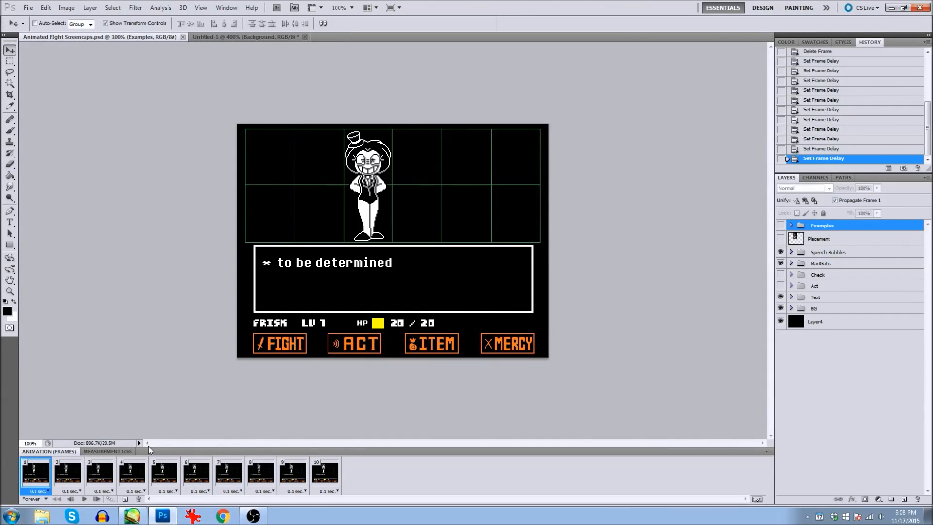
click(69, 478)
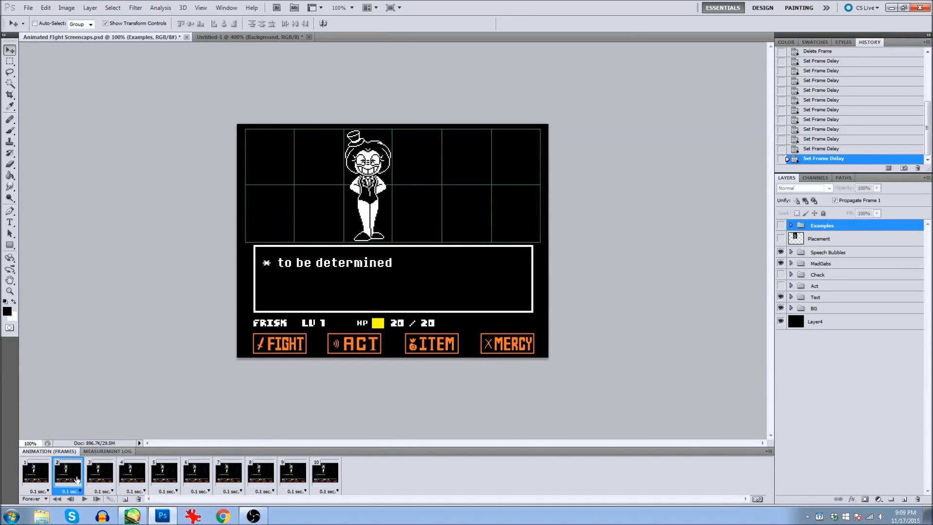
click(108, 482)
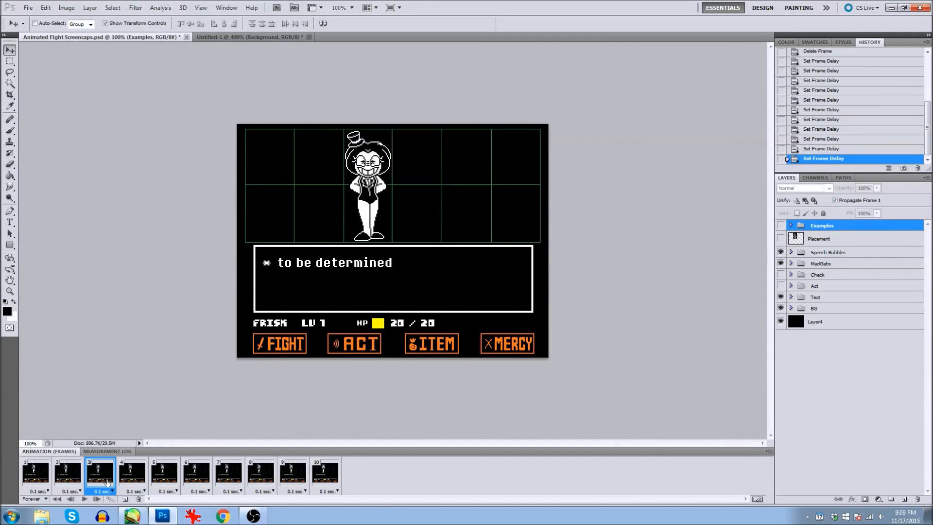
click(125, 481)
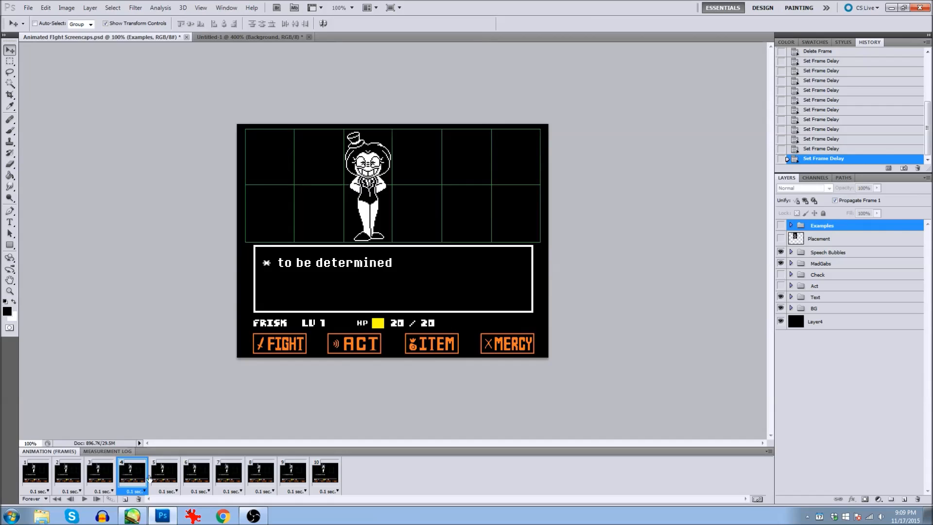
click(163, 479)
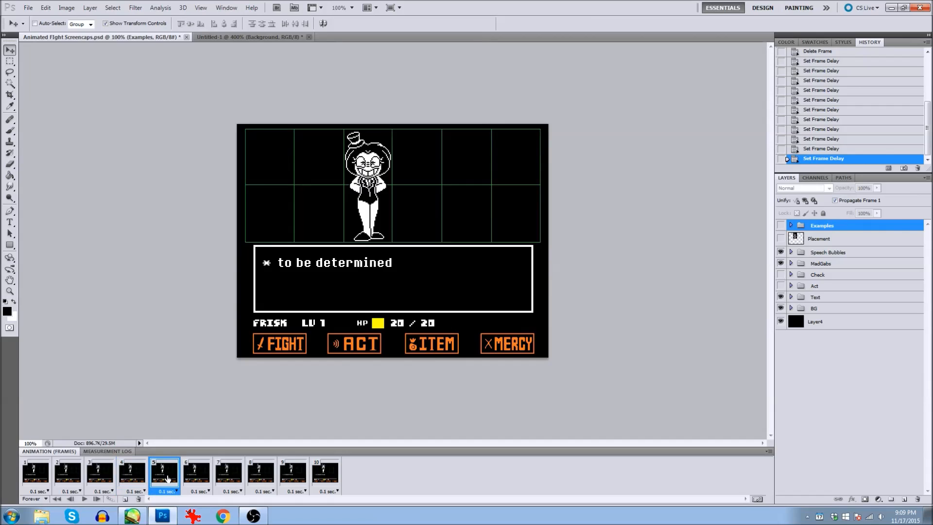
click(202, 476)
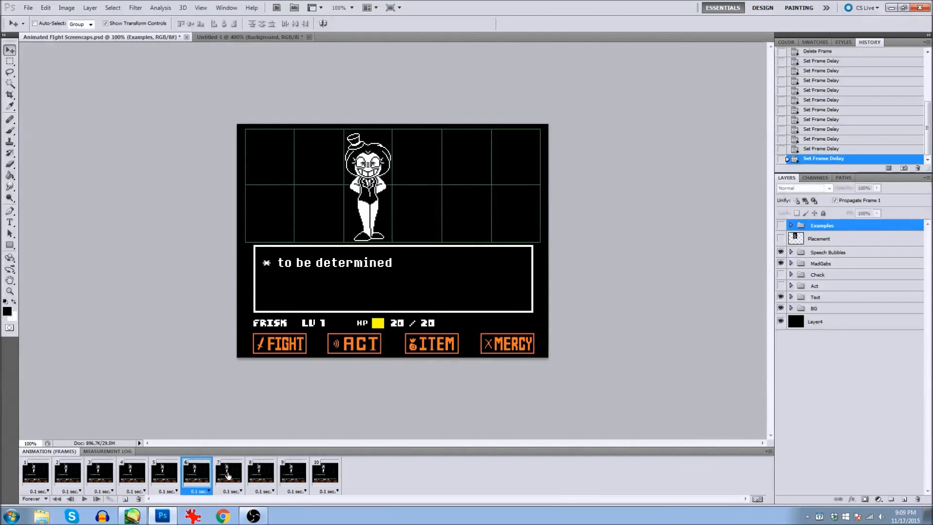
click(227, 475)
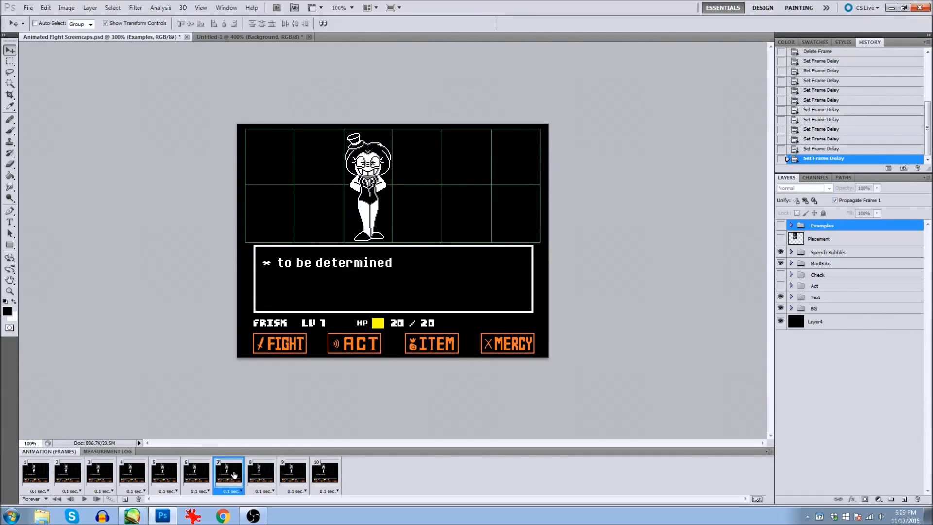
click(203, 480)
click(227, 479)
click(251, 481)
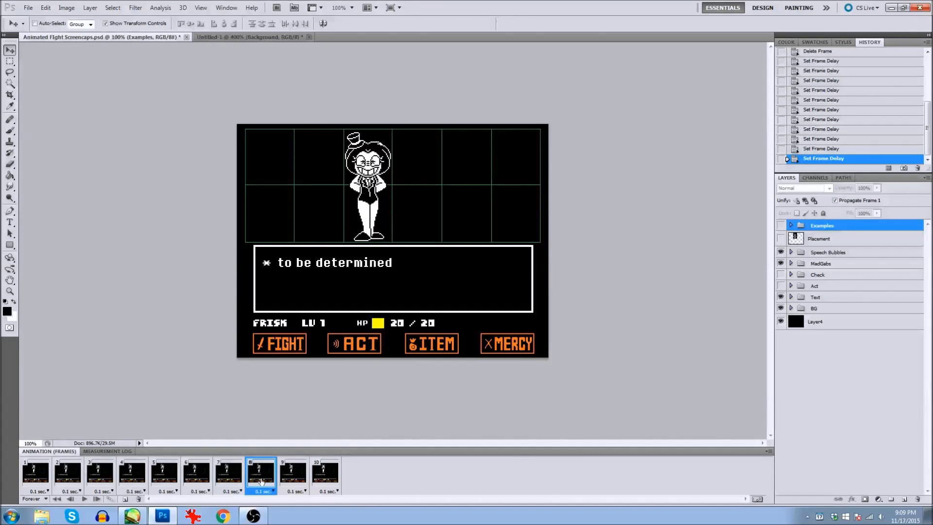
click(293, 478)
click(320, 475)
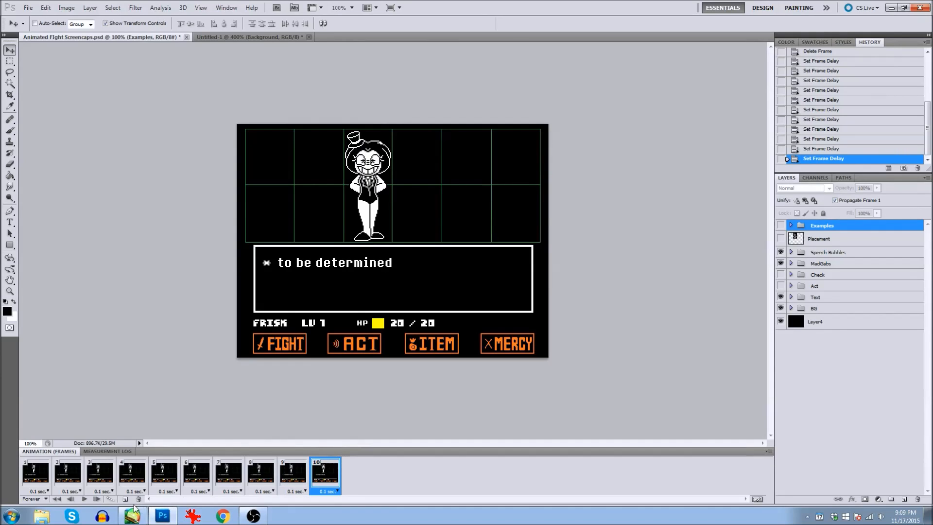
Step: Play the animation to examine the sprite's idle movement, stop playback and select frame 1
click(84, 499)
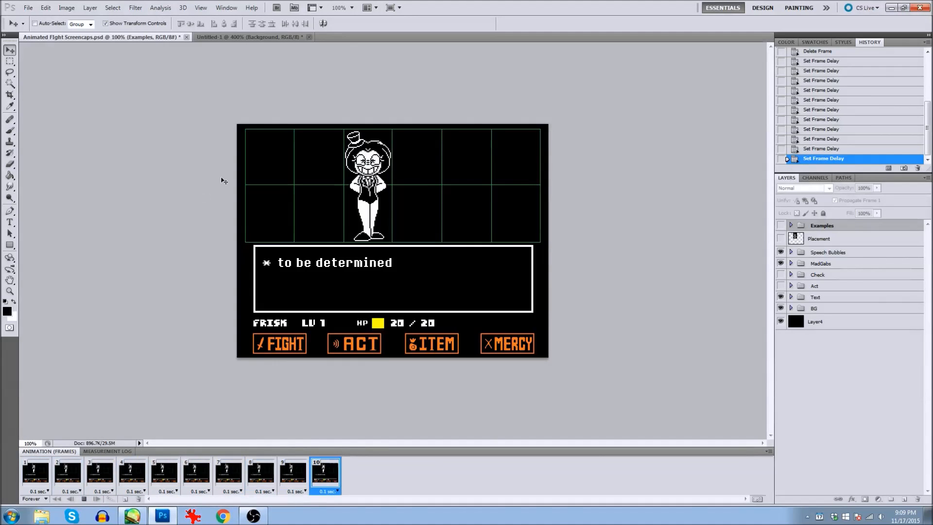
key(ctrl+plus)
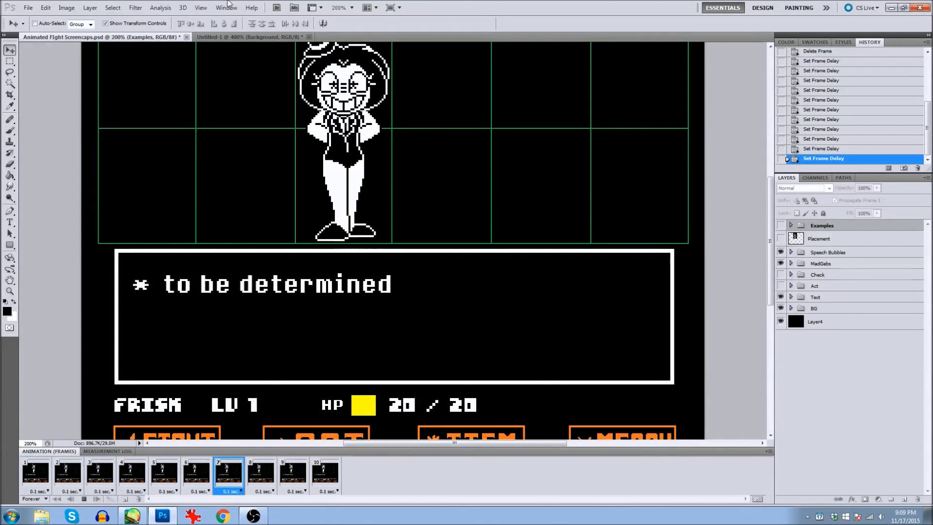
scroll(246, 71, up, 3)
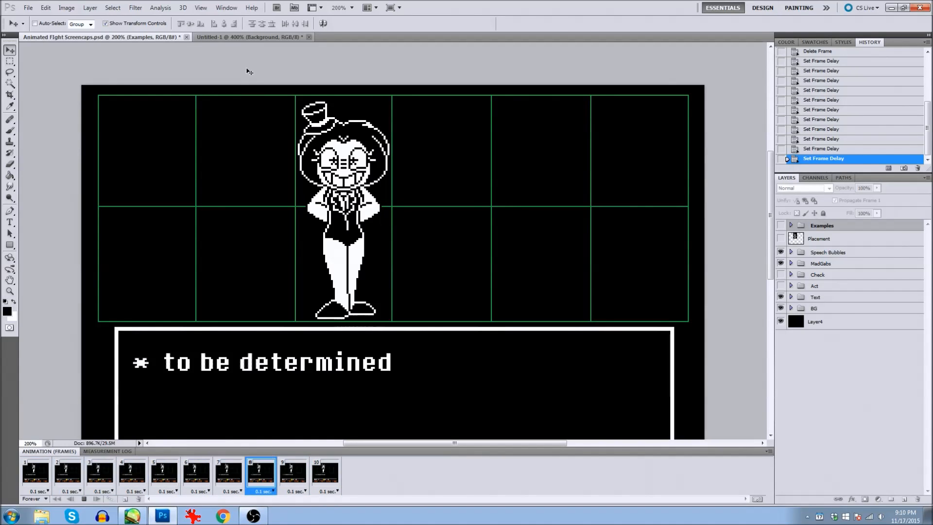
click(84, 498)
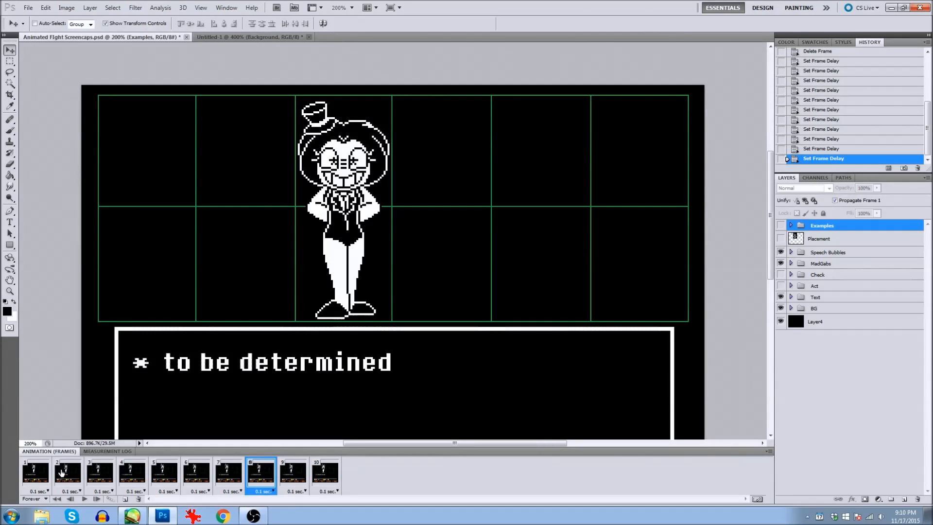
click(43, 474)
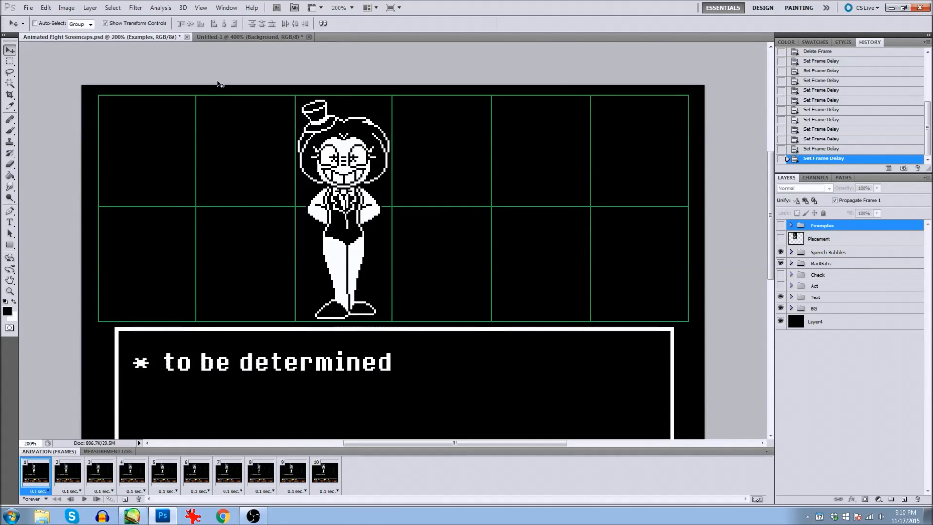
Step: Switch to the Untitled-1 document and convert its timeline to a frame animation
click(245, 37)
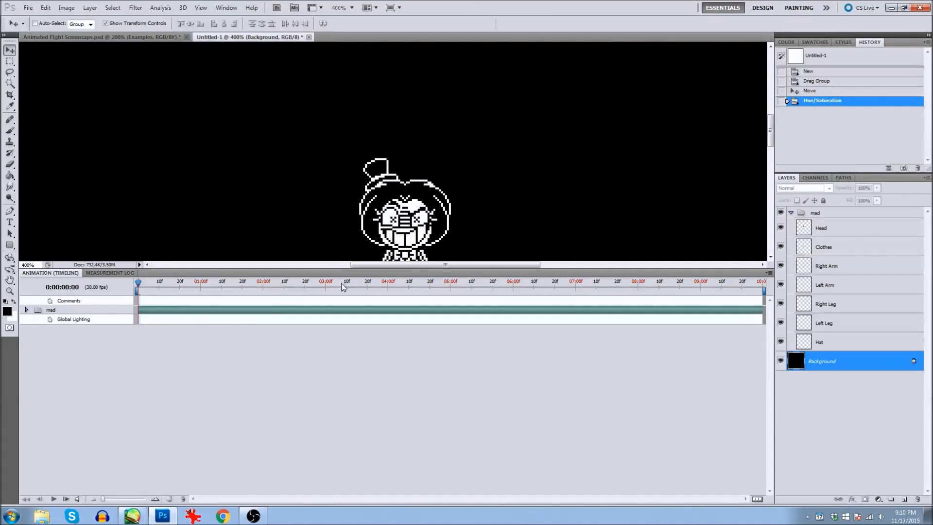
click(756, 499)
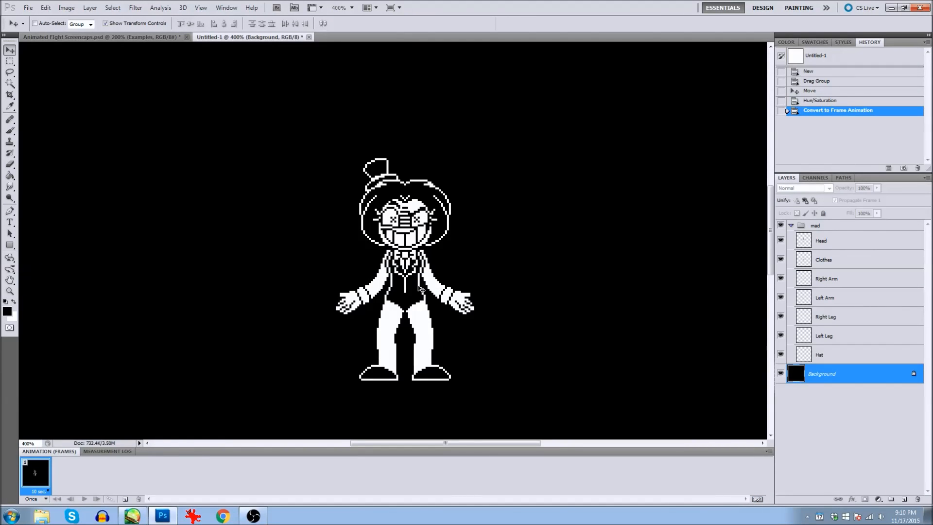
key(ctrl+plus)
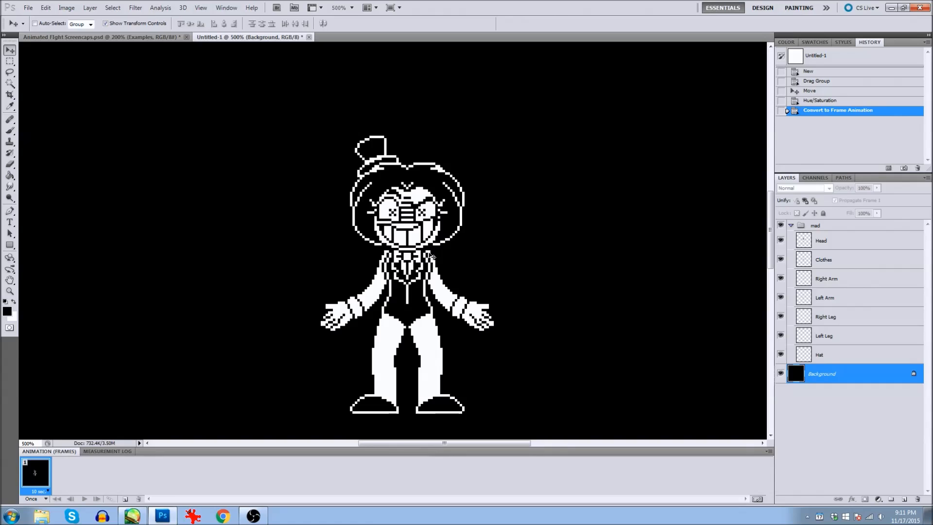
Step: Toggle the body-part layers in the mad folder off and on to examine how the sprite is split, leaving the folder collapsed
click(838, 228)
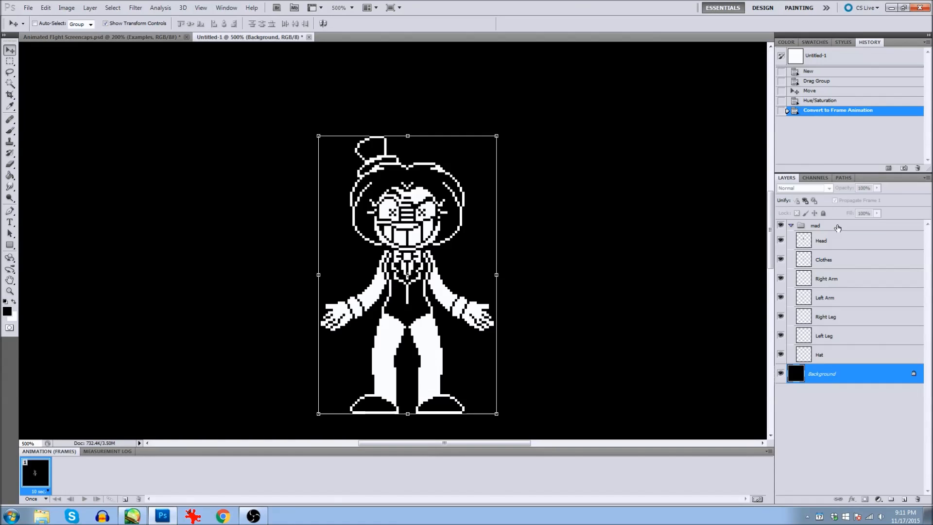
click(791, 225)
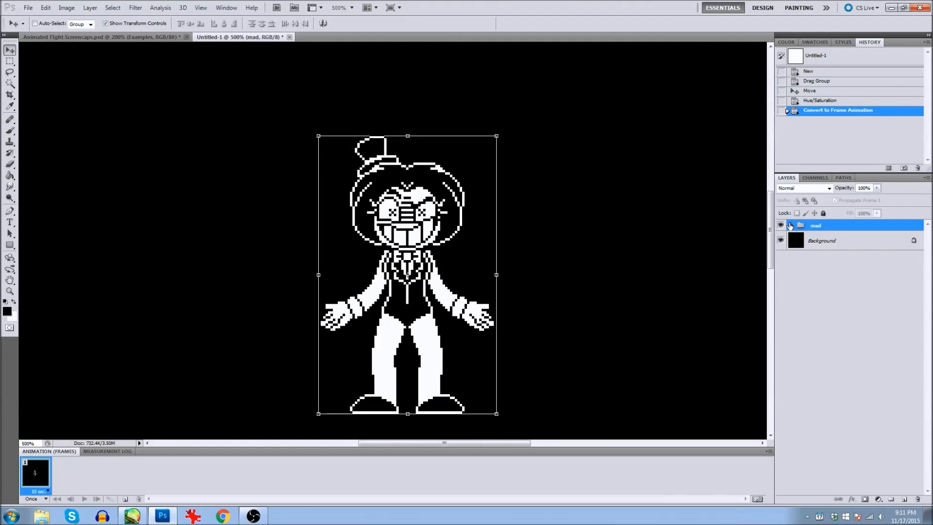
click(791, 225)
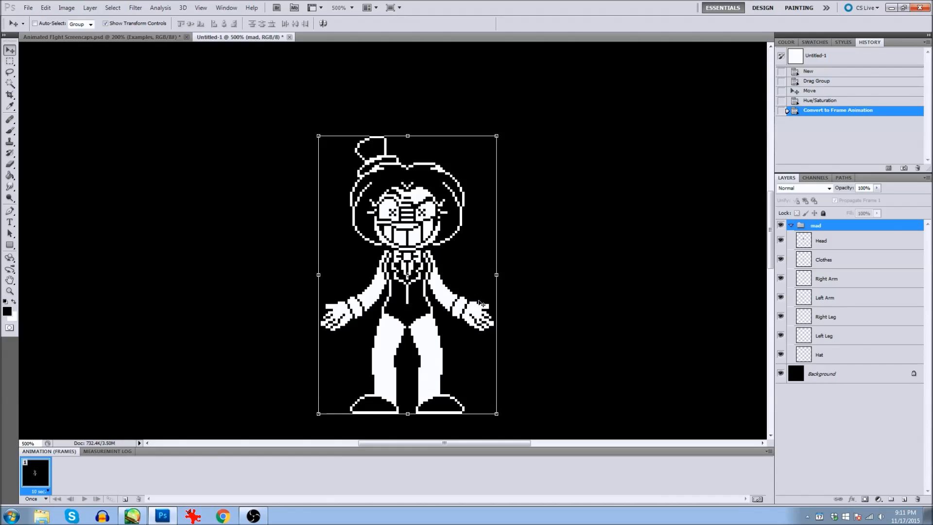
click(781, 240)
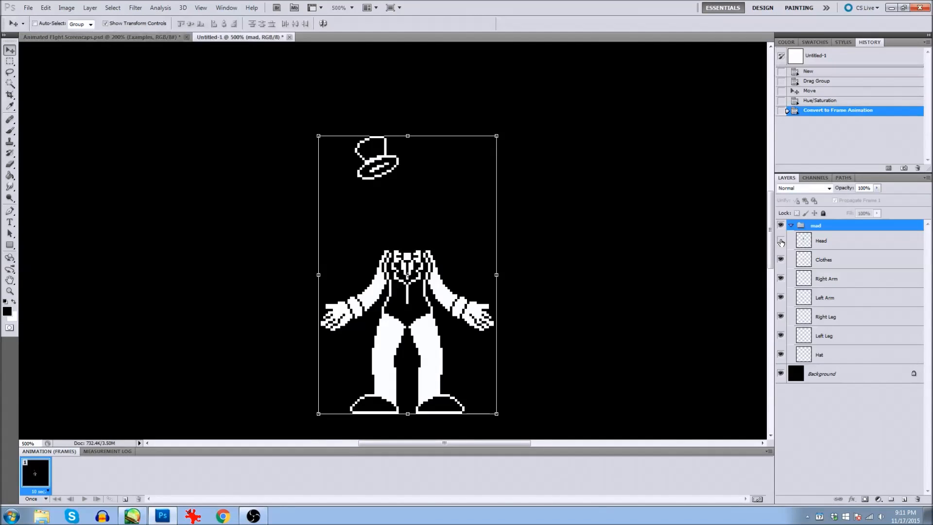
click(780, 241)
click(780, 259)
click(781, 259)
click(780, 278)
click(781, 278)
click(781, 316)
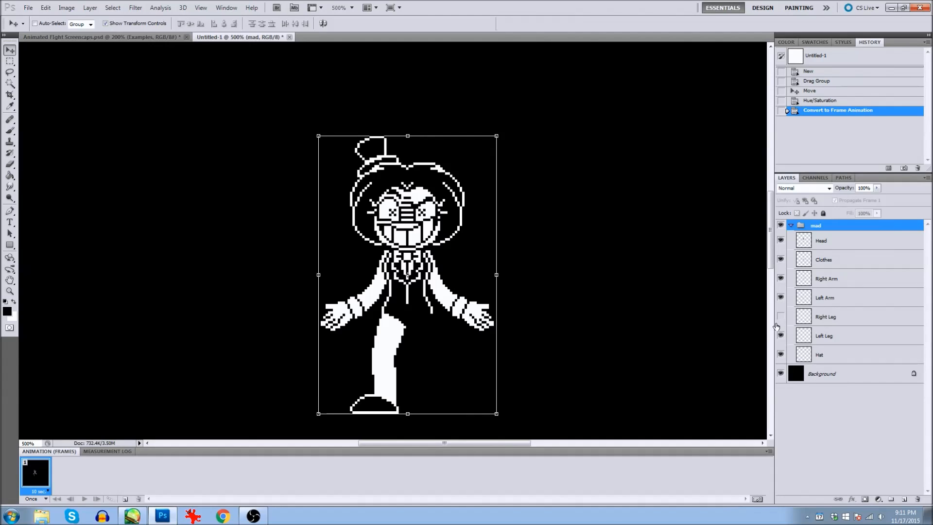
click(780, 316)
click(781, 335)
click(781, 336)
click(781, 355)
click(781, 355)
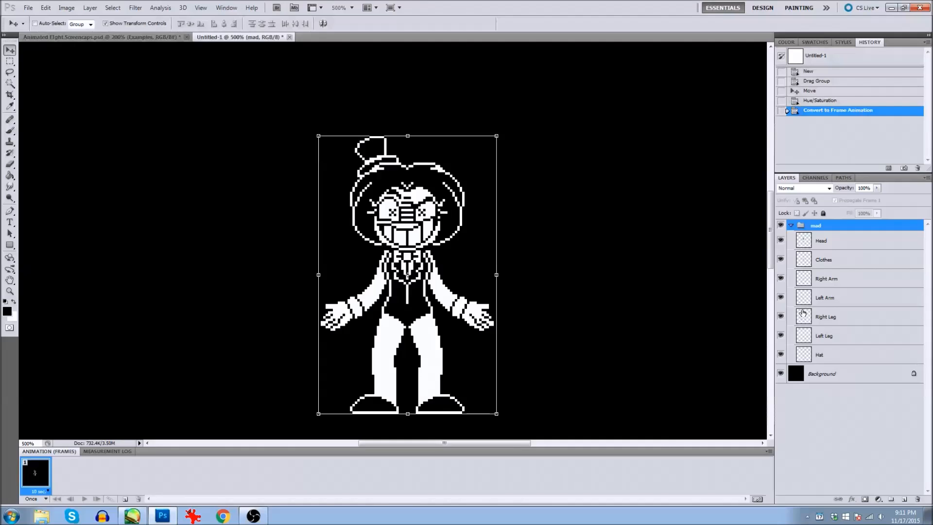
click(791, 225)
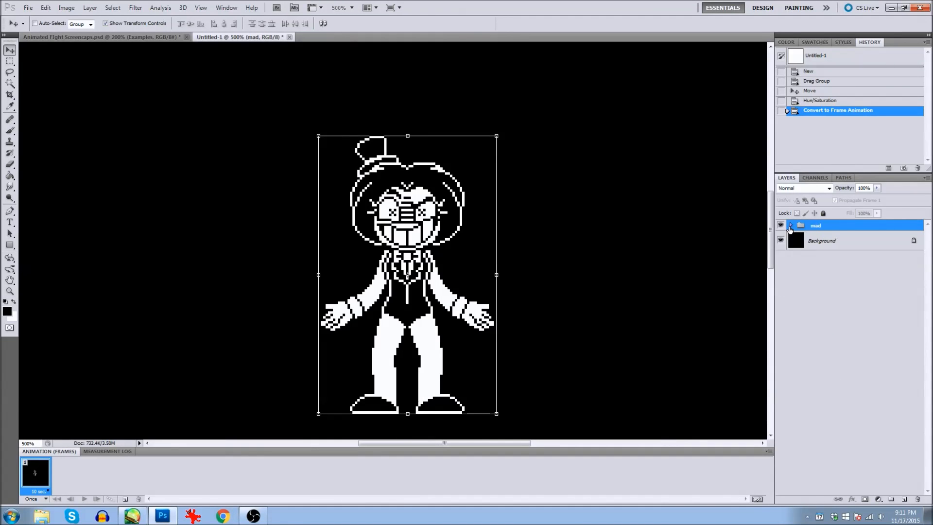
Step: Float the Untitled-1 document window and resize its image to 1000 by 1000 pixels with Nearest Neighbor (preserve hard edges) resampling
drag(238, 37, 448, 145)
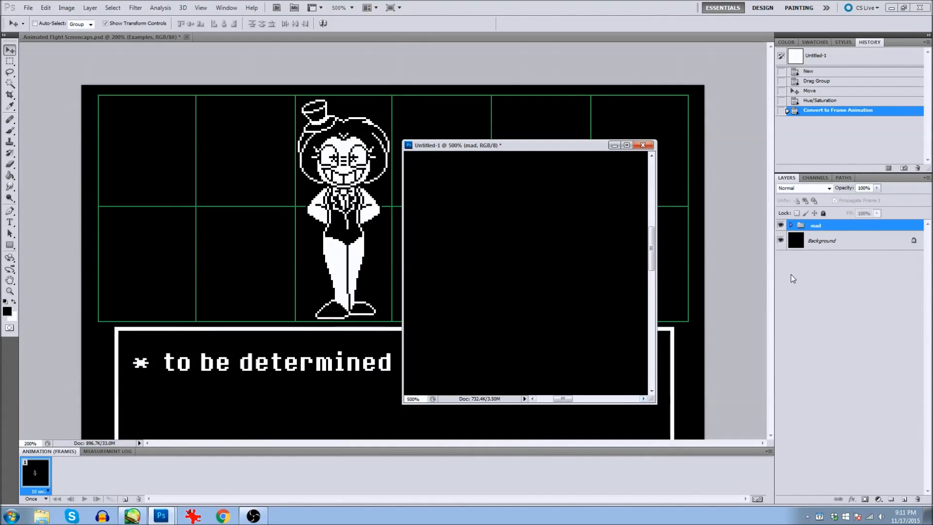
click(89, 8)
mouse_move(64, 8)
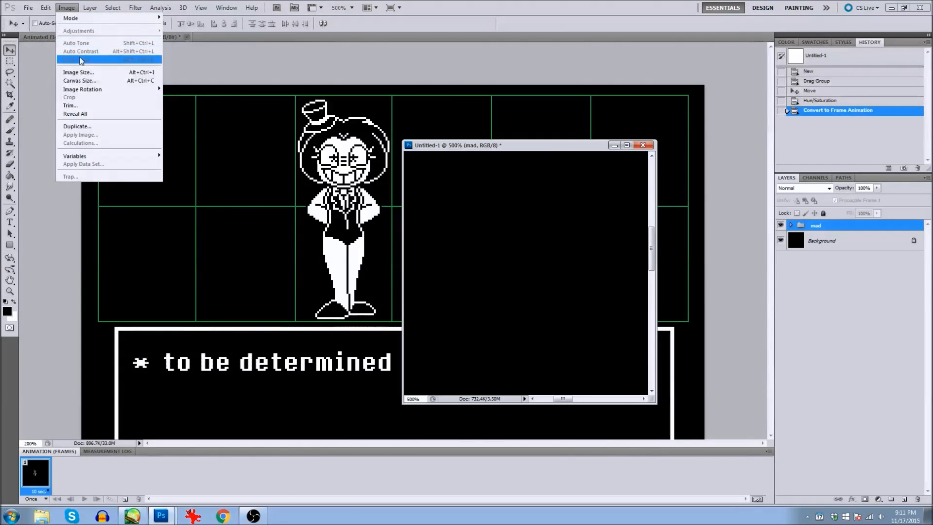
click(83, 74)
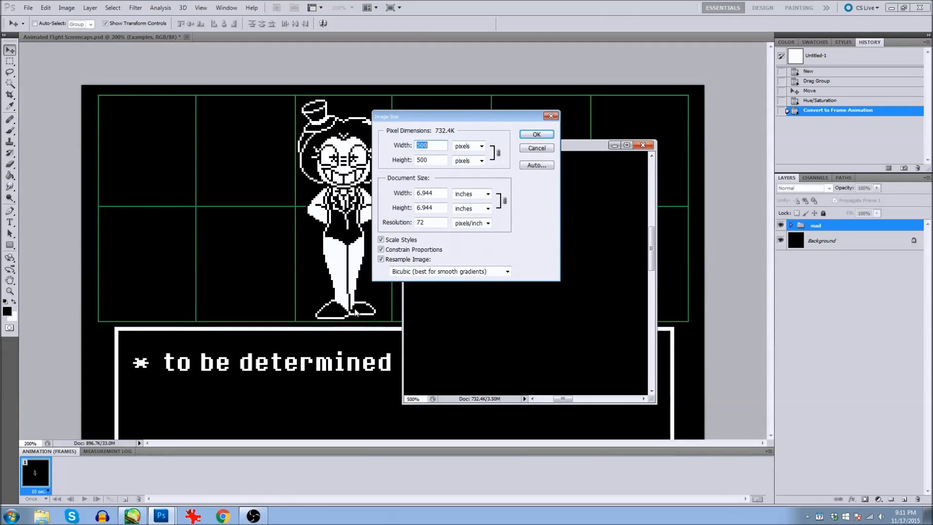
drag(437, 196, 418, 194)
drag(437, 161, 402, 161)
text(1000)
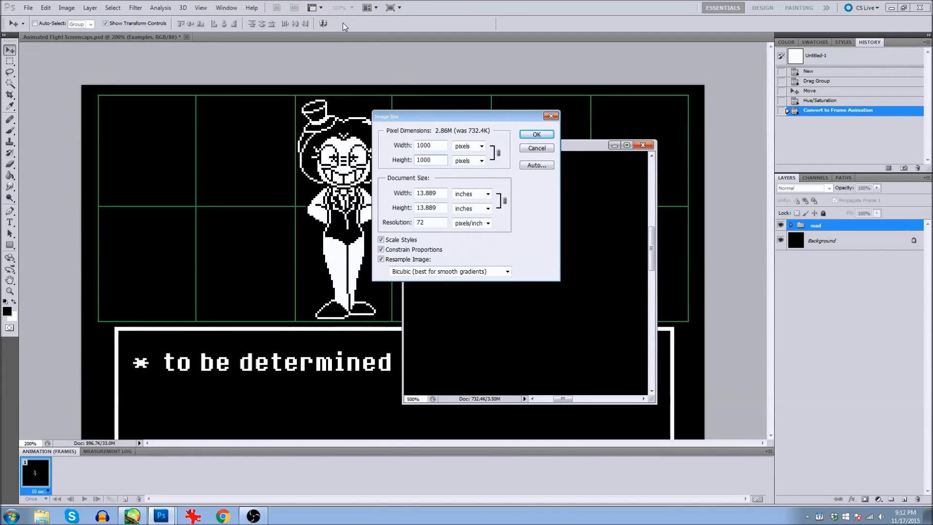
drag(413, 116, 237, 161)
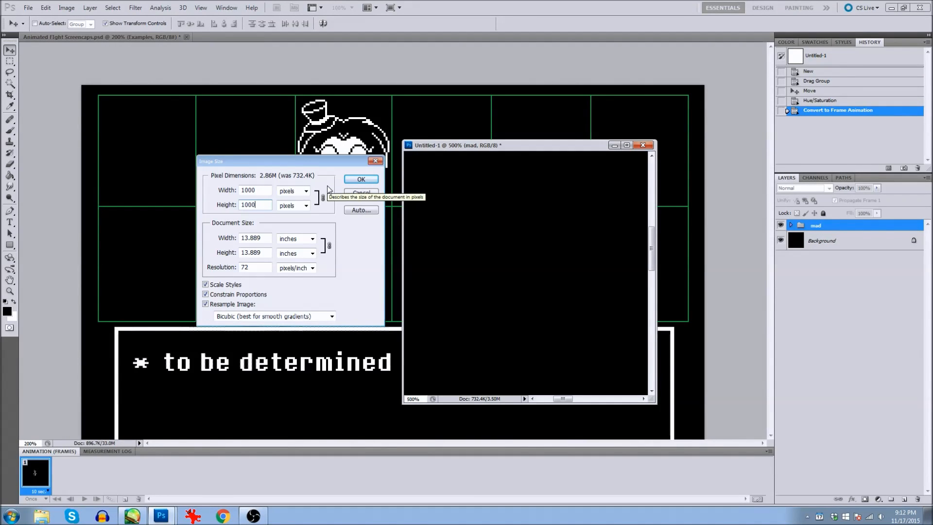
click(305, 317)
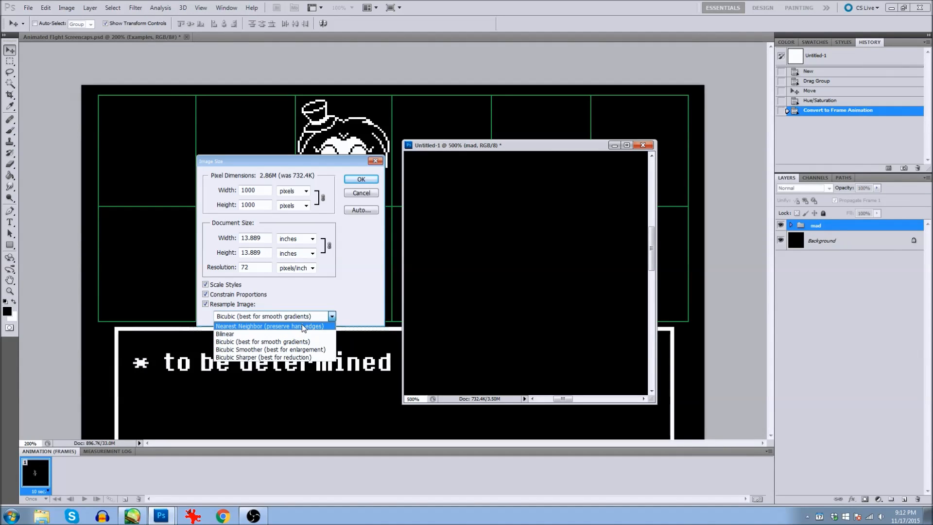
click(318, 326)
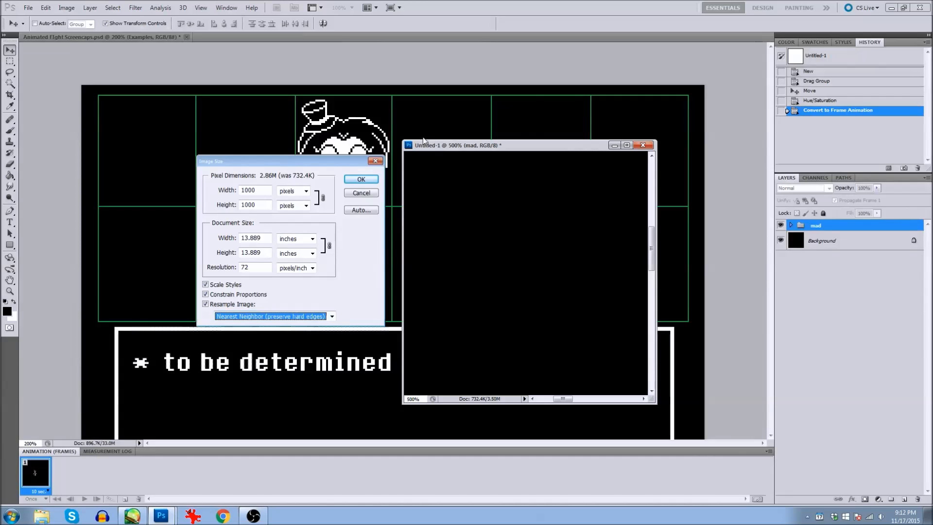
click(377, 181)
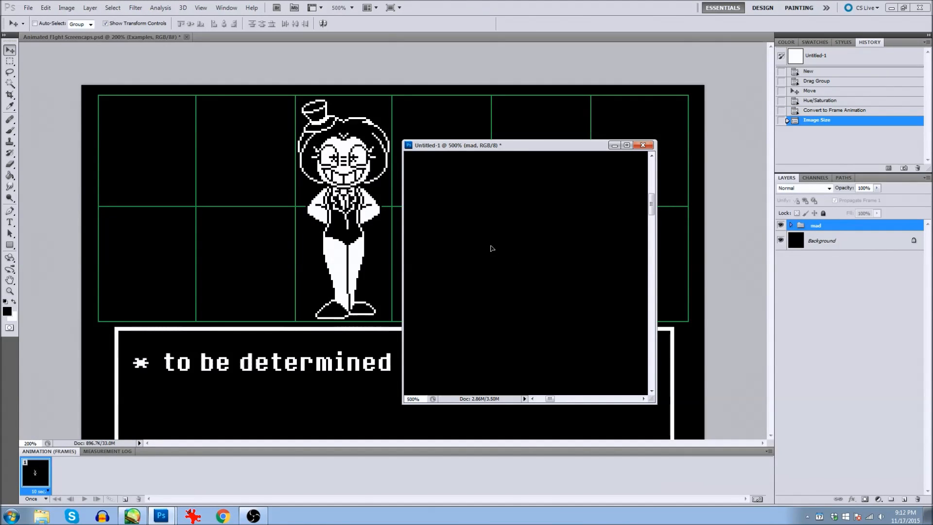
Step: Copy the mad group into Animated FIght Screencaps.psd, place it over the existing sprite and minimize the Untitled-1 window
drag(491, 248, 506, 233)
key(ctrl+minus)
key(ctrl+minus)
key(ctrl+minus)
key(ctrl+minus)
key(ctrl+minus)
key(ctrl+minus)
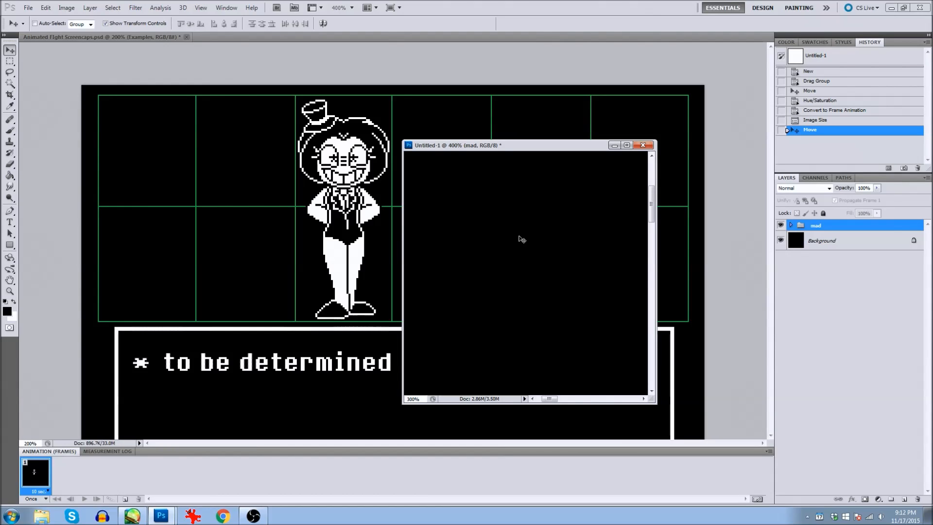
key(ctrl+plus)
key(ctrl+plus)
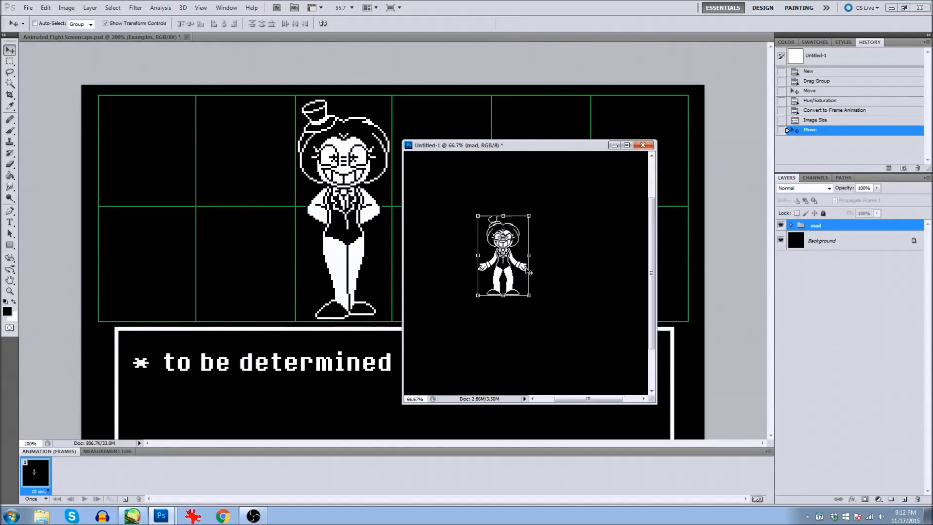
drag(831, 230, 529, 68)
drag(593, 95, 350, 191)
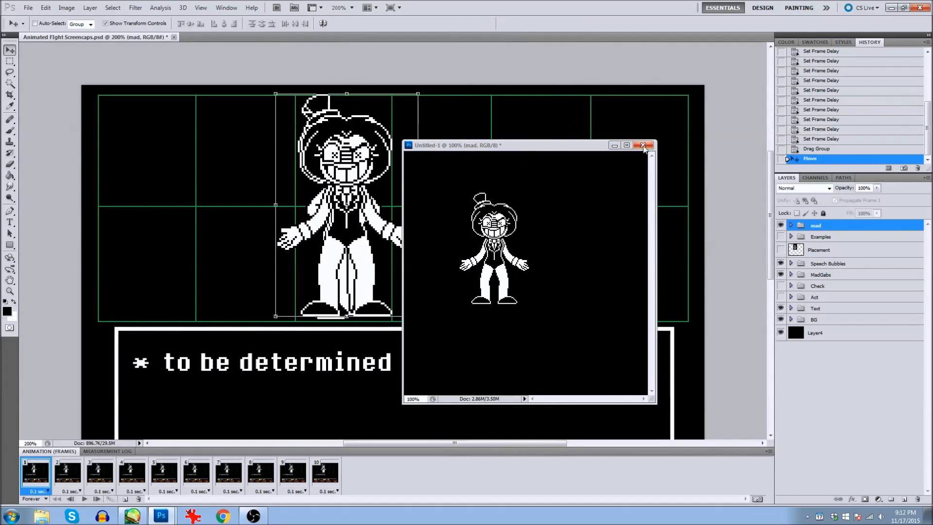
click(614, 145)
Step: Nudge the mad sprite until it lines up with the existing sprite, its feet just above the green grid's lower edge
drag(383, 251, 380, 253)
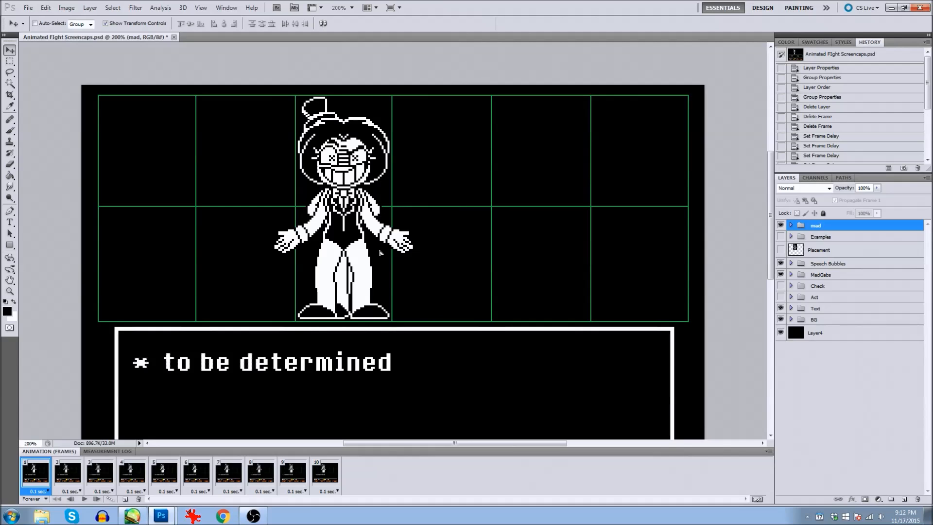
key(Up)
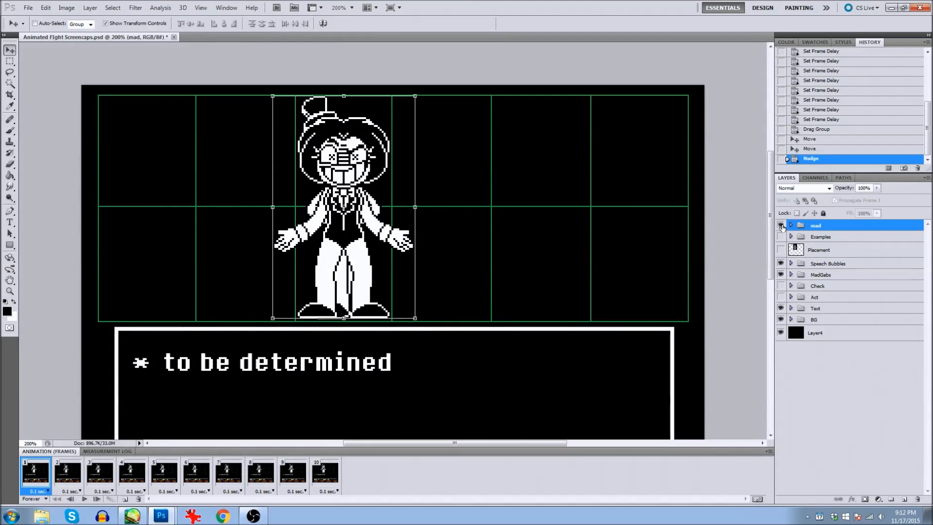
key(ctrl+plus)
key(Down)
key(Right)
key(Right)
key(Right)
key(Right)
key(Right)
key(Right)
key(Right)
key(Right)
key(Right)
key(Right)
key(Right)
key(Right)
key(Right)
key(Right)
key(Right)
key(Right)
key(Right)
key(Right)
key(Right)
key(Right)
key(Left)
key(Left)
key(Left)
key(Left)
key(Left)
key(Left)
key(Left)
key(Left)
key(Left)
key(Left)
key(Left)
key(Left)
key(Left)
key(Left)
key(Left)
key(Left)
key(Left)
key(Left)
key(Left)
key(Left)
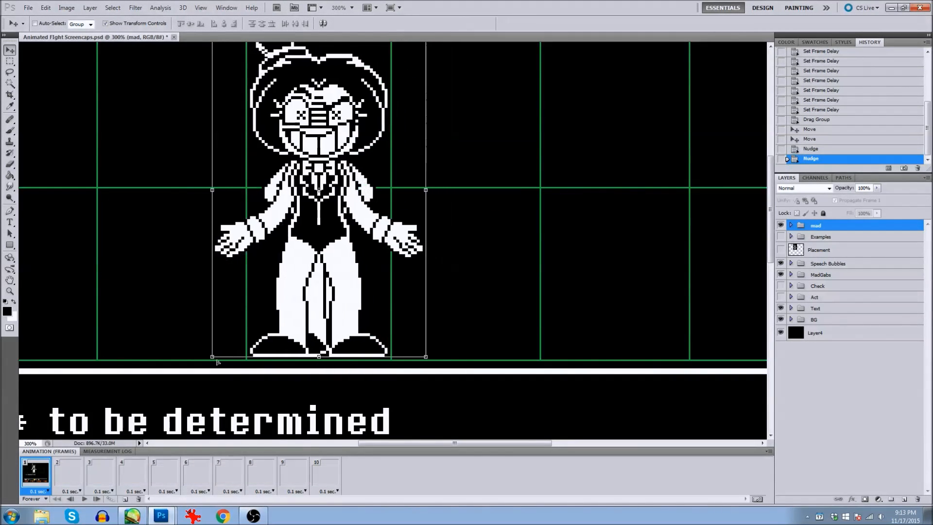
key(Left)
key(Left)
key(Left)
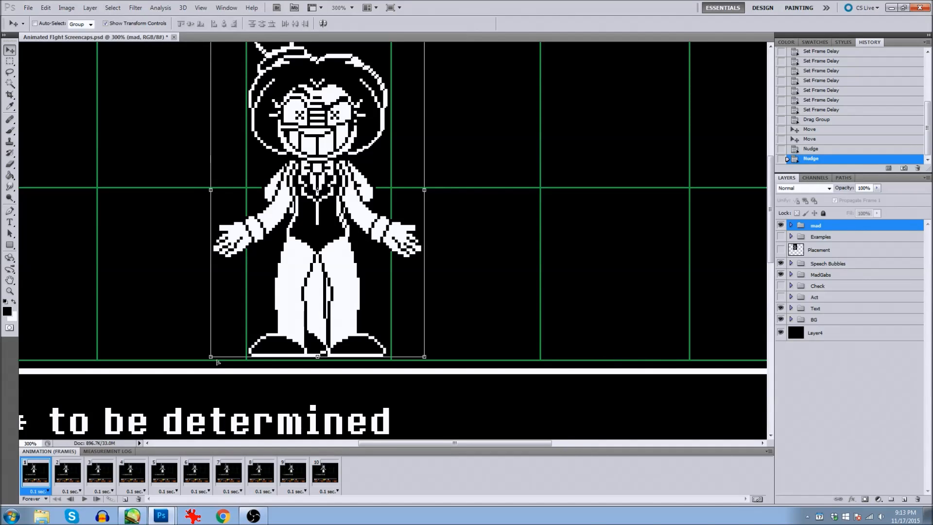
key(Right)
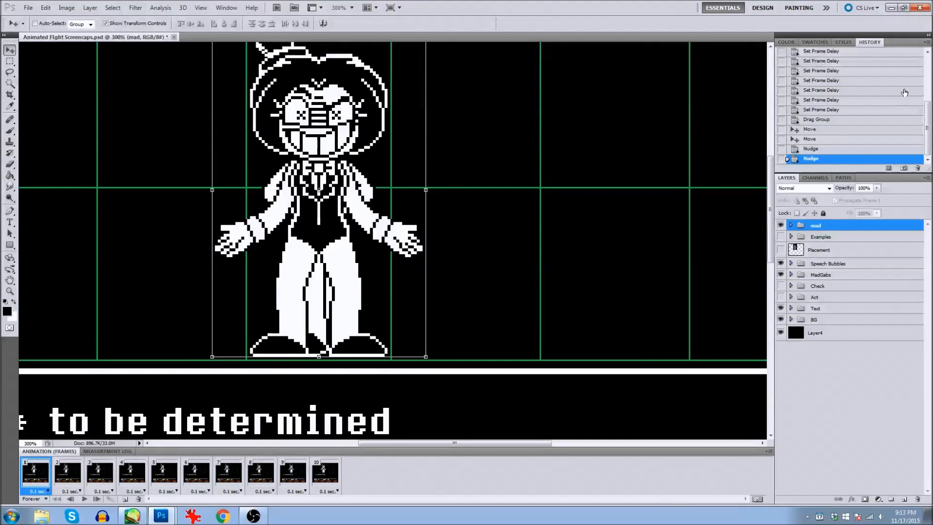
Step: Move the mad group between Speech Bubbles and MadGabs in the layer order and hide the MadGabs group
drag(817, 228, 818, 274)
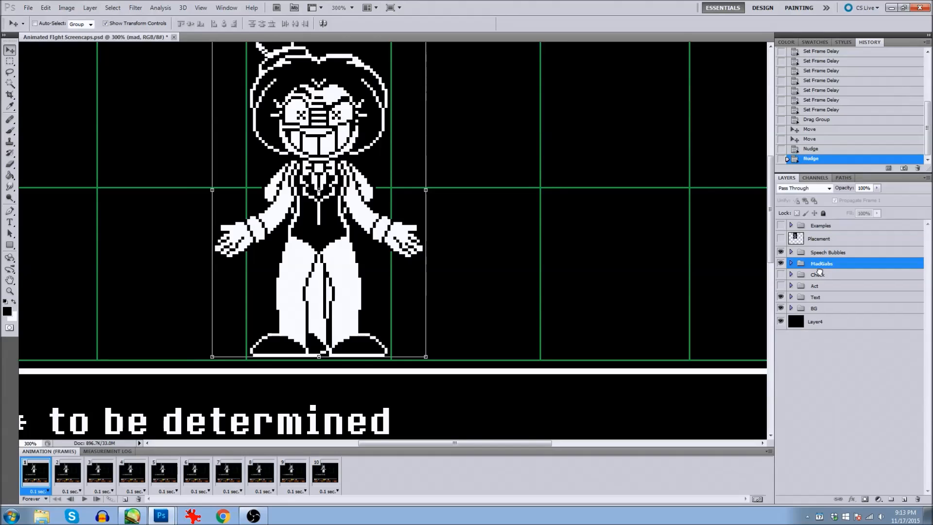
key(ctrl+z)
drag(822, 229, 824, 268)
click(780, 274)
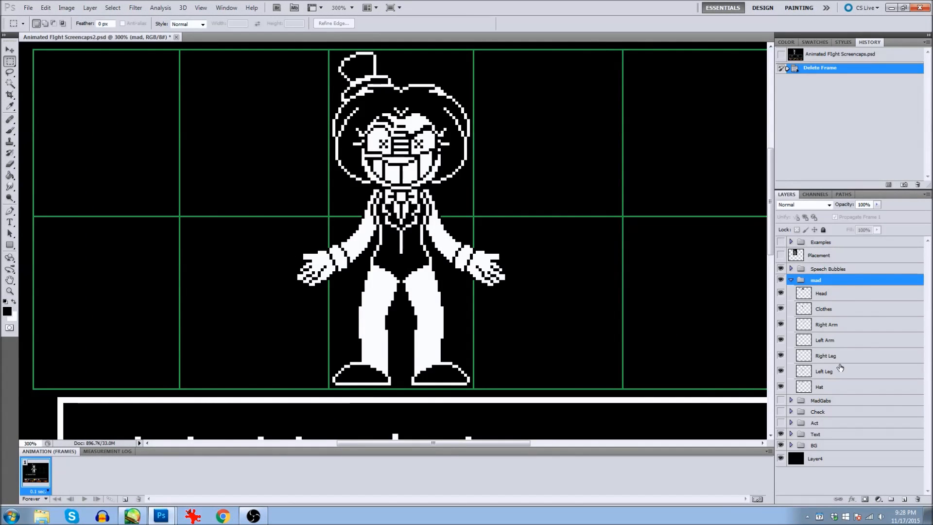
Step: Toggle the arm, leg, Hat, Clothes and Head layers of the mad group off and on to examine each separate part
click(834, 324)
click(781, 325)
click(780, 325)
click(781, 340)
click(780, 339)
click(780, 355)
click(780, 355)
click(780, 371)
click(780, 371)
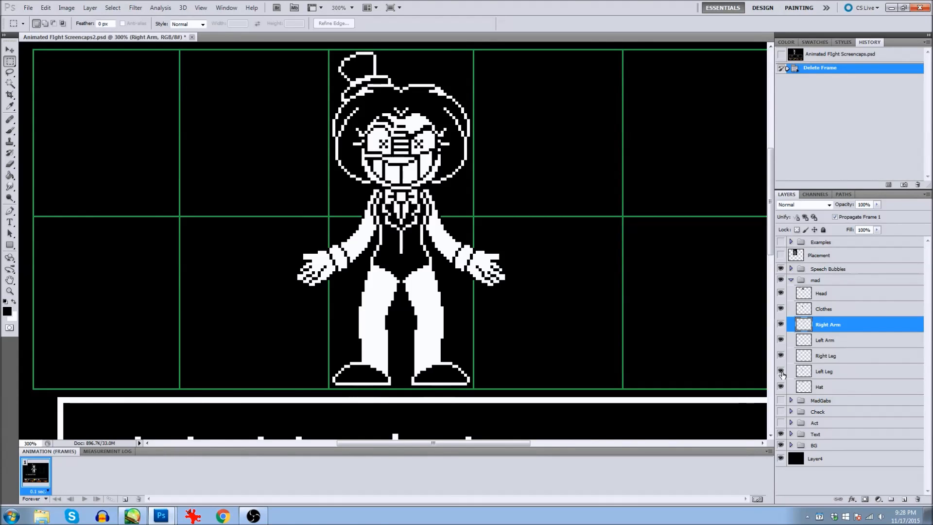
click(781, 387)
click(781, 386)
click(780, 309)
click(780, 309)
click(780, 294)
click(779, 294)
Step: Set Image Interpolation to Nearest Neighbor (preserve hard edges) in the general preferences
click(46, 8)
mouse_move(58, 327)
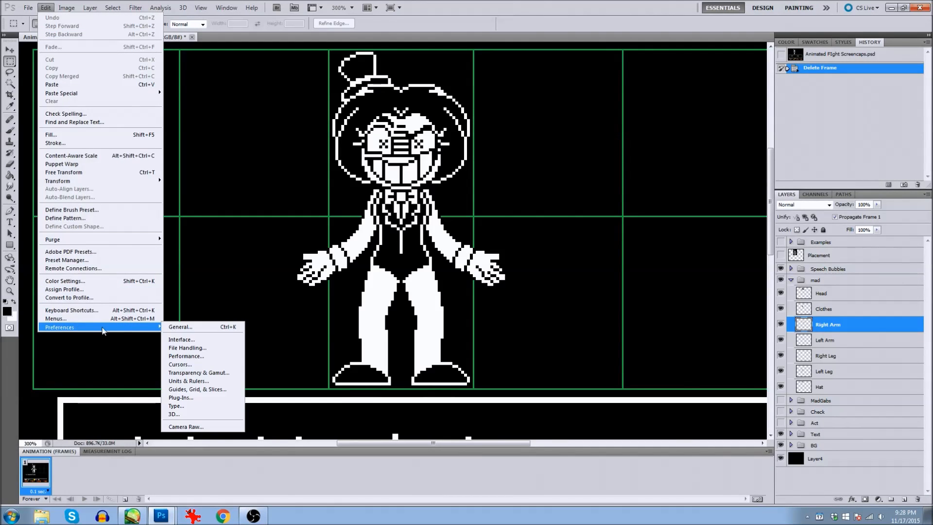
click(170, 328)
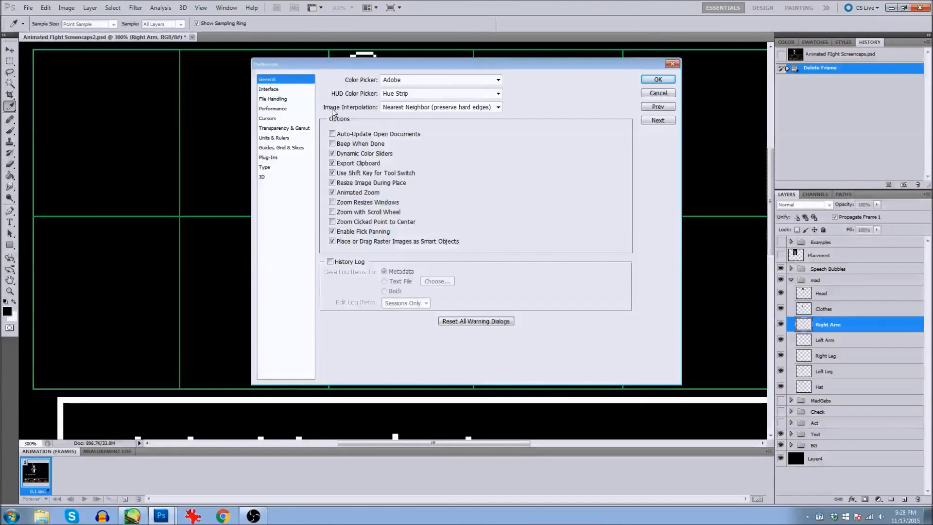
click(382, 108)
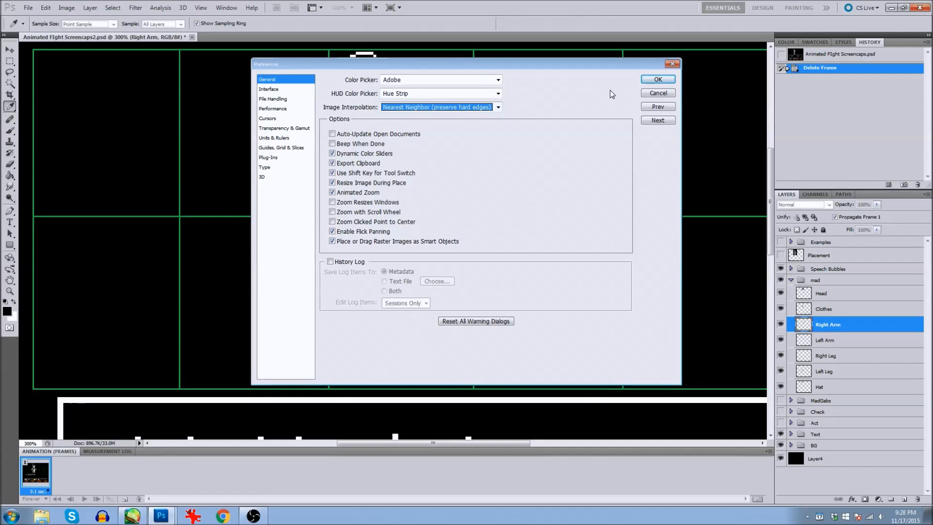
click(657, 79)
key(m)
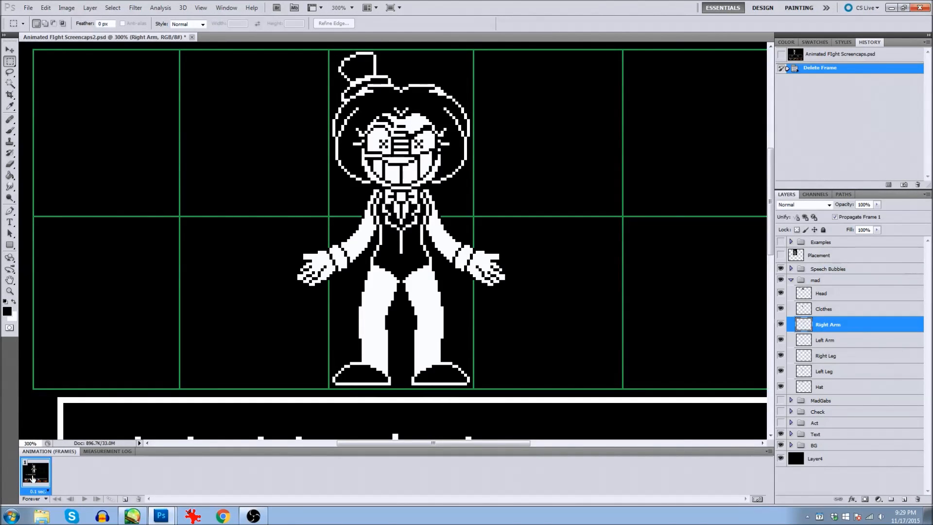
click(227, 7)
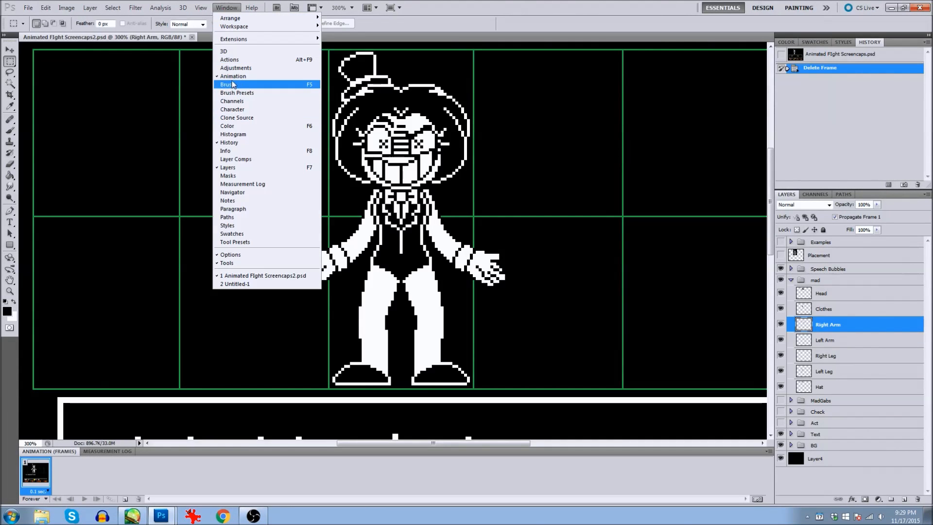
click(142, 375)
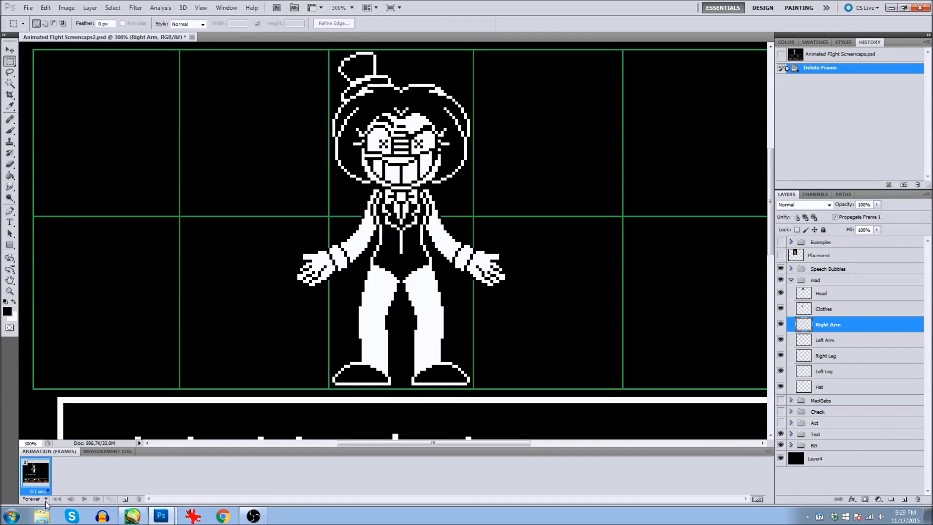
Step: Duplicate the animation frame, shift the Head layer slightly down in frame 2, and compare the two frames
click(125, 499)
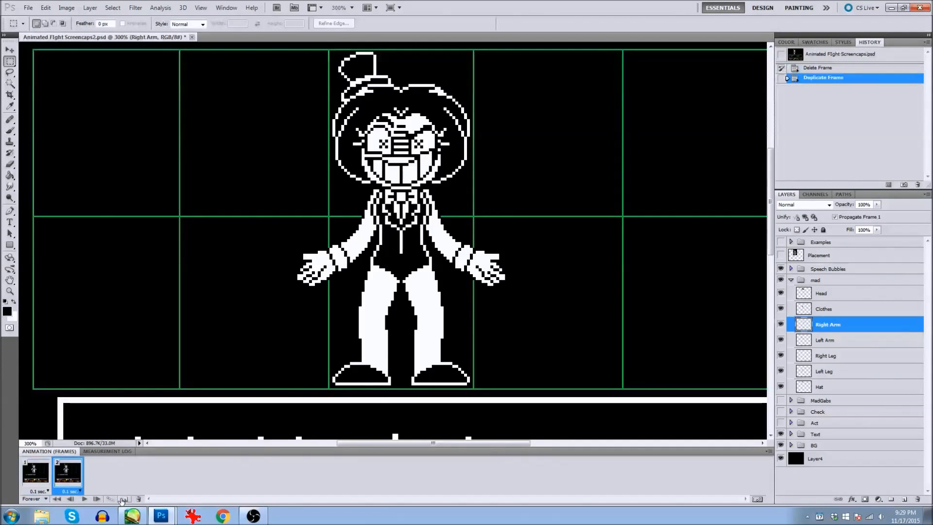
click(48, 476)
click(61, 478)
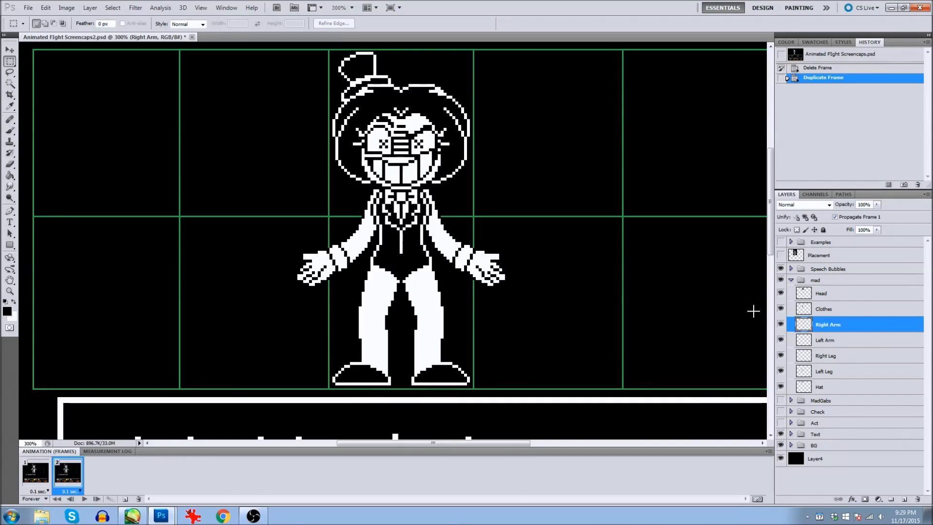
click(832, 293)
key(v)
drag(452, 165, 452, 171)
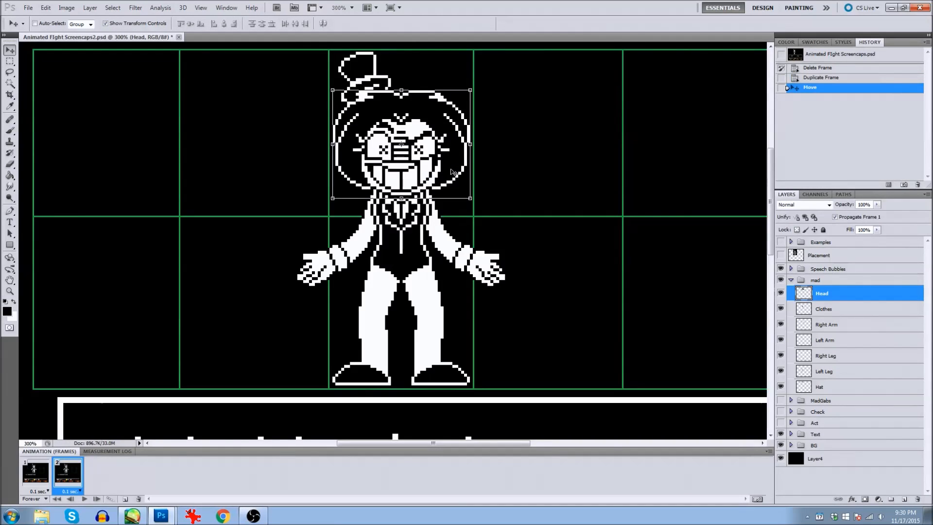
click(39, 477)
click(63, 476)
click(44, 477)
click(56, 478)
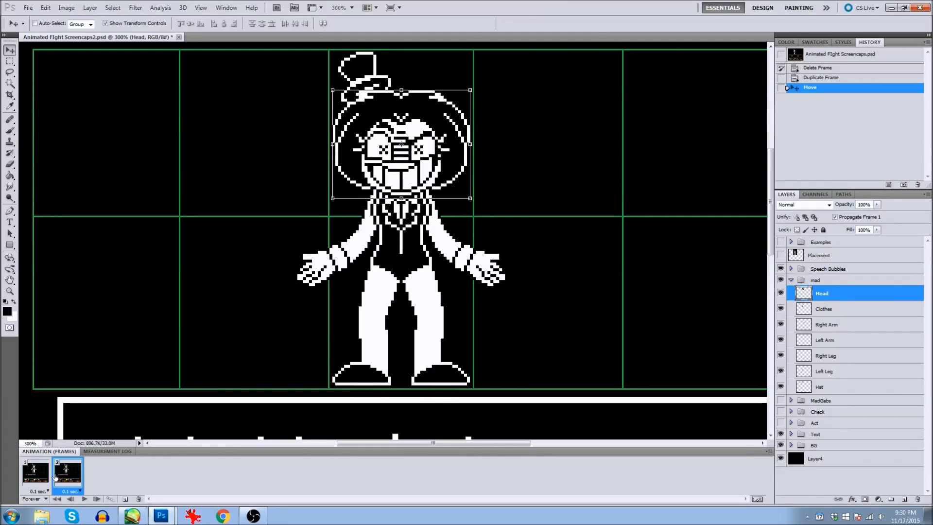
click(39, 478)
click(56, 478)
Step: Add frames 3, 4 and 5, raising the Head layer slightly in frames 3 and 4 and lowering it slightly in frame 5
click(125, 498)
drag(438, 160, 438, 157)
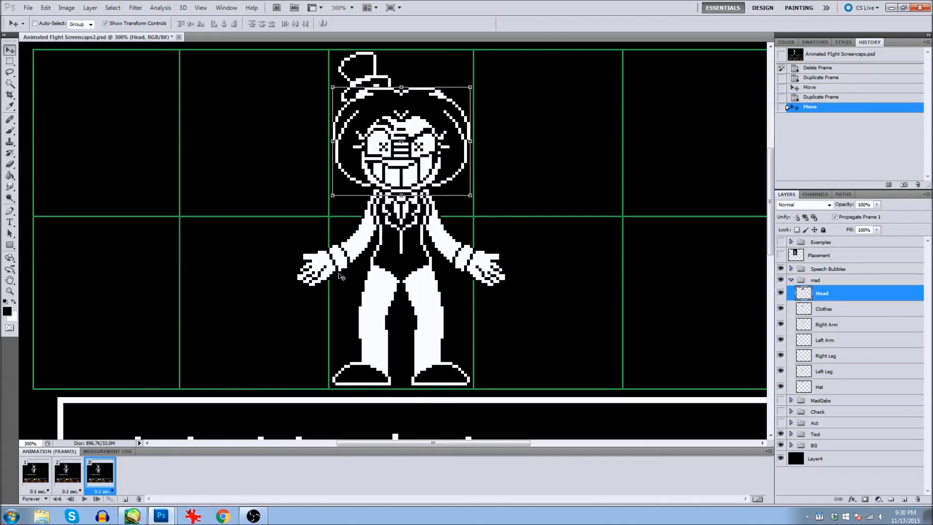
click(124, 498)
drag(434, 160, 434, 152)
click(124, 498)
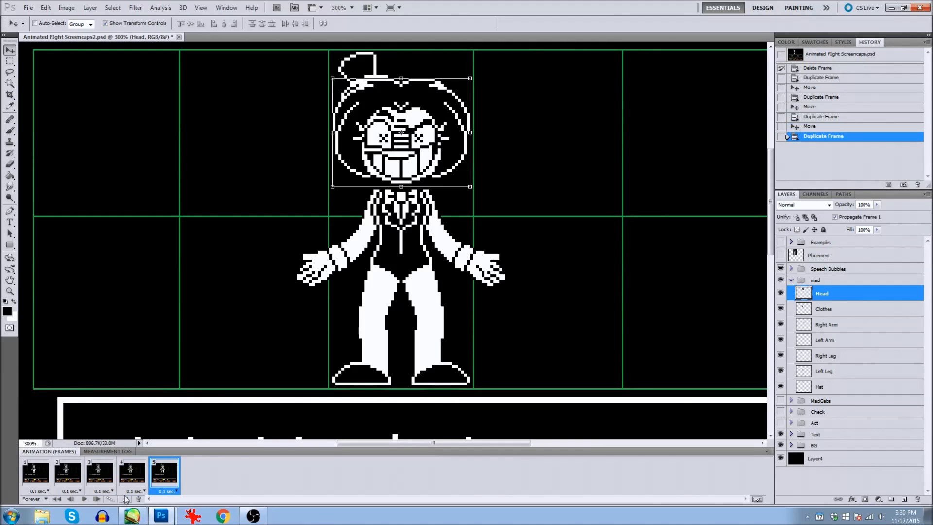
drag(434, 156, 434, 159)
Step: Extend the animation with further head-movement frames, delete the surplus seventh frame, and play the six-frame loop
click(125, 498)
click(125, 499)
click(31, 476)
click(128, 476)
click(160, 476)
click(225, 476)
click(139, 499)
click(85, 499)
click(84, 498)
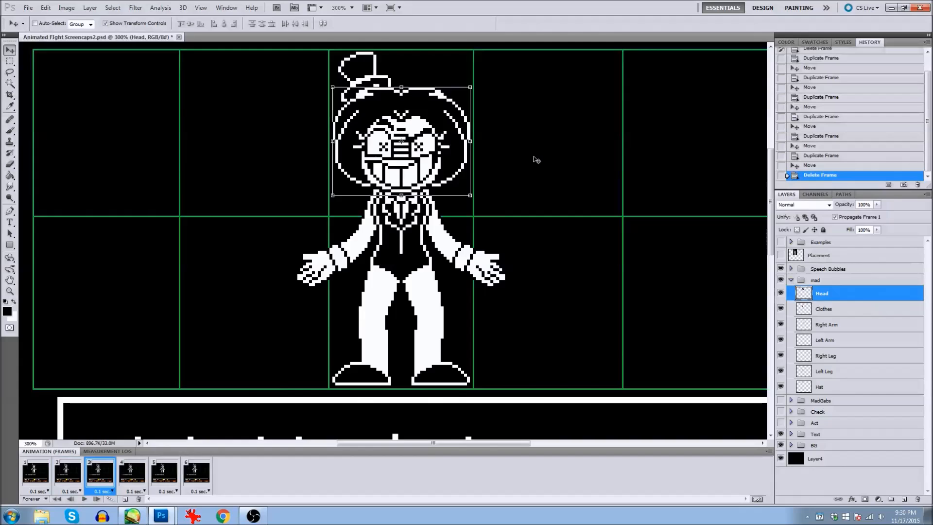
Step: Check the head position frame by frame and nudge the Head layer slightly down in frames 3 and 4
click(46, 474)
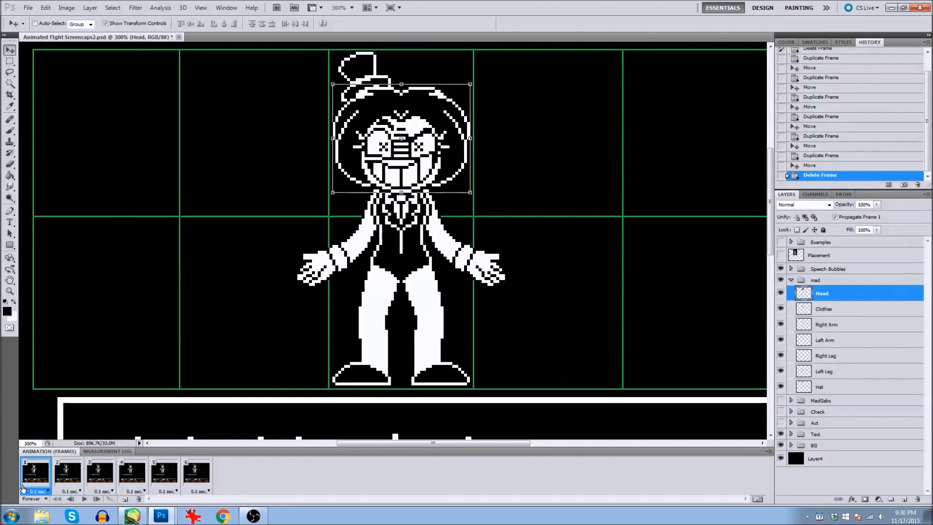
click(69, 477)
click(100, 477)
key(Down)
key(Down)
click(68, 476)
click(132, 476)
key(Down)
key(Down)
Step: Nudge the Head layer slightly in frames 5 and 6 and play back the animation
click(164, 476)
key(Down)
key(Down)
click(197, 474)
key(Down)
key(Down)
click(84, 498)
click(84, 499)
Step: Readjust the head bounce across the frames, moving the Head layer lower in frame 4, and replay the animation
drag(453, 143, 447, 178)
click(68, 475)
click(100, 475)
click(132, 475)
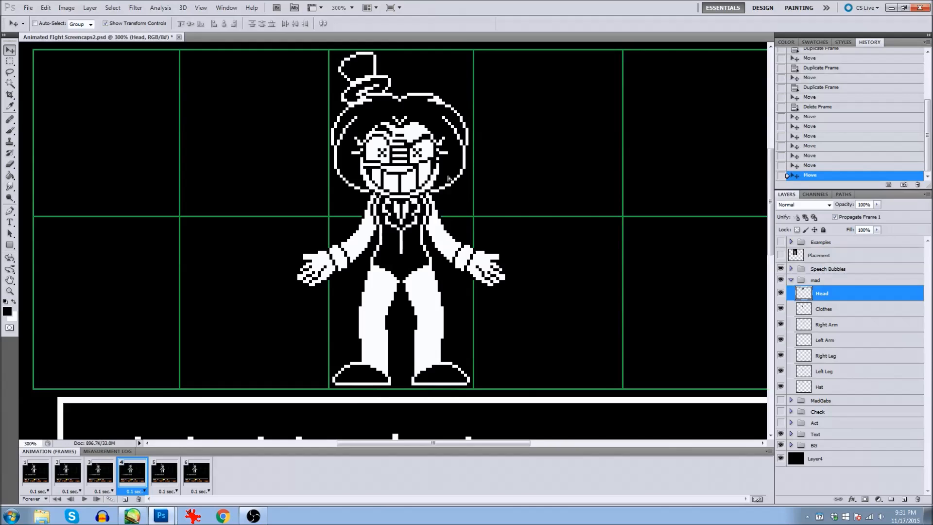
click(84, 499)
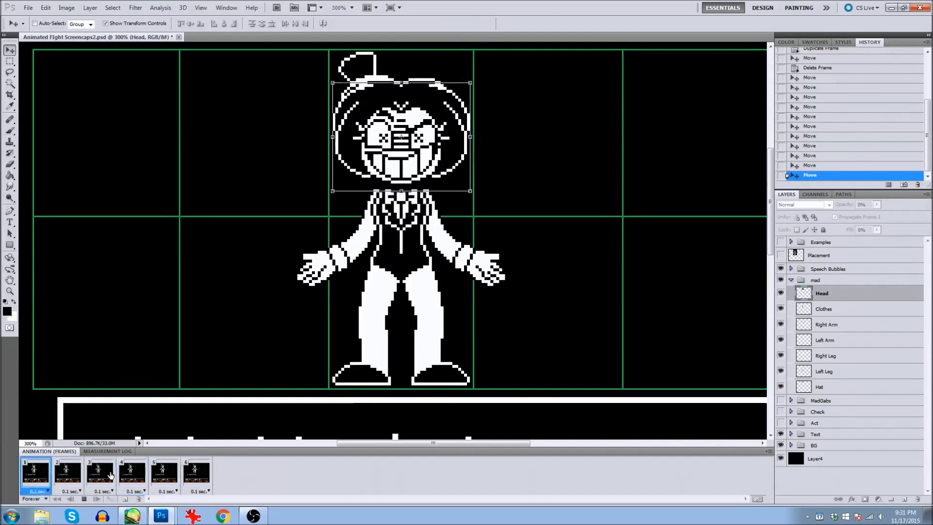
Step: Try squashing the Head layer vertically from its lower edge in frame 2 and undo the transform
click(71, 478)
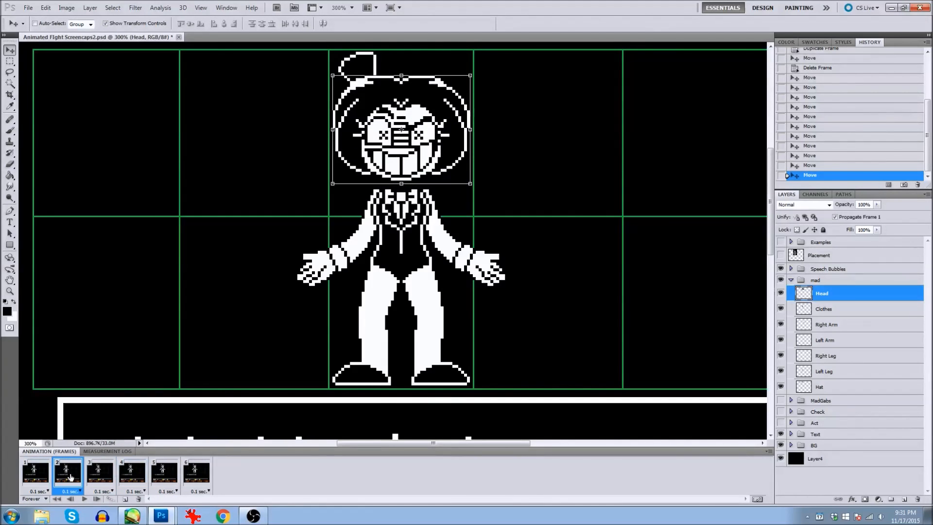
drag(401, 183, 402, 178)
key(Return)
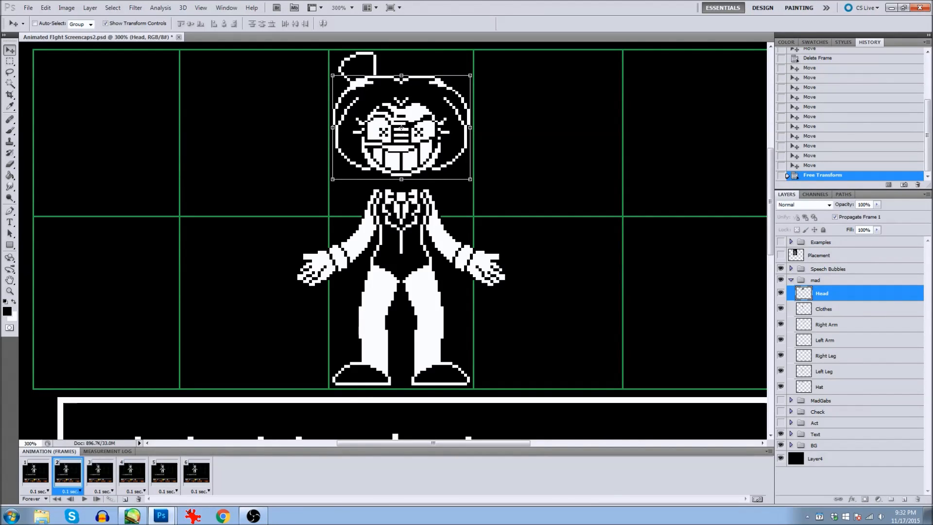
key(ctrl+z)
Step: Try squashing the Head layer from above in frame 4, check frames 3, 2 and 1, and revert the transform
click(204, 476)
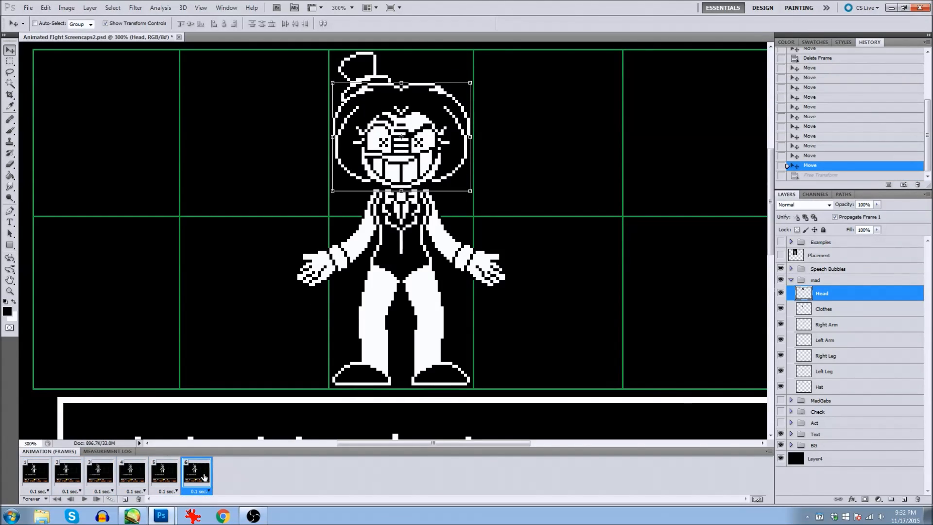
click(132, 472)
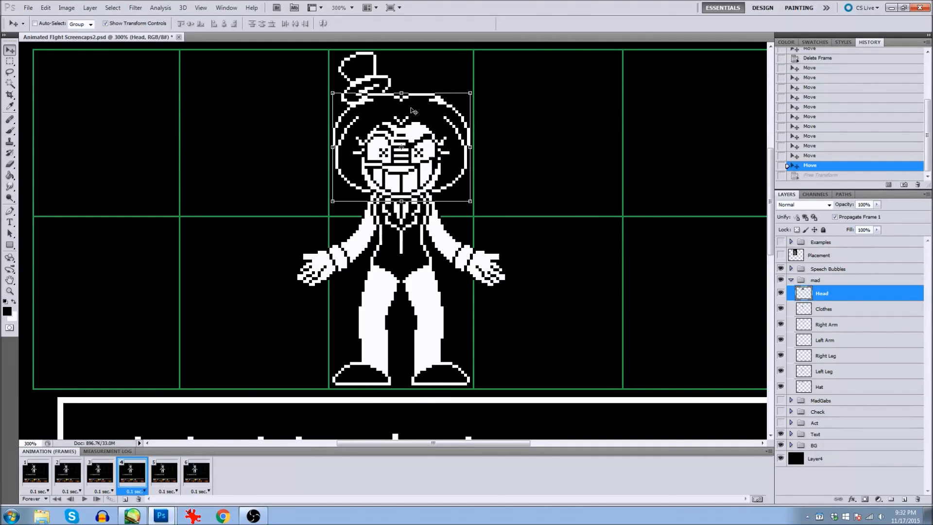
key(ctrl+z)
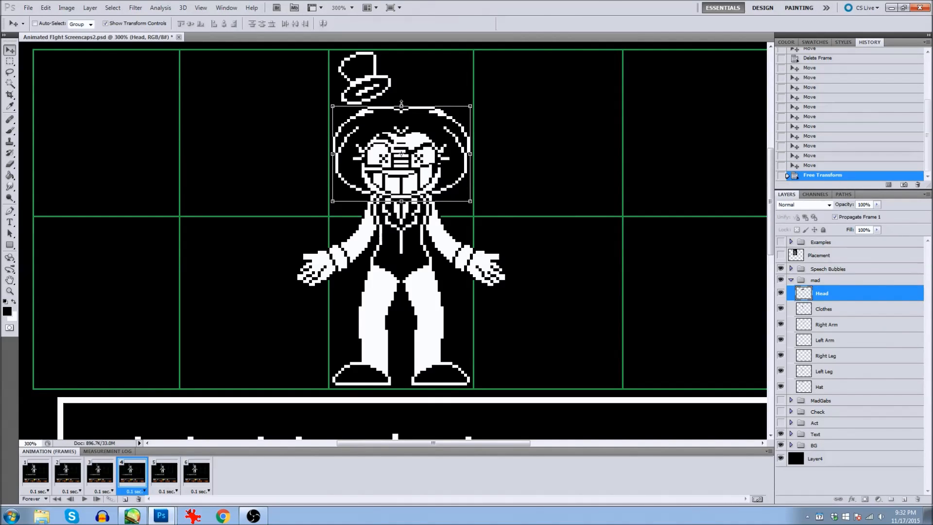
click(100, 469)
click(73, 473)
click(43, 470)
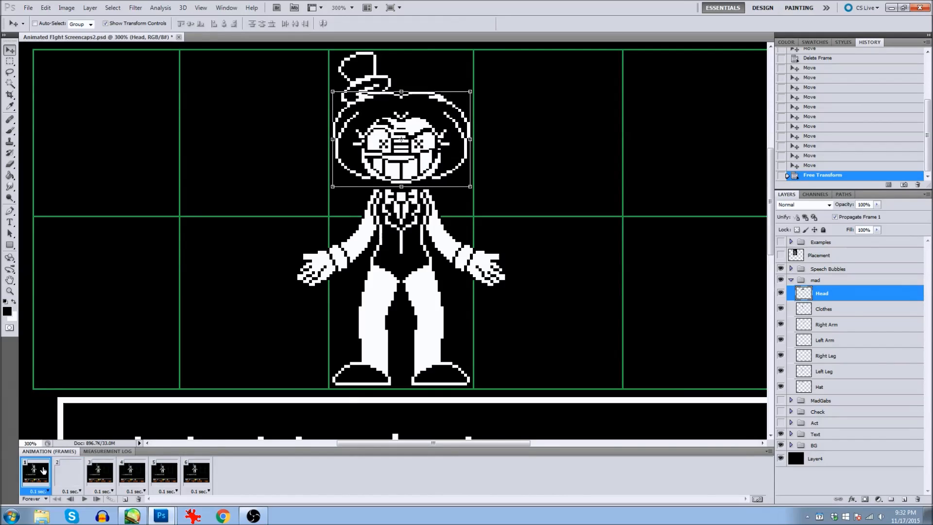
click(816, 167)
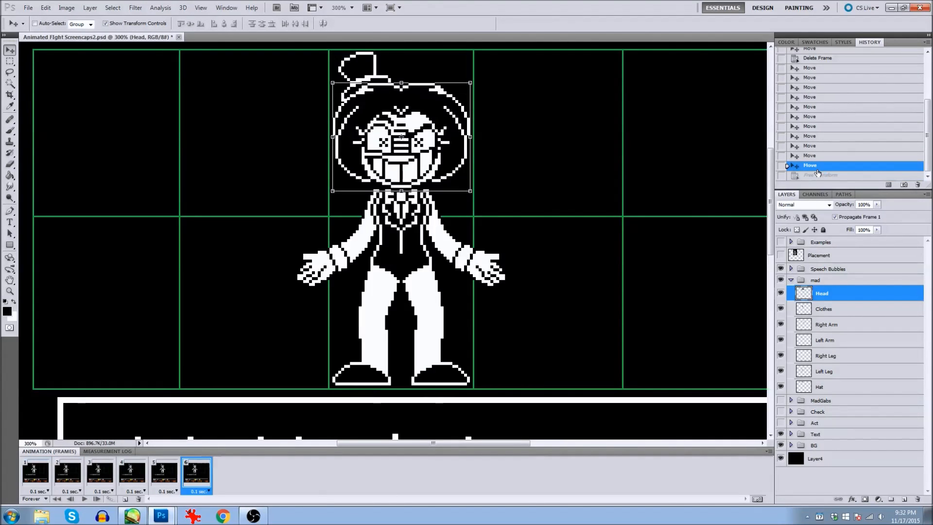
Step: Duplicate the Head layer from frame 4, hide the copy in frame 1, and check frames 2 to 4
click(134, 472)
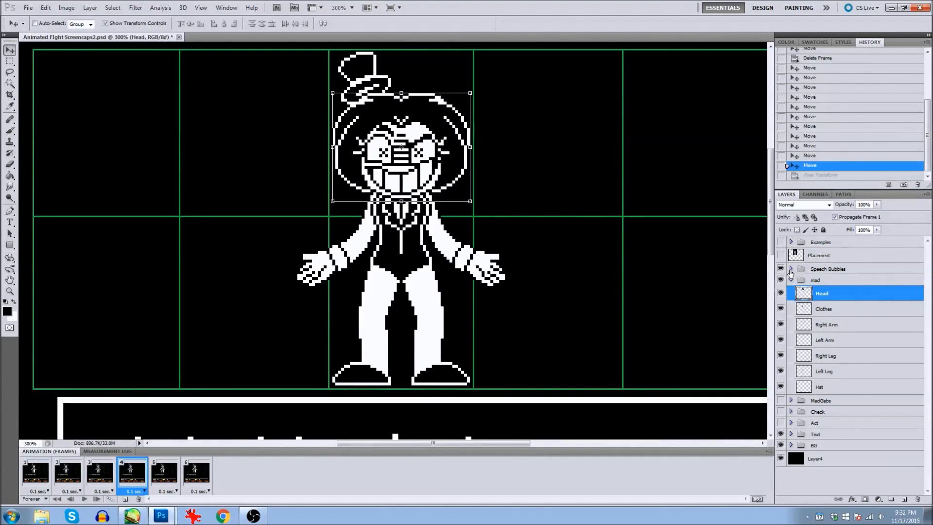
key(ctrl+j)
click(41, 477)
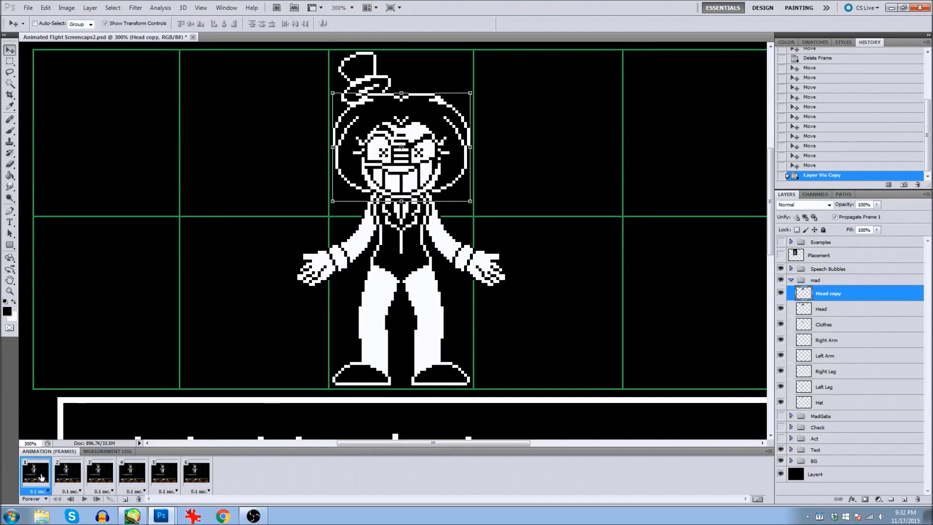
click(780, 293)
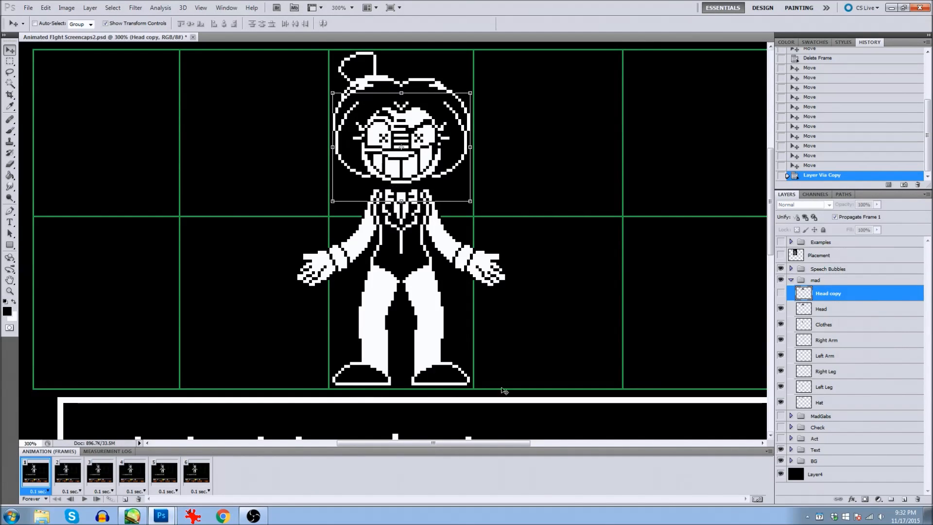
click(73, 468)
click(108, 475)
click(127, 477)
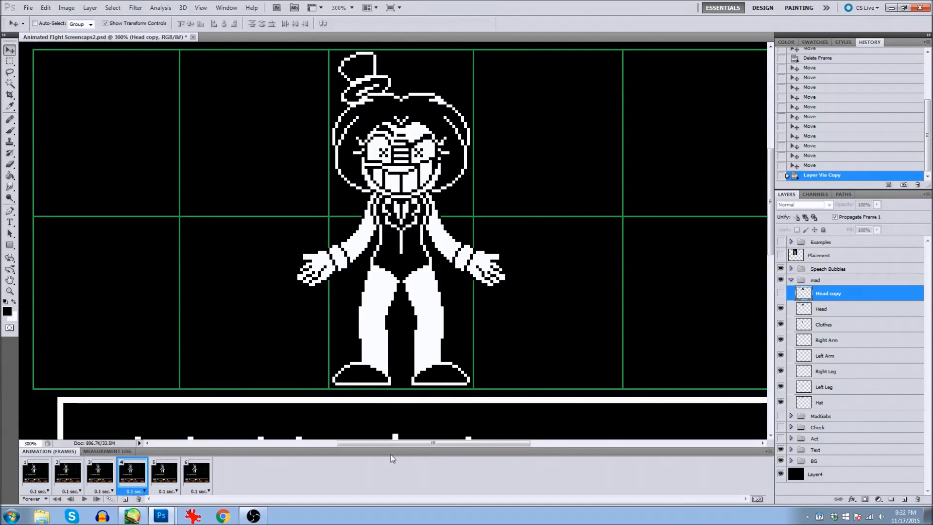
Step: In frame 4, show Head copy, squash it vertically from above with Free Transform, and hide the original Head layer
click(781, 294)
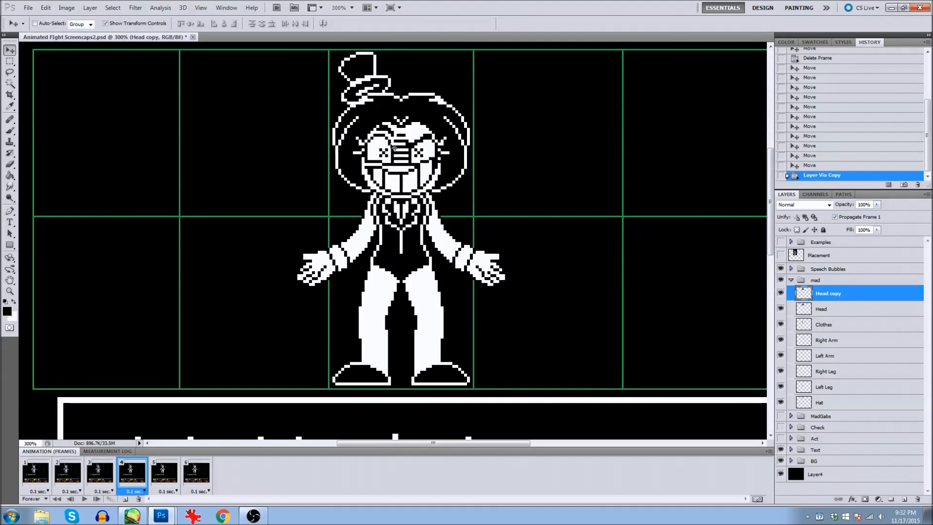
key(ctrl+t)
drag(401, 92, 401, 105)
key(Return)
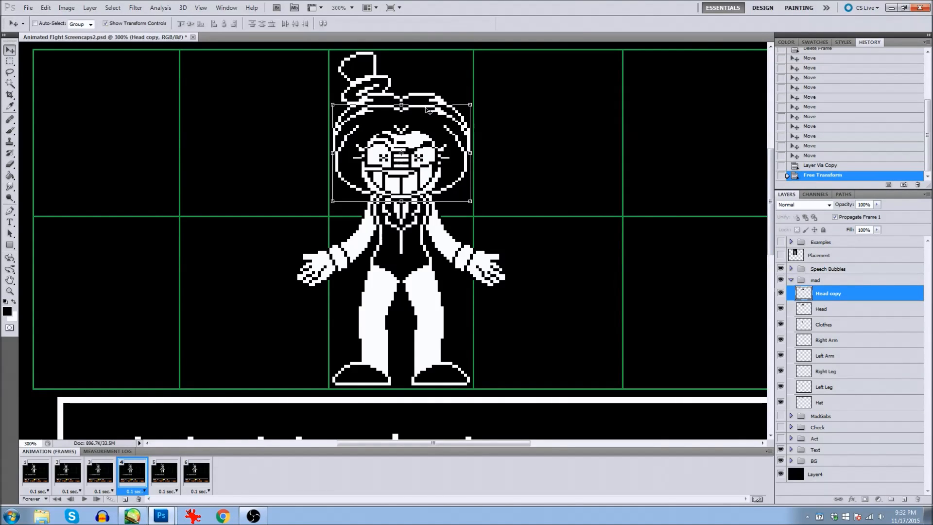
click(781, 309)
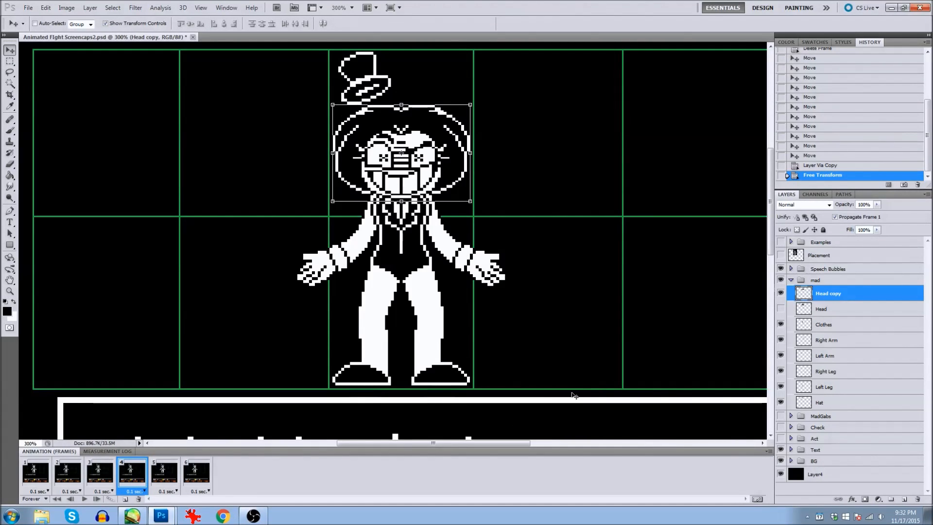
Step: Check the head in frames 5 and 6 and play the animation with the transform controls out of view
click(163, 471)
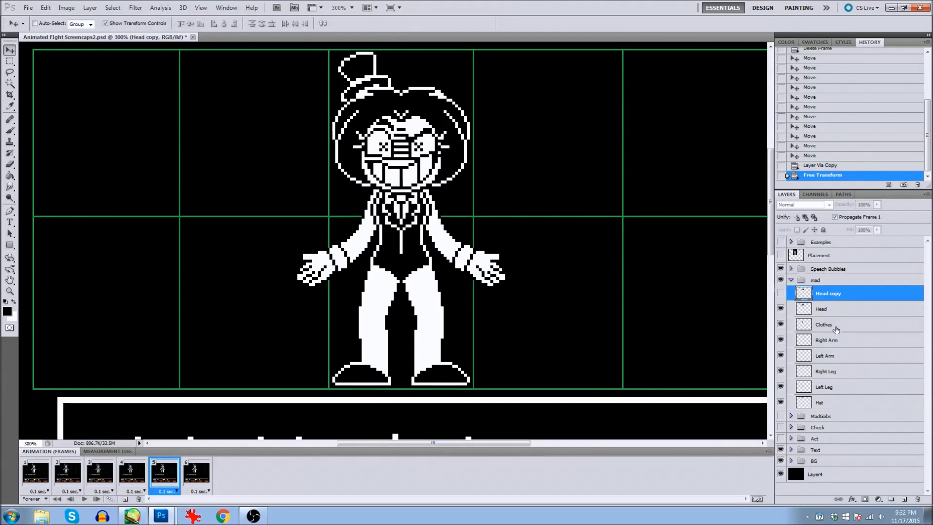
click(196, 470)
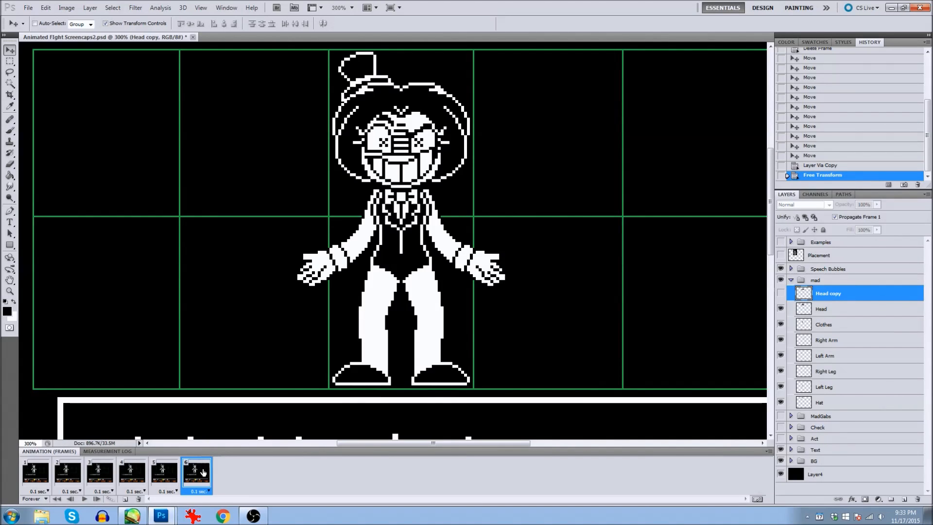
click(84, 499)
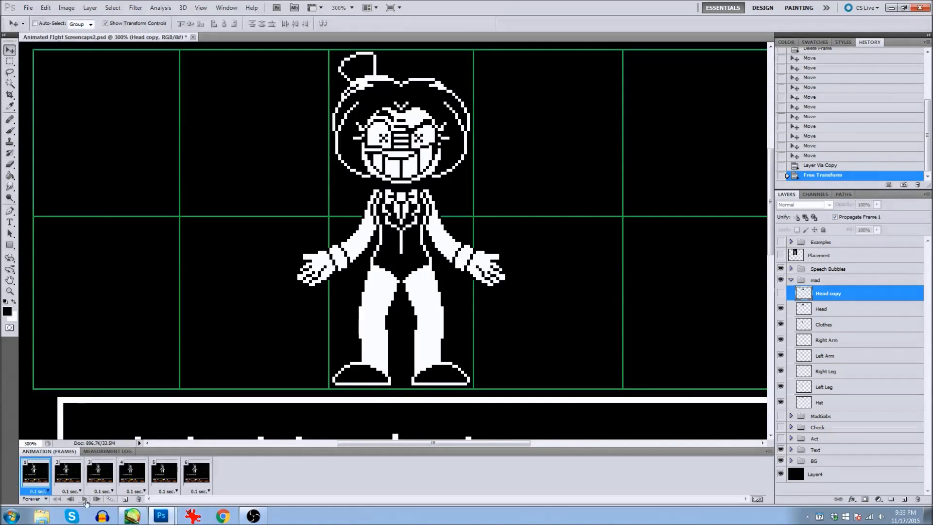
click(10, 62)
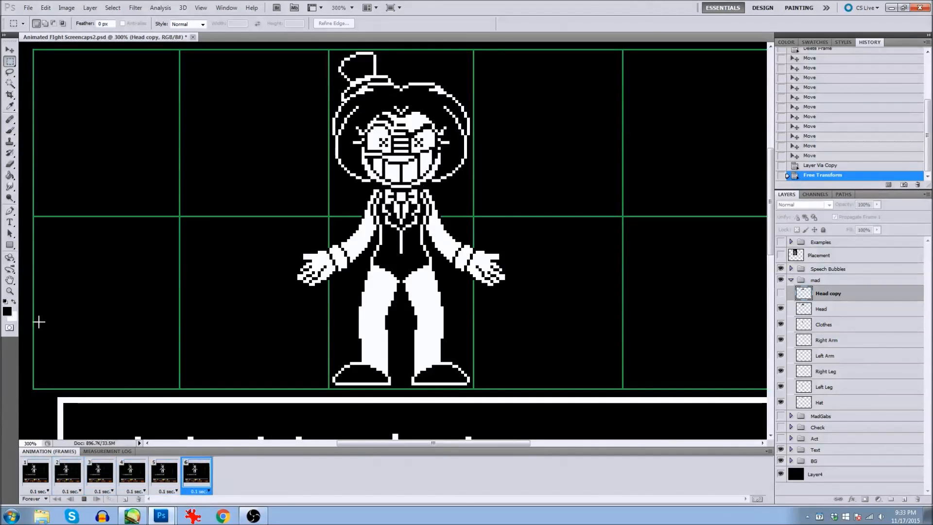
click(83, 499)
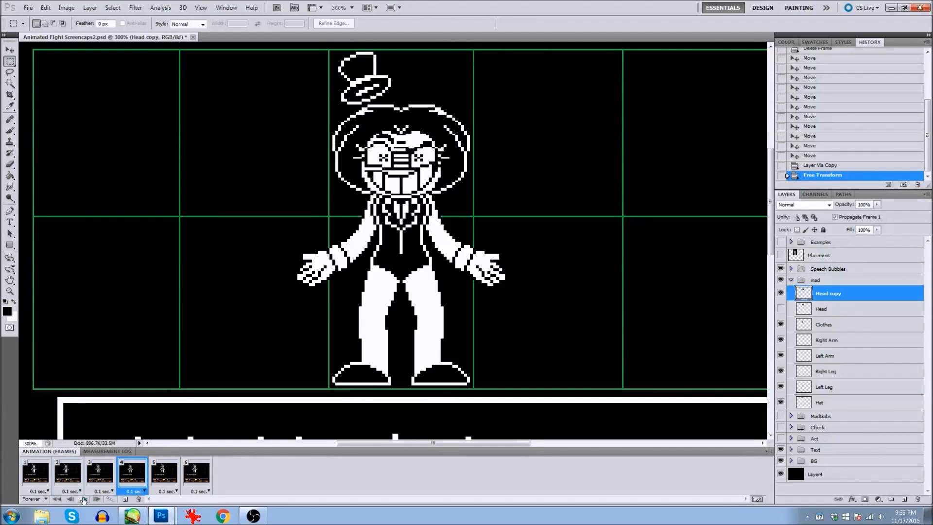
Step: Duplicate the Head layer from frame 2 and hide the new copy in frame 1
click(58, 481)
click(50, 478)
click(60, 479)
click(816, 308)
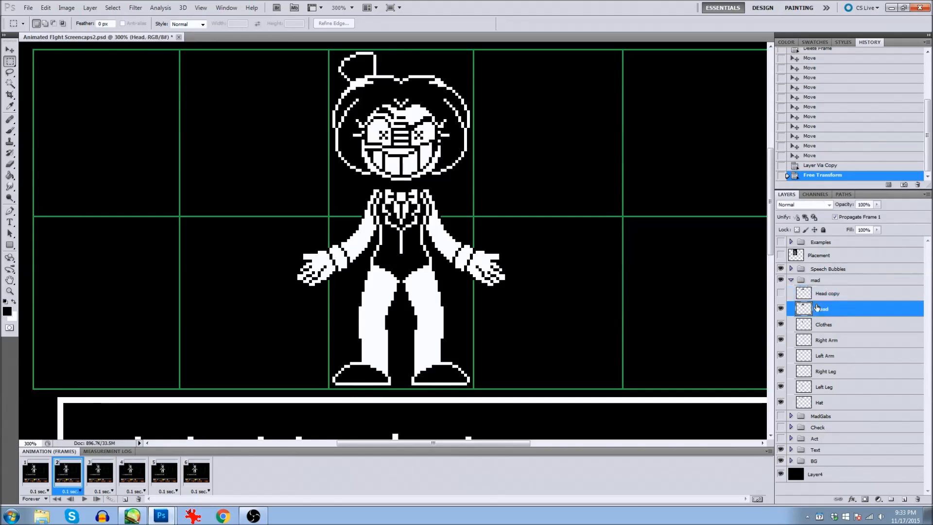
key(ctrl+j)
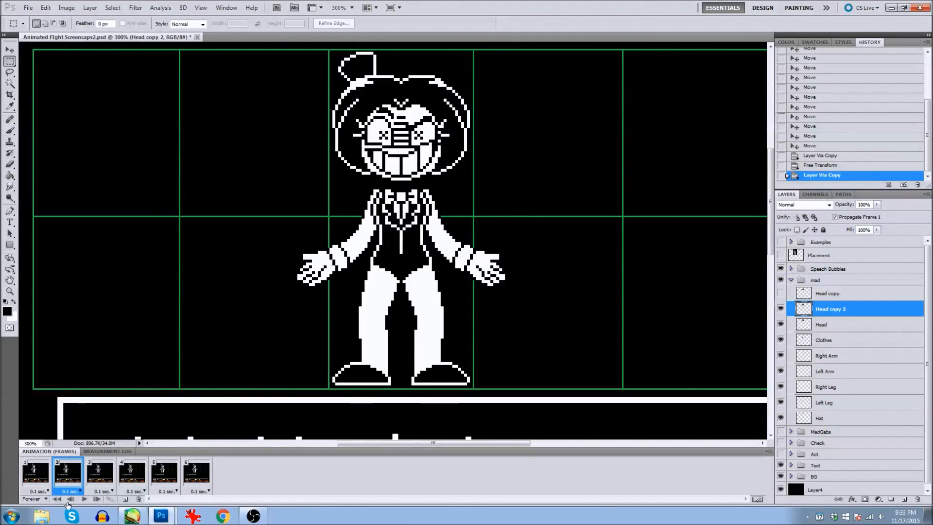
click(35, 472)
click(780, 308)
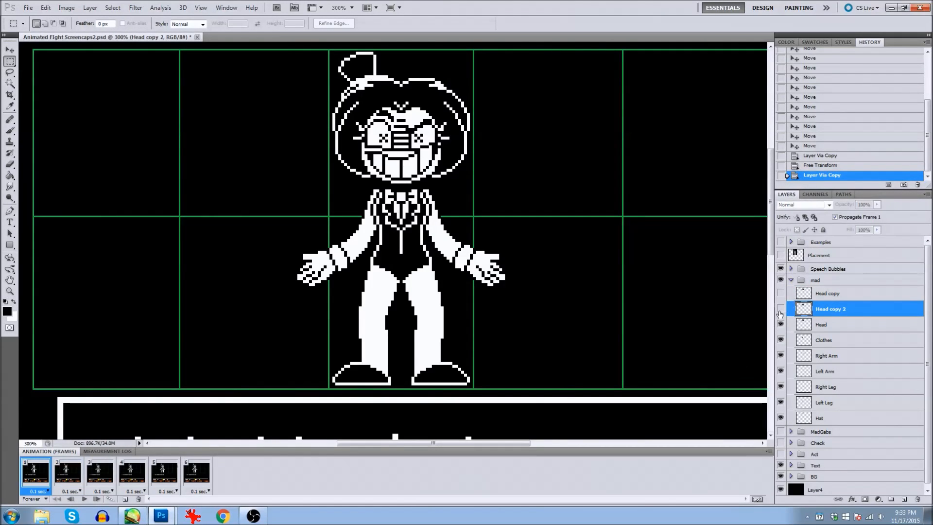
Step: In frame 2, show Head copy 2 instead of Head and Free Transform it to about 107% height and 98% width
click(69, 478)
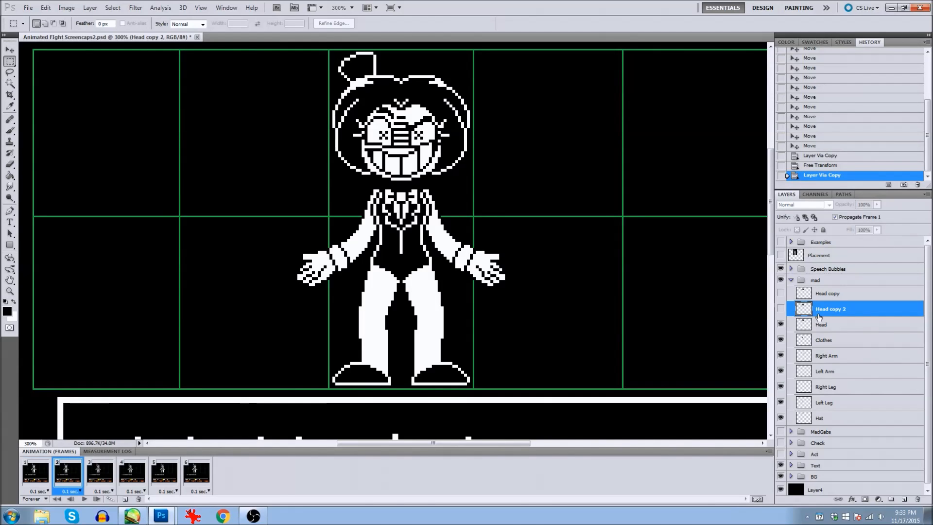
click(780, 308)
click(780, 325)
click(9, 50)
drag(403, 77, 401, 70)
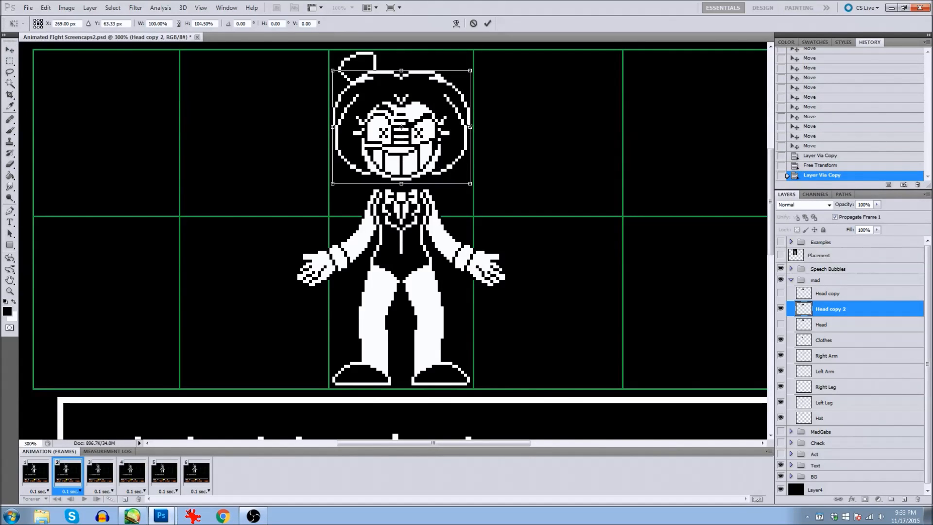
drag(470, 126, 467, 127)
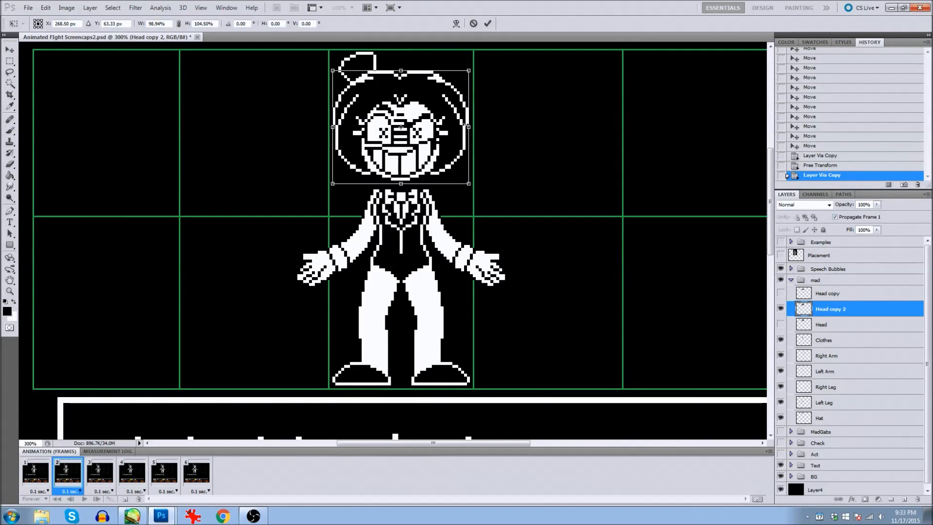
drag(332, 127, 334, 127)
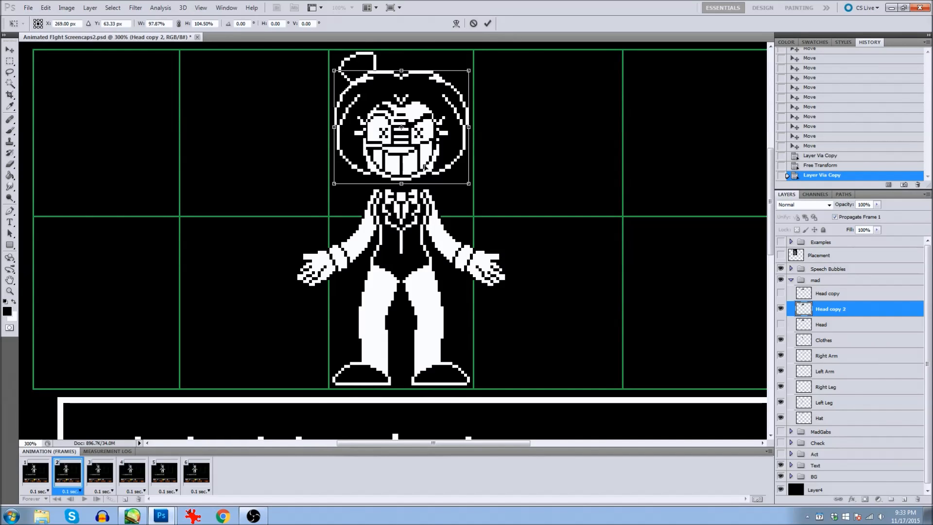
drag(402, 182, 413, 168)
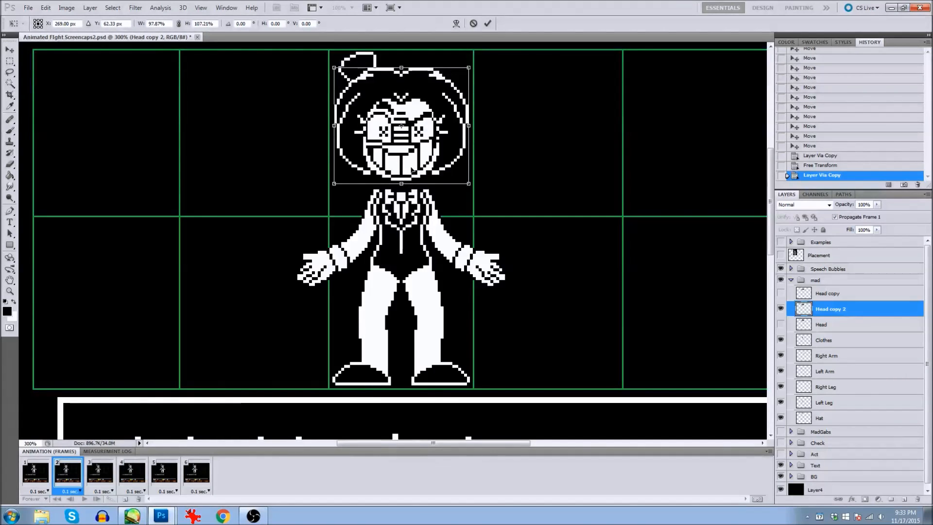
key(Return)
Step: Play the animation from frame 1 with the transform controls out of view, and stop it
click(42, 472)
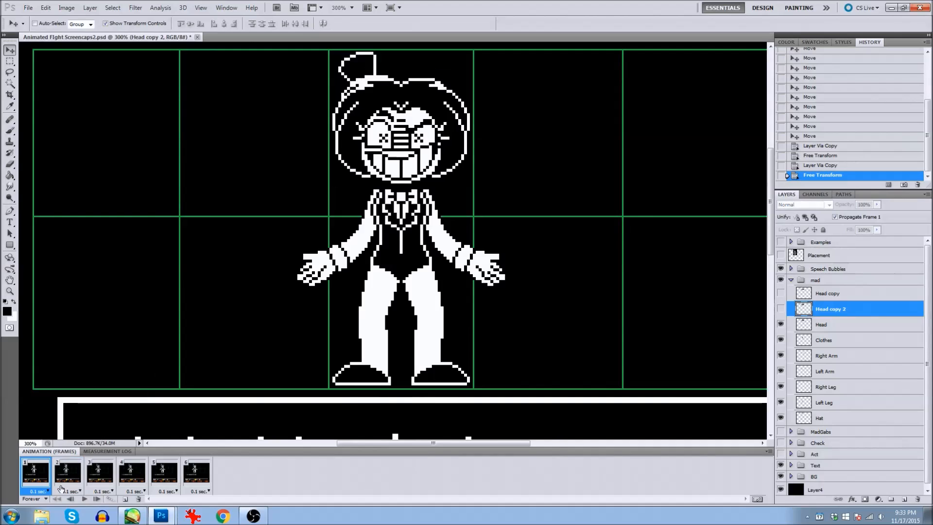
click(85, 497)
key(m)
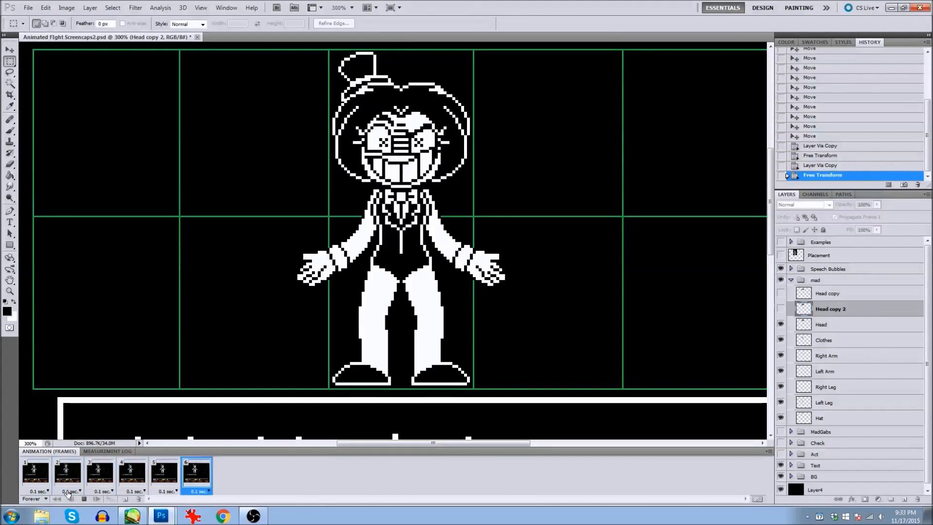
click(85, 499)
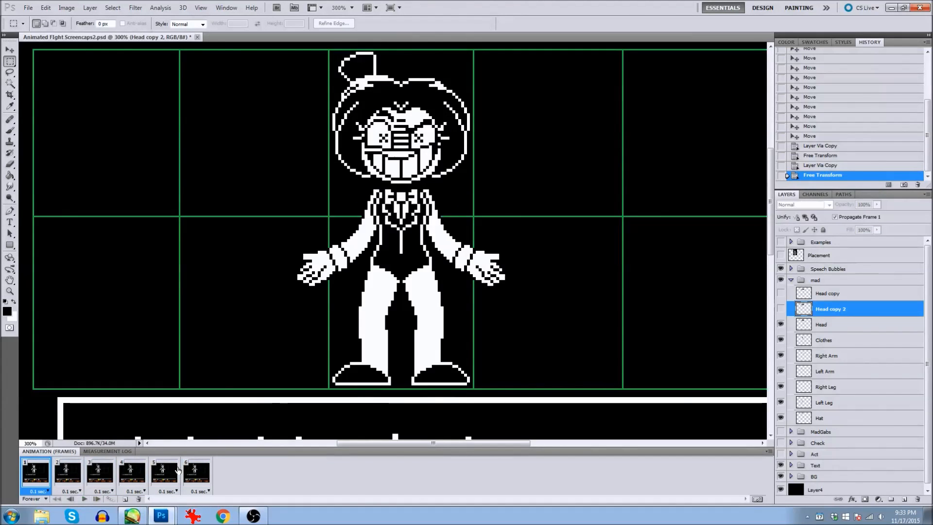
Step: In frame 4, squash the Head copy layer further from above to about 93% of its height with Free Transform
click(162, 480)
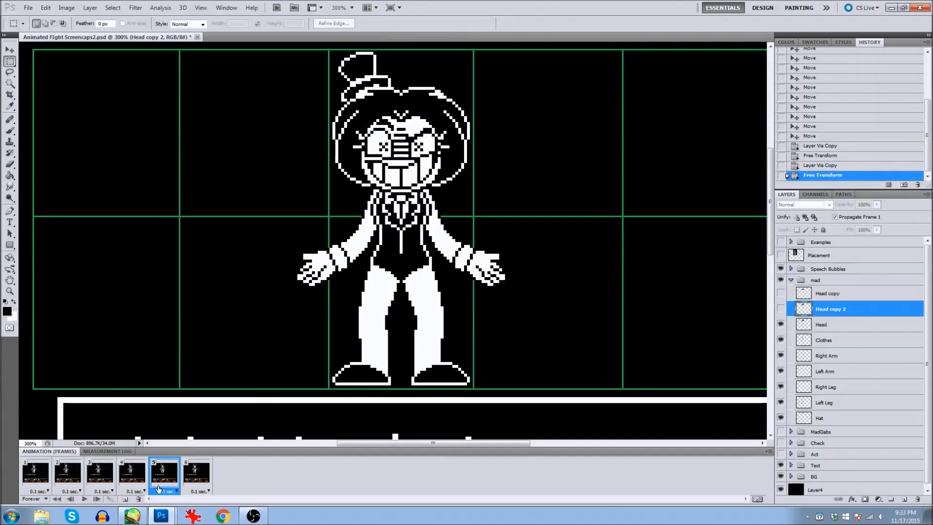
click(135, 475)
click(841, 293)
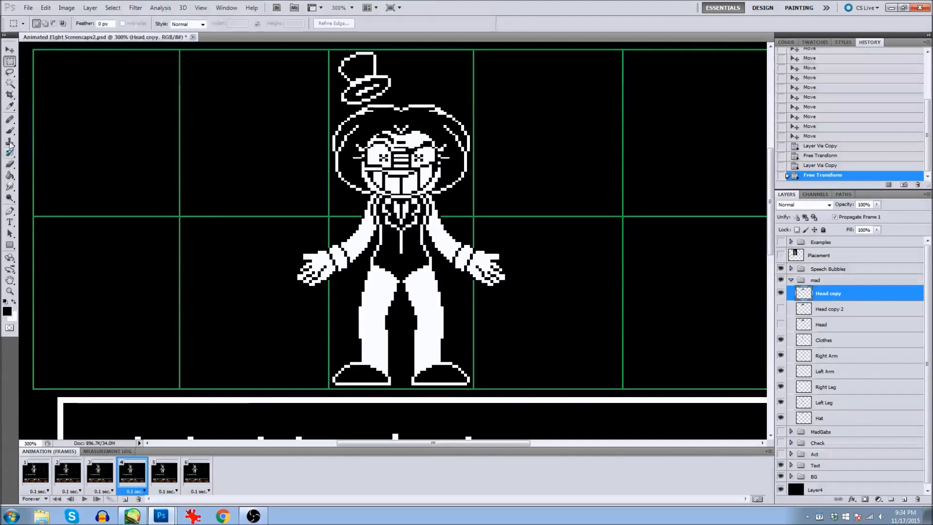
click(11, 48)
drag(401, 105, 401, 112)
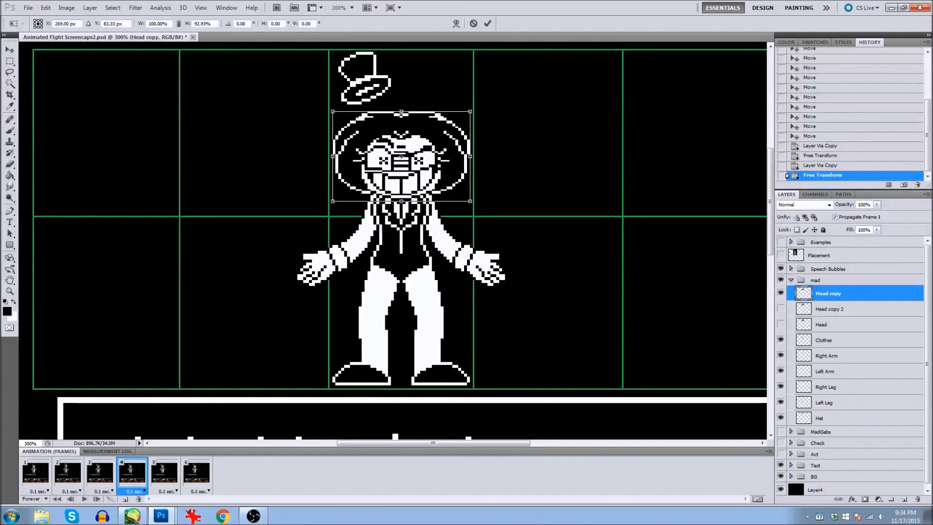
key(Return)
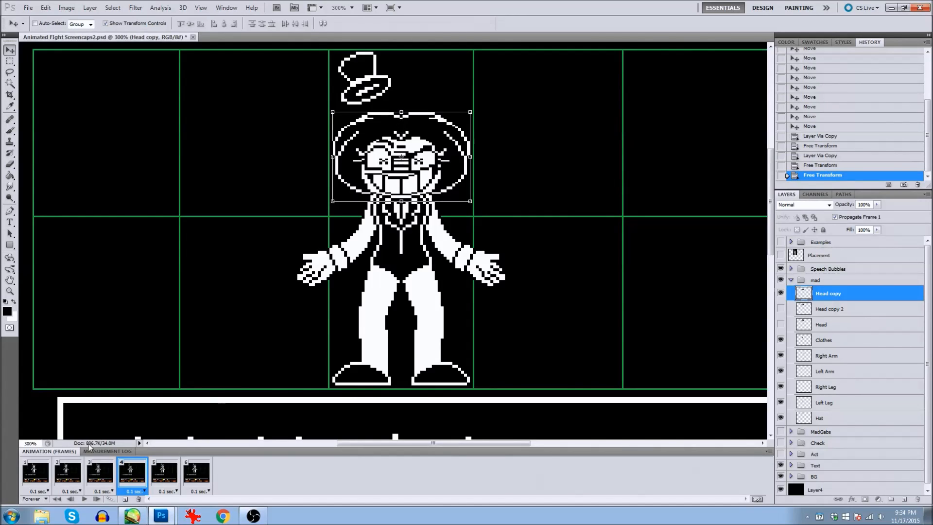
Step: Play the animation again without the transform controls, stop it, and review frames 1 to 3 individually
click(36, 468)
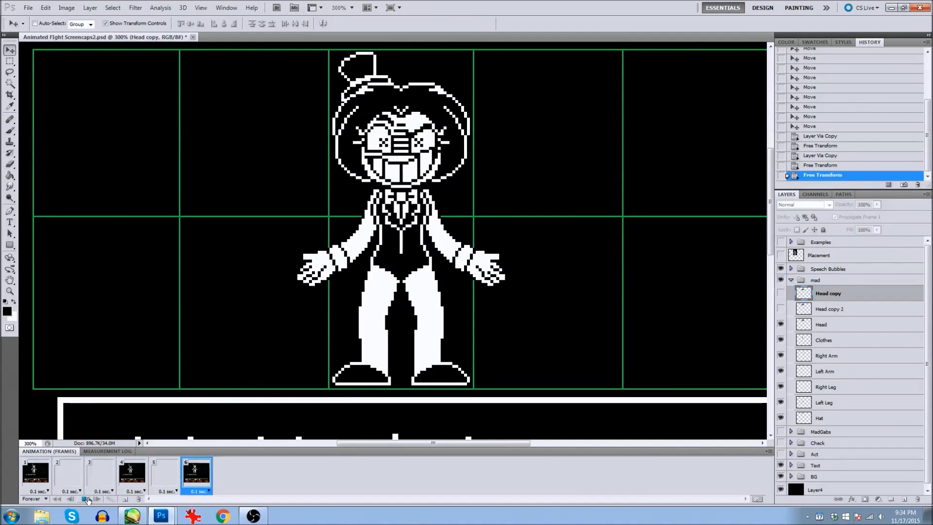
click(10, 62)
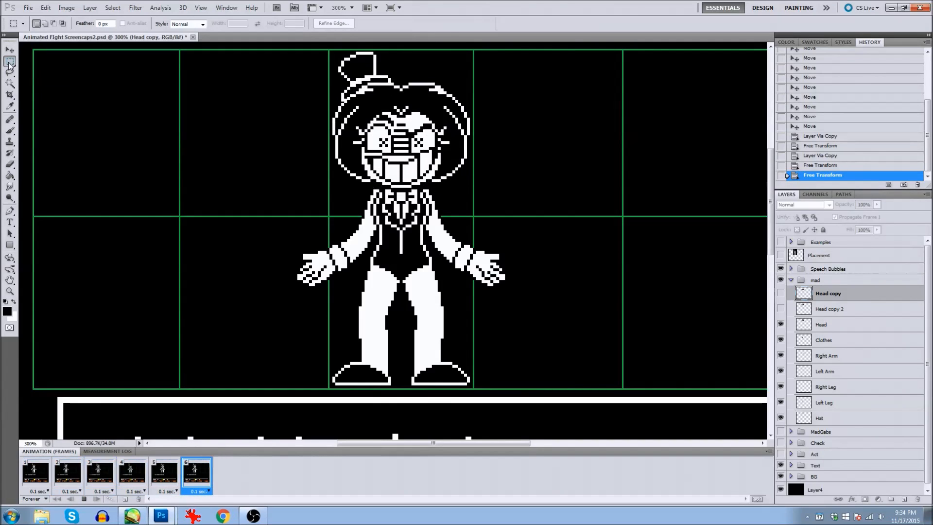
key(space)
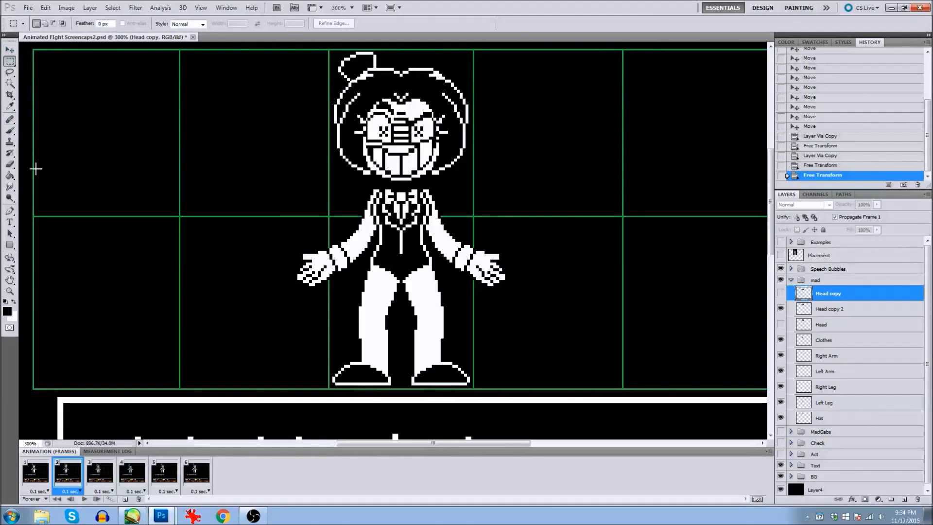
click(43, 477)
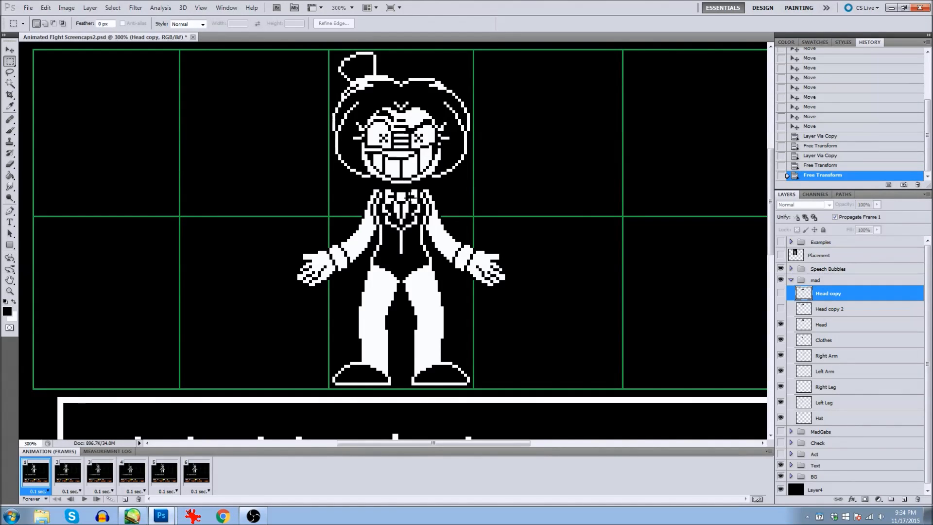
click(74, 482)
click(99, 479)
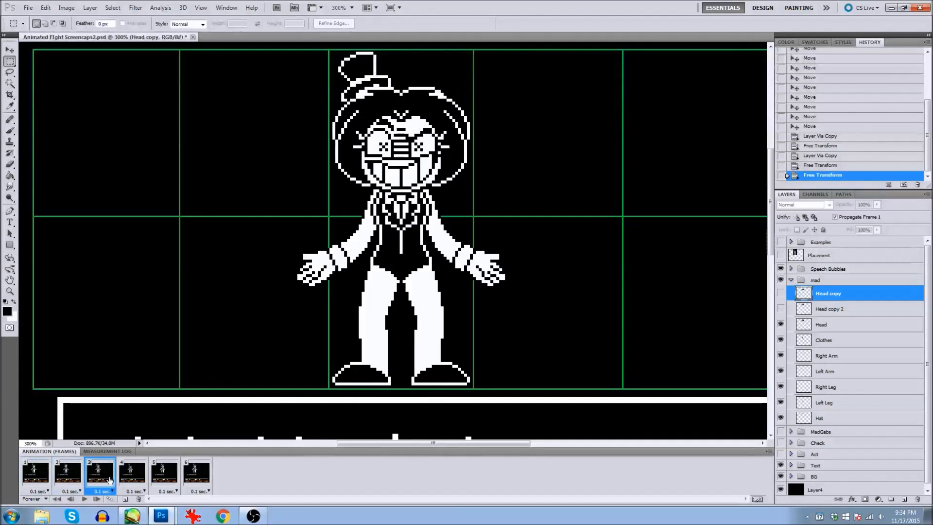
Step: In frame 4, rotate the Right Arm layer by -20 degrees and move it up to meet the shoulder
click(132, 479)
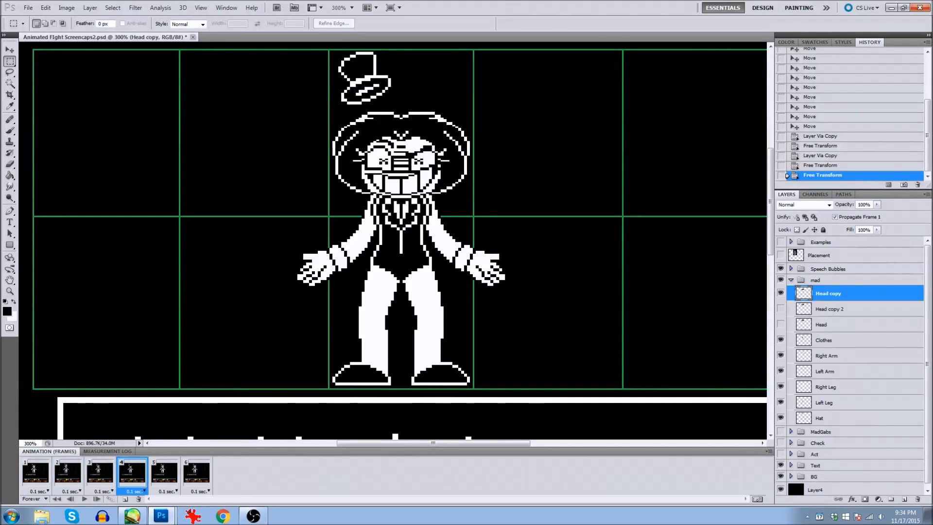
click(834, 360)
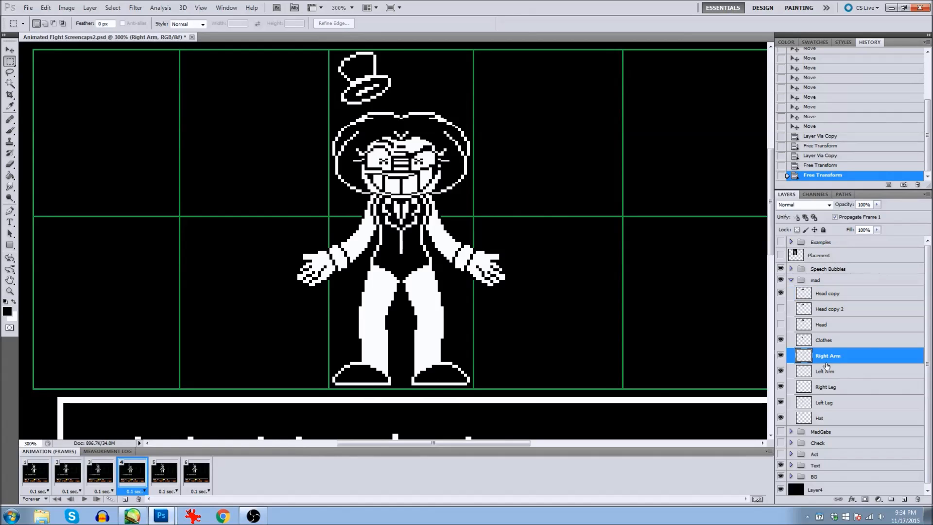
click(9, 50)
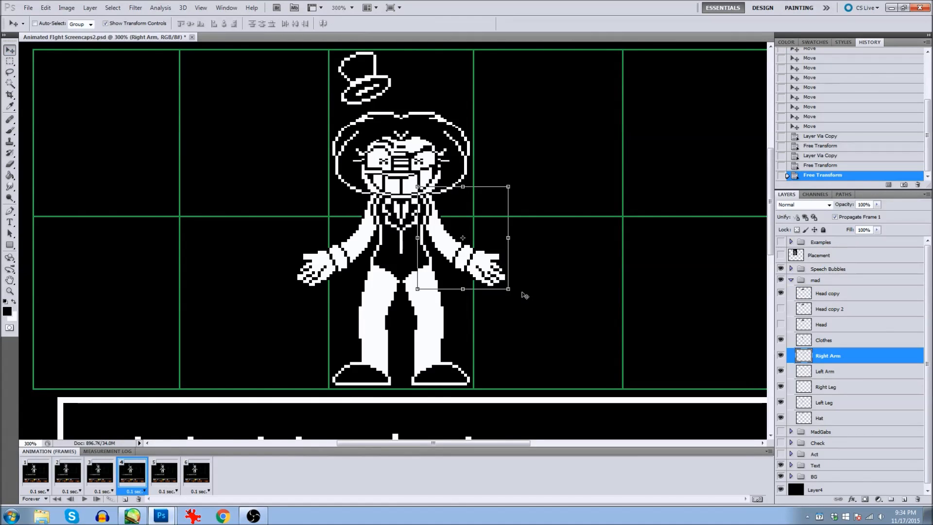
drag(514, 295, 508, 278)
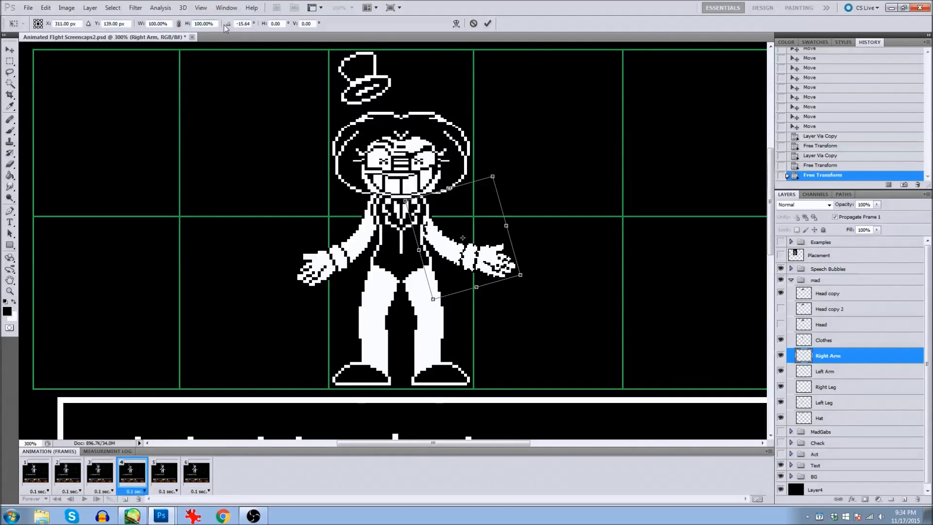
click(239, 23)
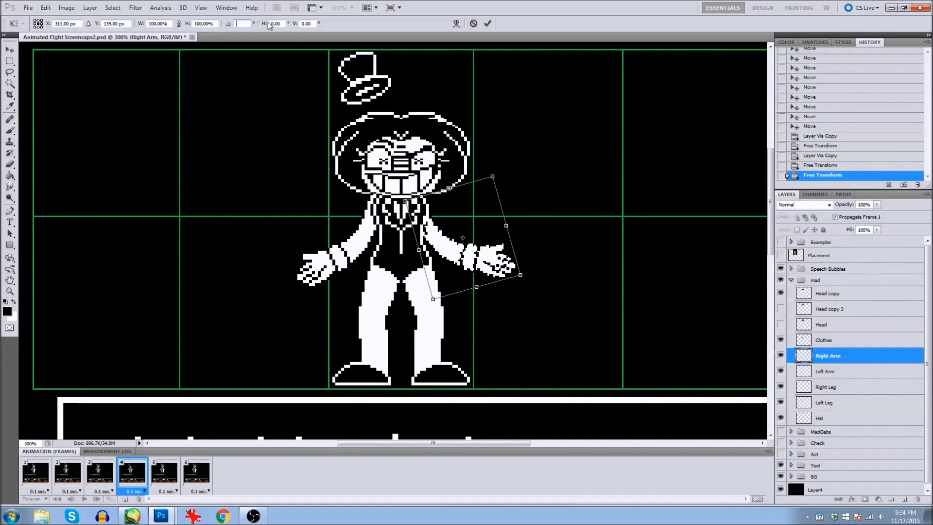
text(-20)
key(Return)
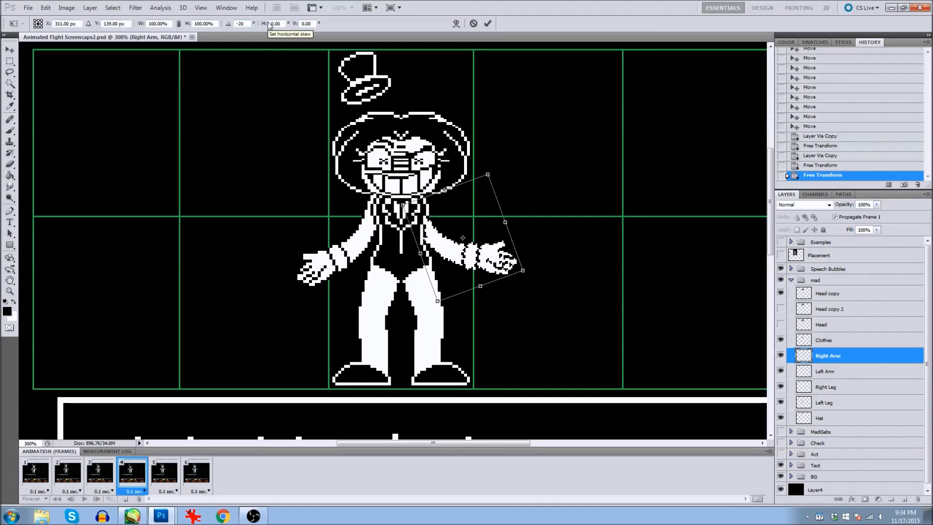
drag(462, 238, 469, 225)
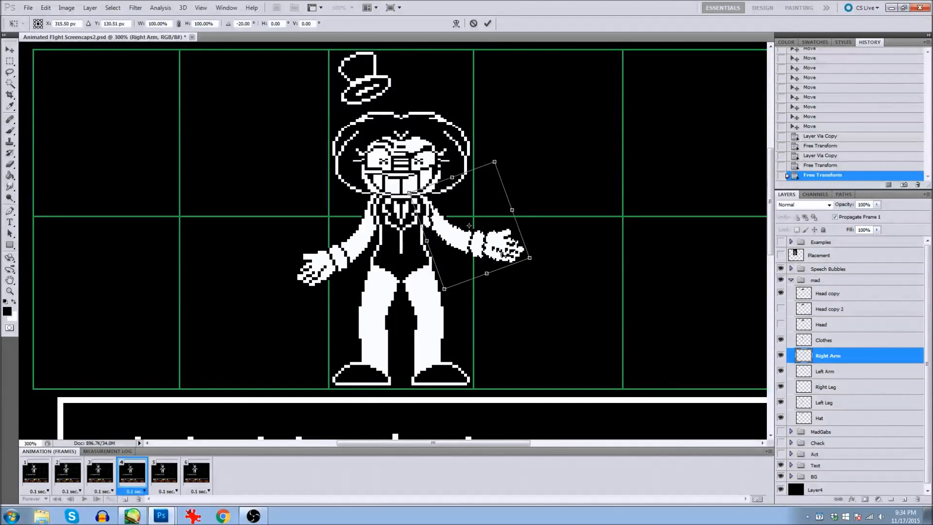
key(Return)
click(835, 374)
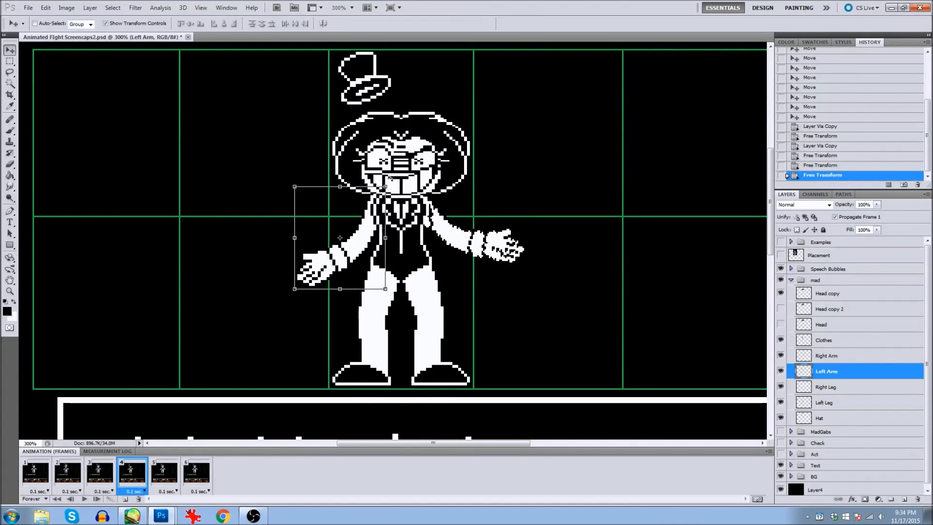
key(ctrl+t)
drag(246, 23, 225, 28)
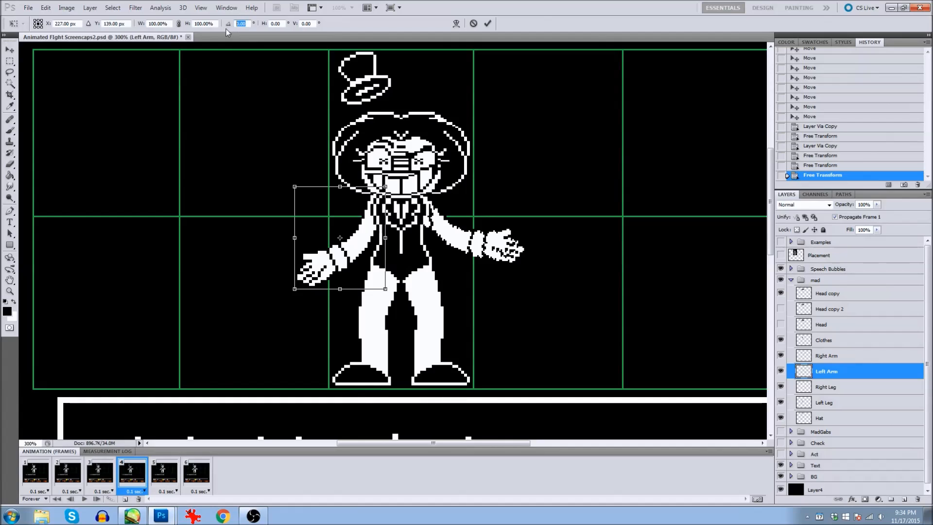
text(20)
drag(379, 247, 376, 246)
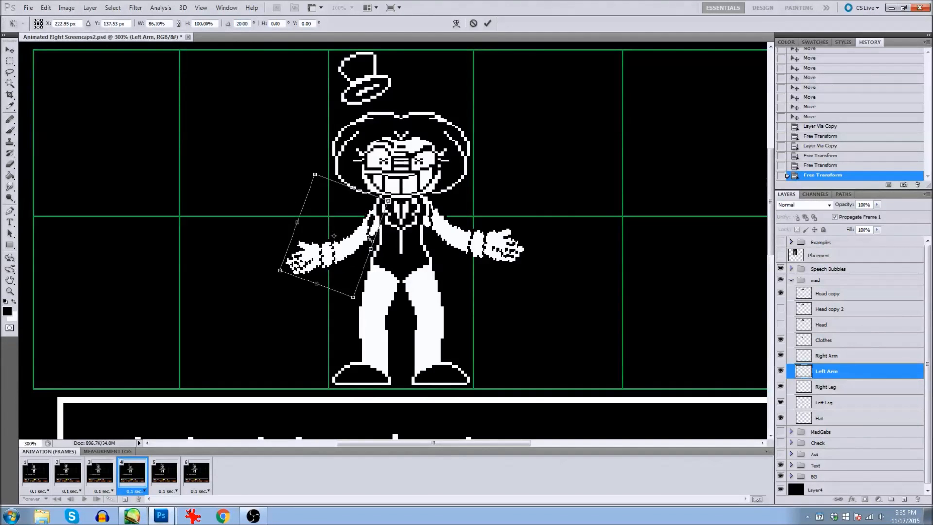
click(473, 24)
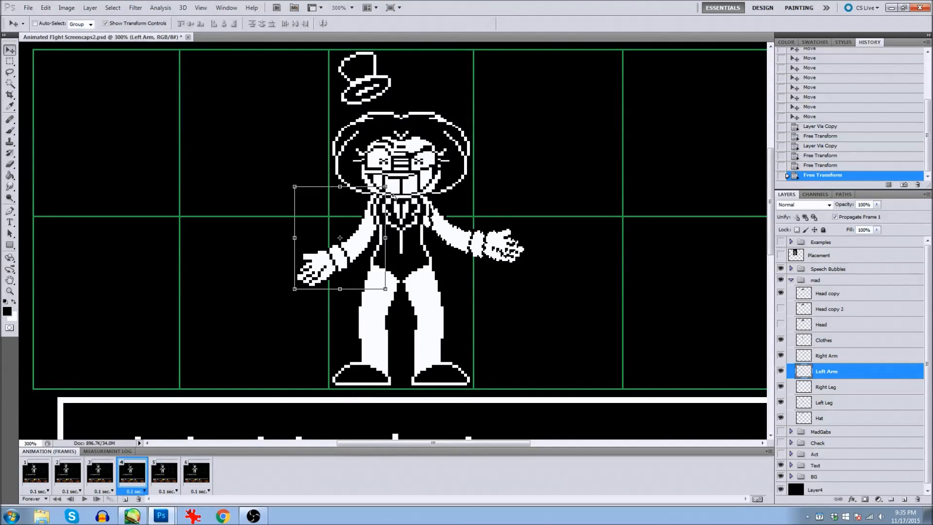
Step: Rotate the Left Arm layer in frame 4 by 20 degrees and move it up to meet the shoulder
key(ctrl+t)
mouse_move(229, 24)
mouse_down()
mouse_move(243, 22)
mouse_move(228, 23)
mouse_up()
text(20)
key(Return)
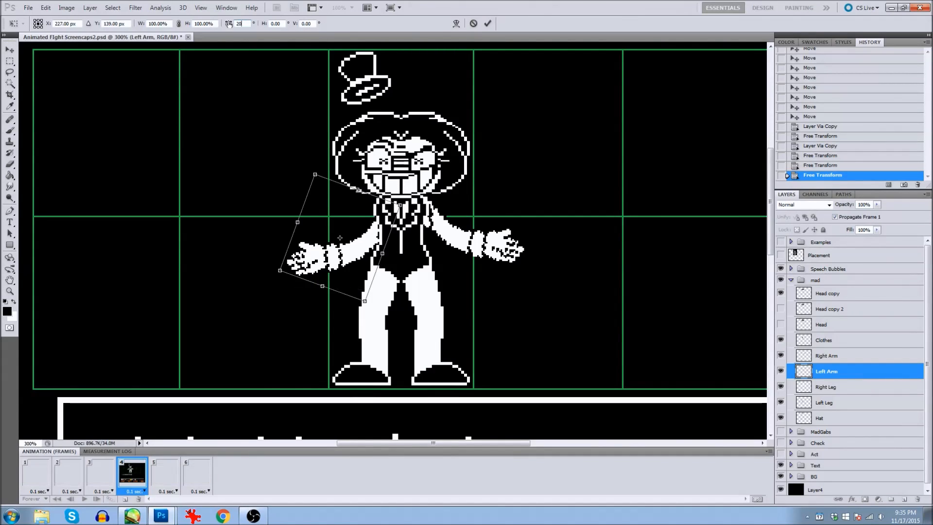
drag(361, 196, 359, 200)
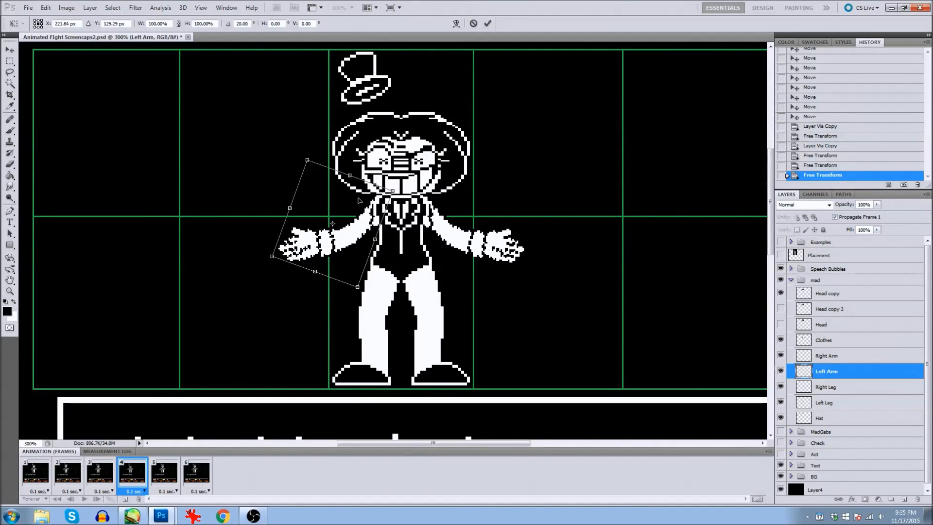
key(Return)
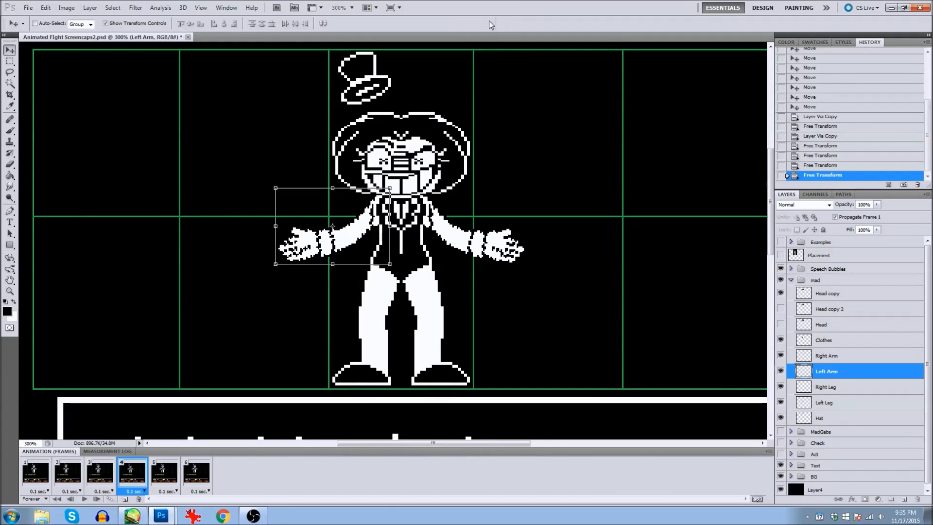
drag(369, 228, 369, 230)
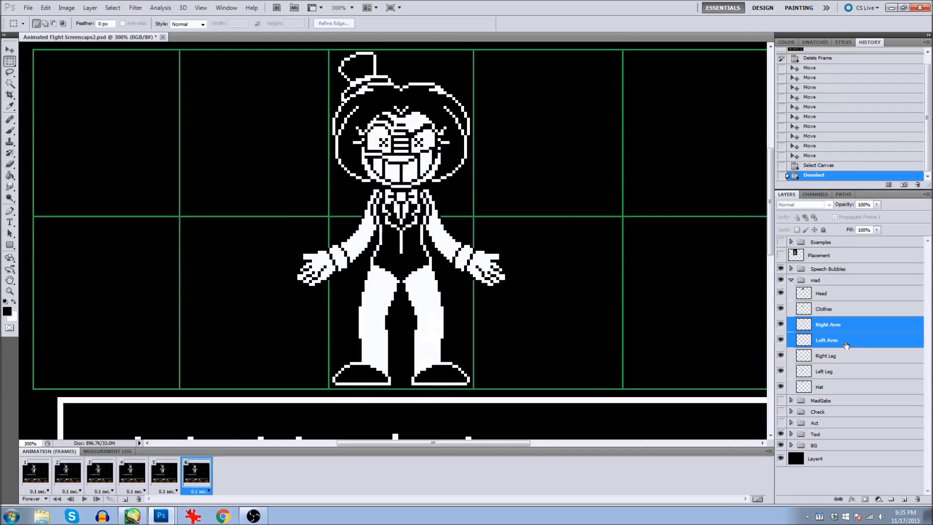
Step: In frame 6, select only the Right Arm layer and activate the Move tool
click(846, 343)
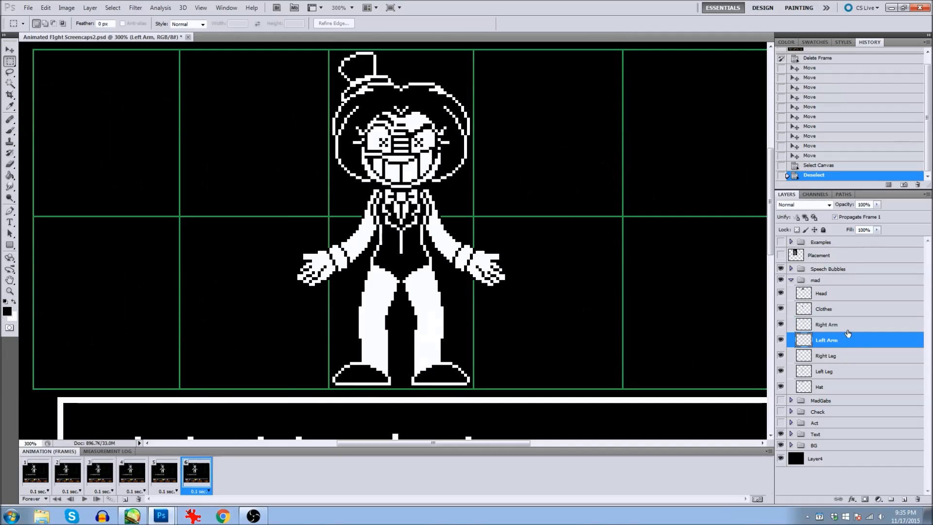
click(847, 329)
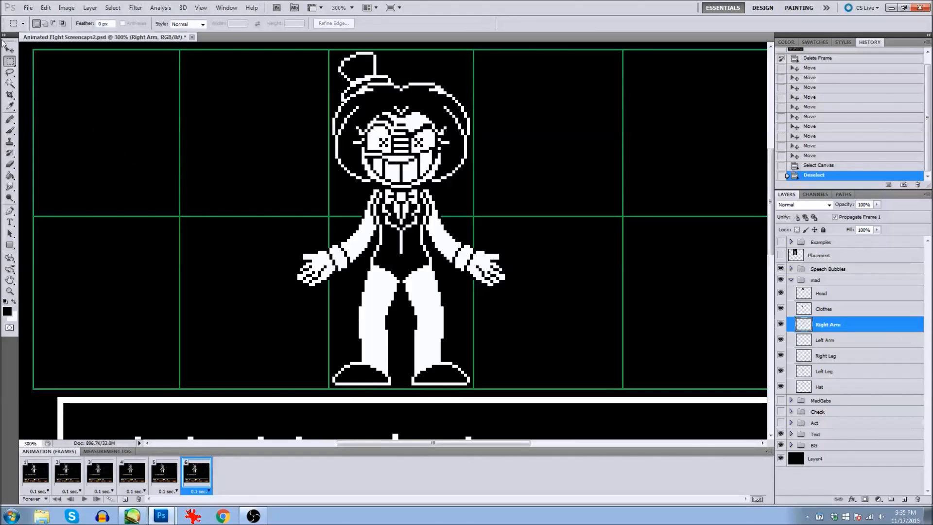
key(v)
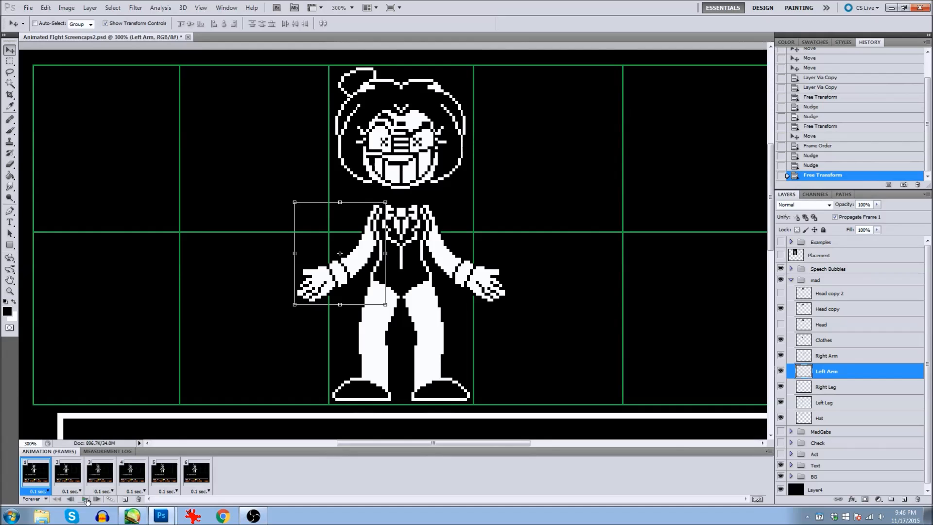
Step: Play the animation to review the arm movement and stop it on frame 6
click(85, 499)
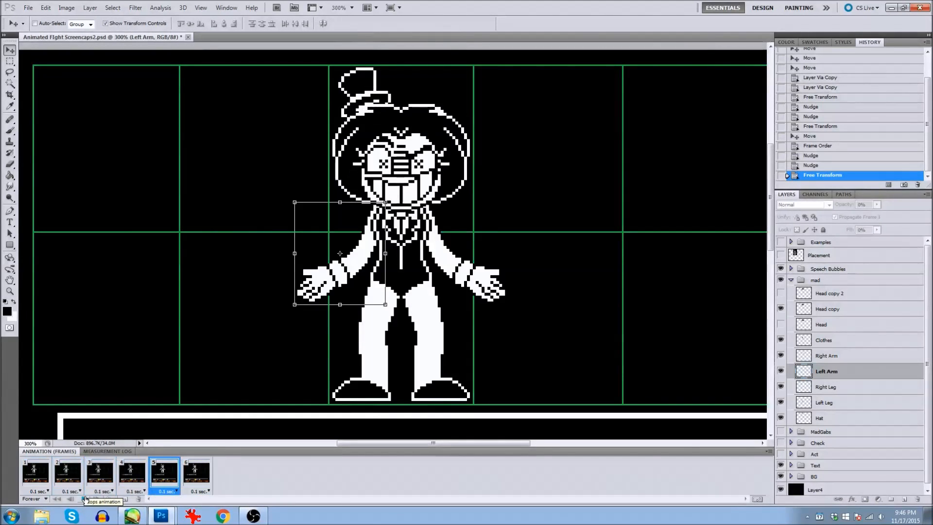
click(85, 500)
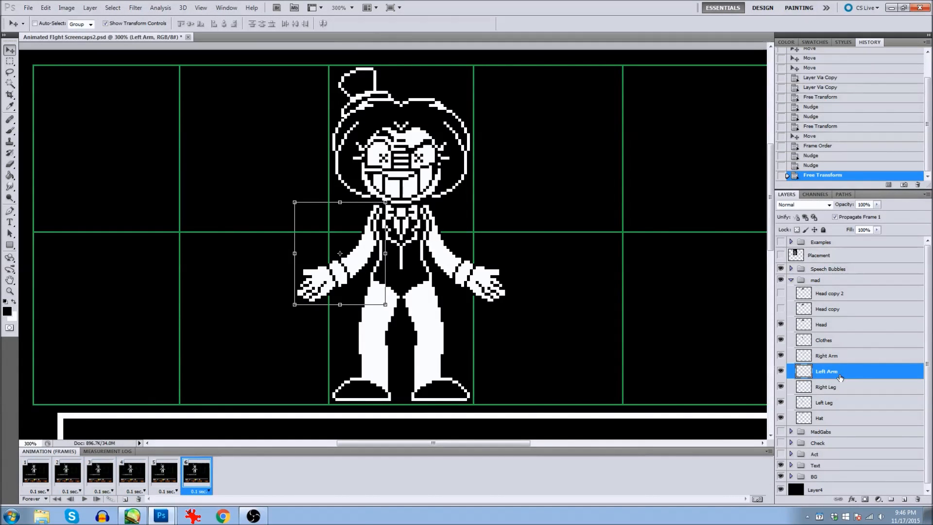
Step: Duplicate the Right Arm and Left Arm layers together and hide both copies in frame 1
shift+click(841, 360)
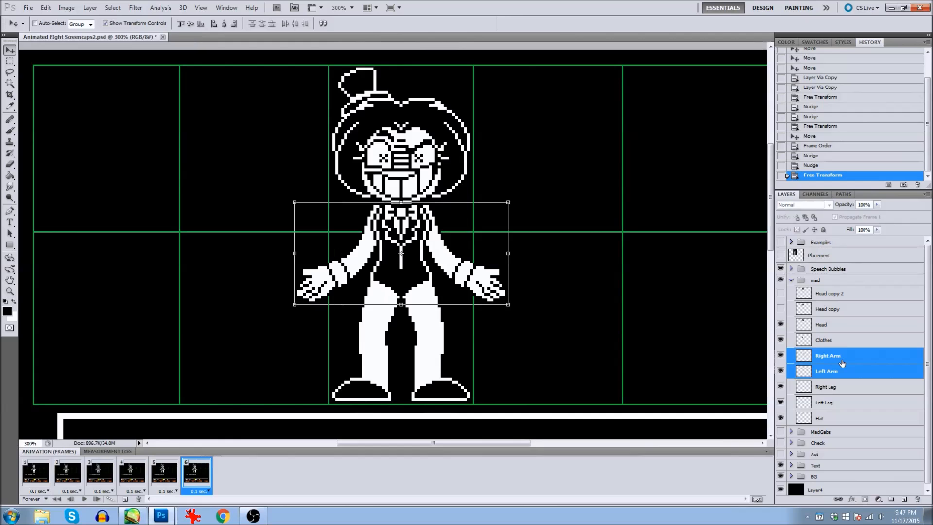
right_click(841, 362)
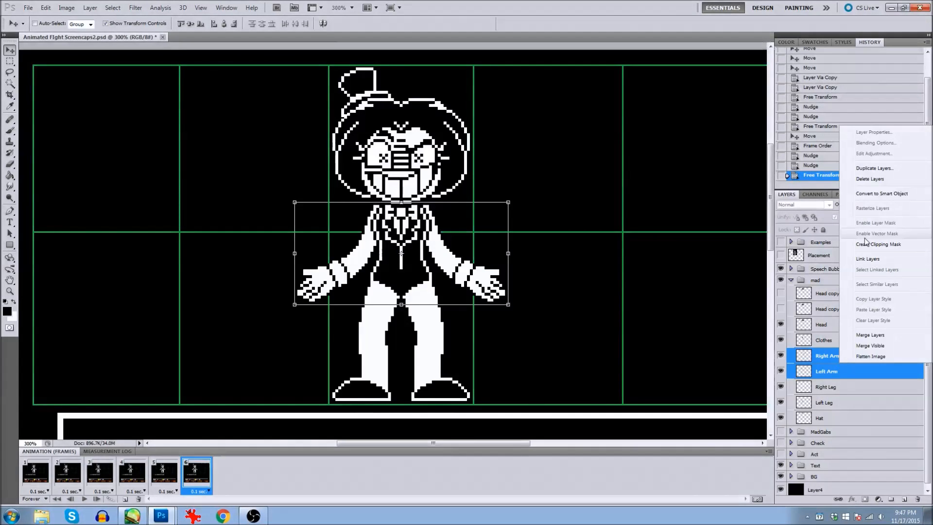
click(864, 168)
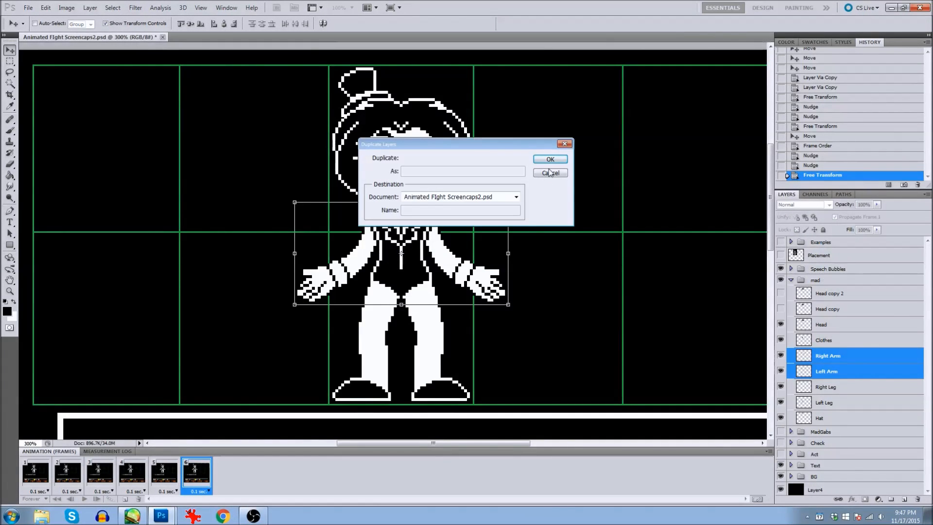
key(Return)
click(799, 371)
click(781, 371)
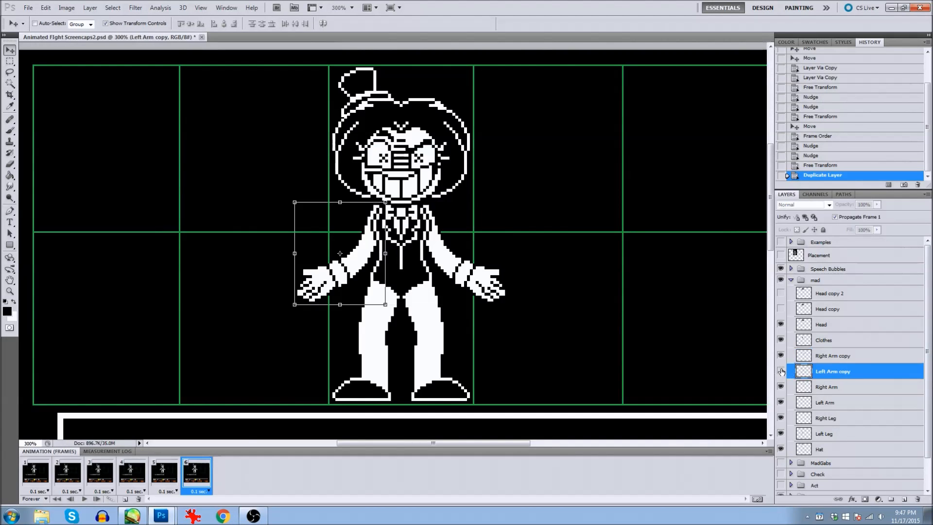
click(34, 476)
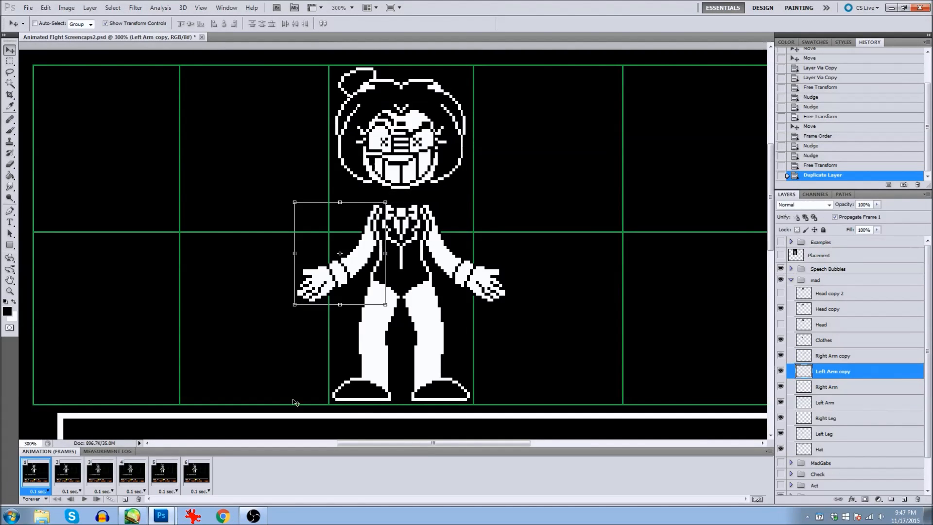
click(781, 371)
click(781, 356)
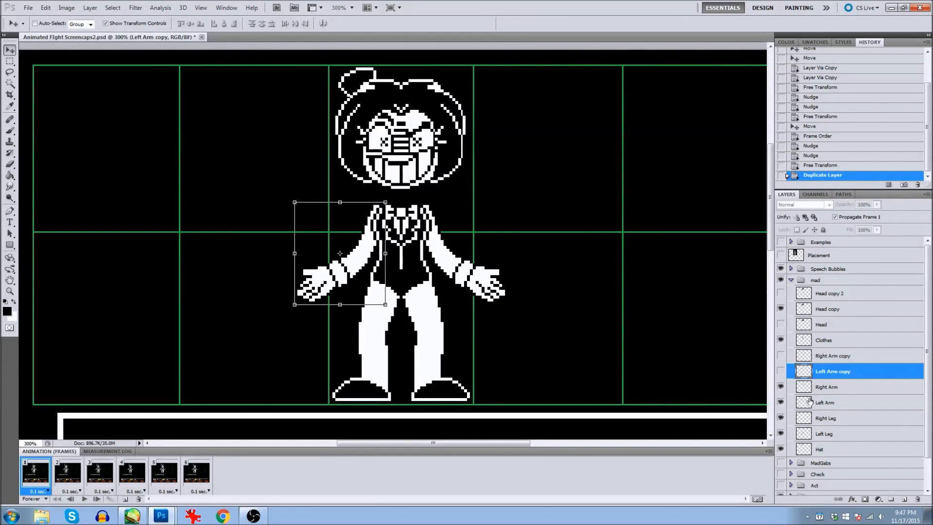
Step: Duplicate the original Right Arm and Left Arm layers a second time and hide the new copies
click(808, 401)
shift+click(826, 387)
right_click(820, 397)
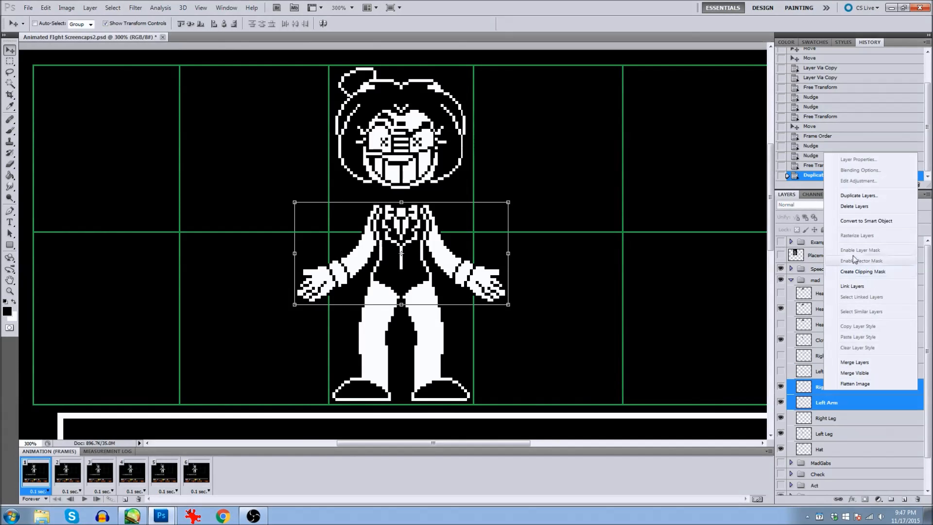
click(858, 195)
click(559, 159)
click(780, 402)
click(782, 388)
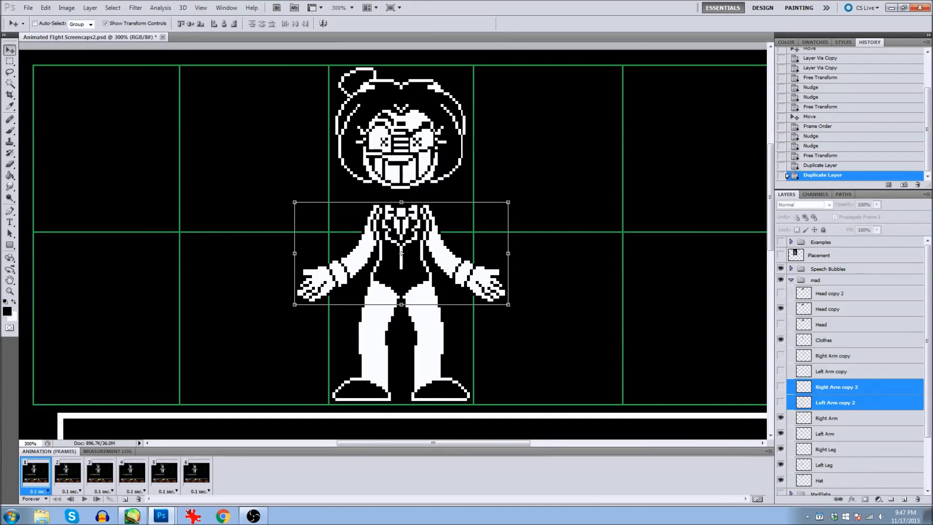
Step: In frame 1, show Right Arm copy 2 and Left Arm copy 2 in place of the original arm layers
click(840, 407)
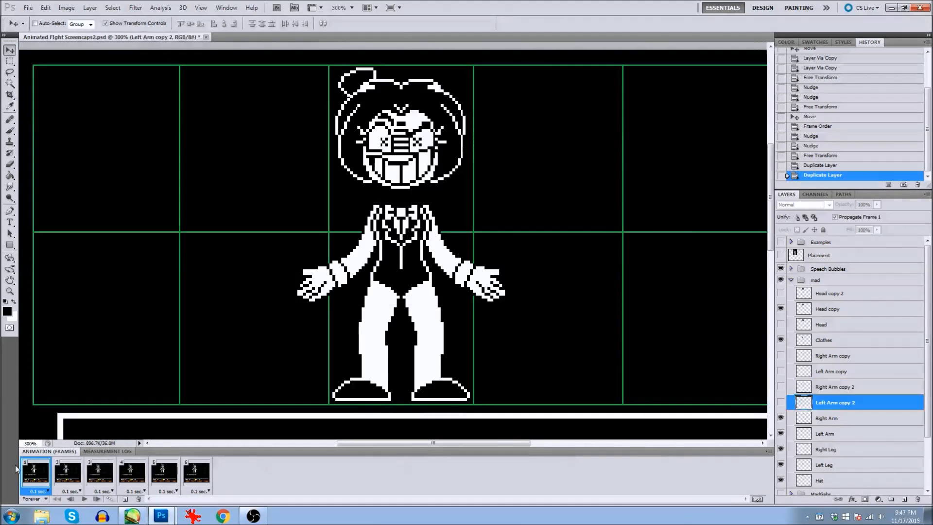
click(69, 475)
click(45, 477)
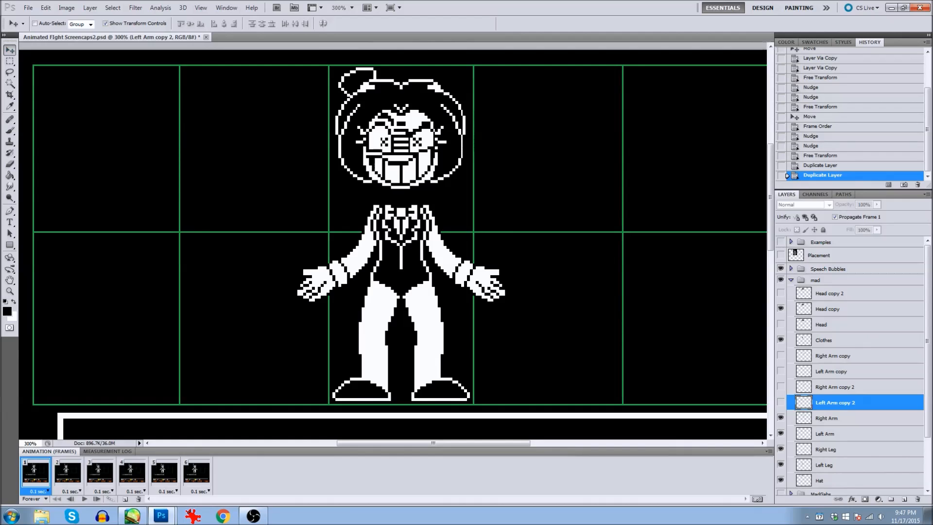
click(780, 403)
click(781, 387)
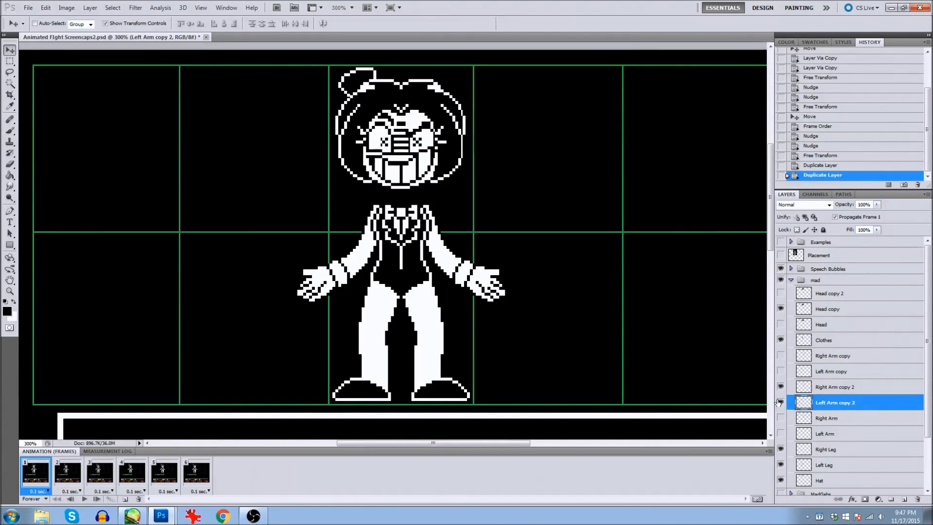
Step: In frame 1, rotate Left Arm copy 2 down toward the body and move it to meet the shoulder
key(ctrl+t)
drag(394, 199, 373, 189)
drag(364, 228, 377, 241)
key(Return)
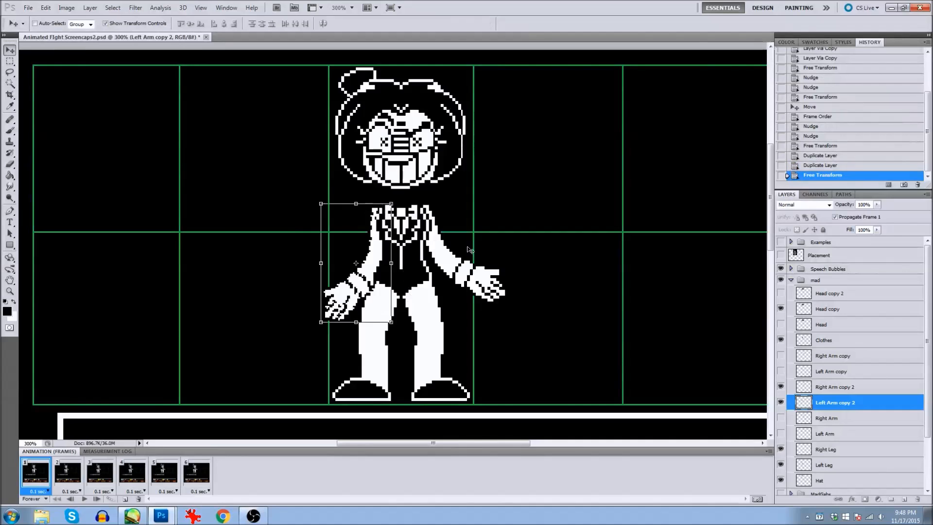
Step: Rotate Right Arm copy 2 in frame 1 by about 18 degrees and move it in to meet the shoulder
key(alt+bracketright)
drag(523, 285, 531, 294)
drag(513, 259, 480, 263)
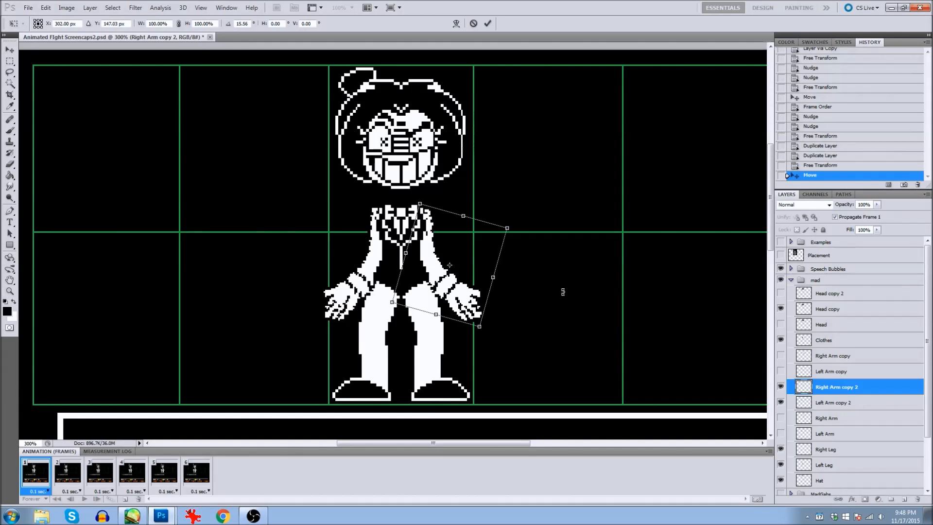
drag(562, 292, 558, 298)
drag(470, 252, 469, 252)
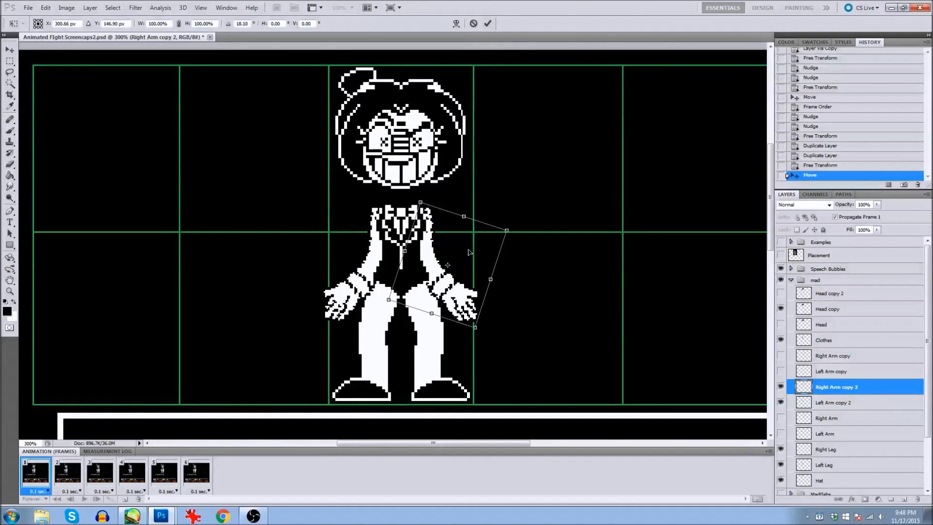
key(Return)
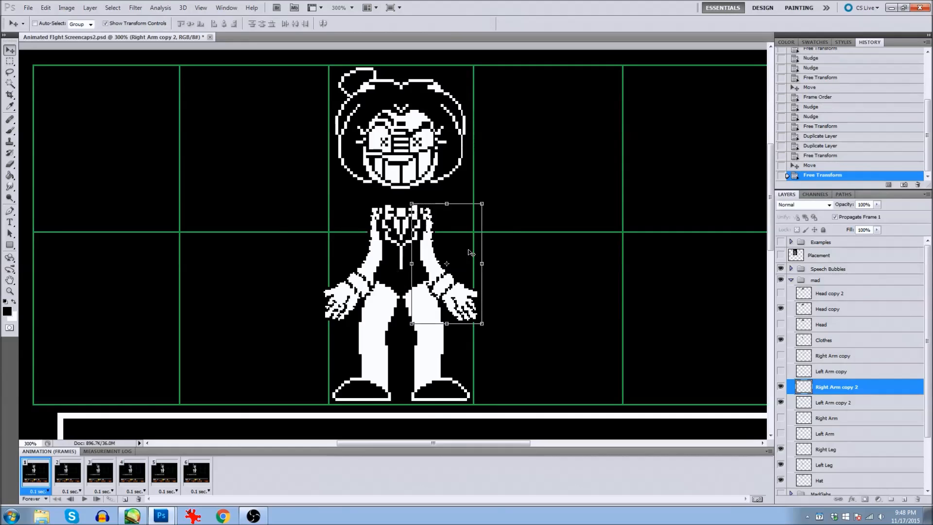
Step: In frame 2, show the original Right Arm and Left Arm layers and hide Right Arm copy 2 and Left Arm copy 2
click(66, 474)
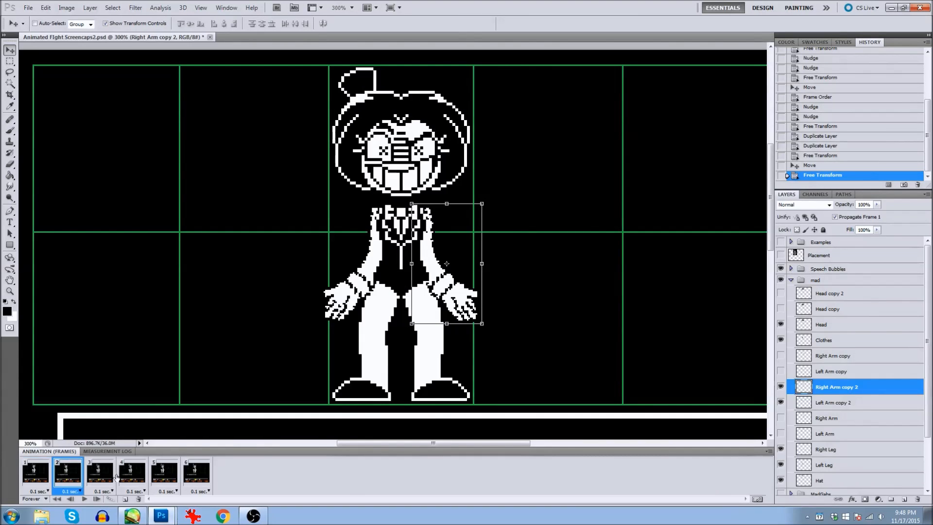
click(780, 418)
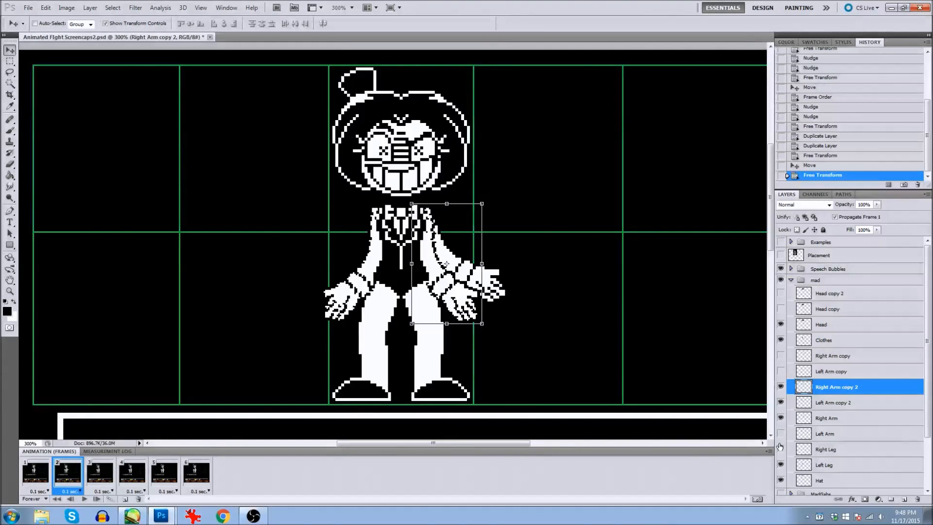
click(780, 447)
click(780, 448)
click(780, 434)
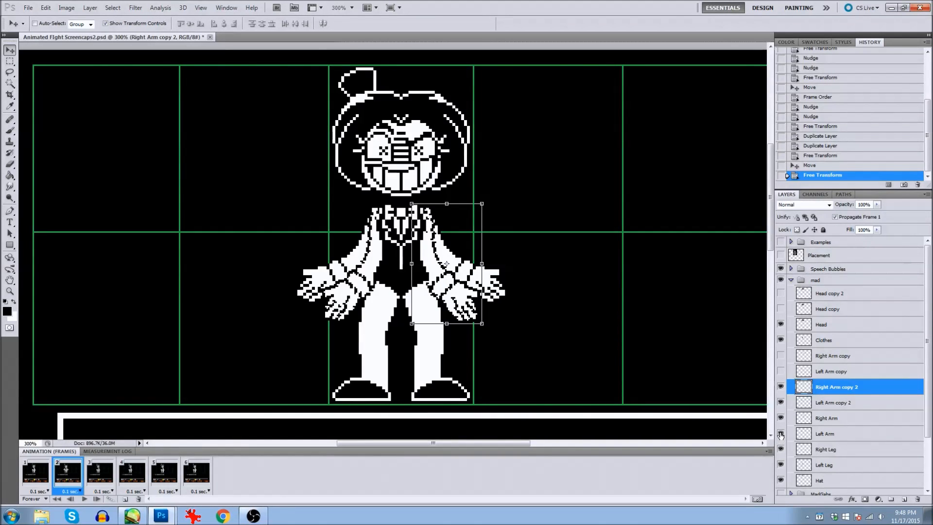
click(781, 403)
click(781, 388)
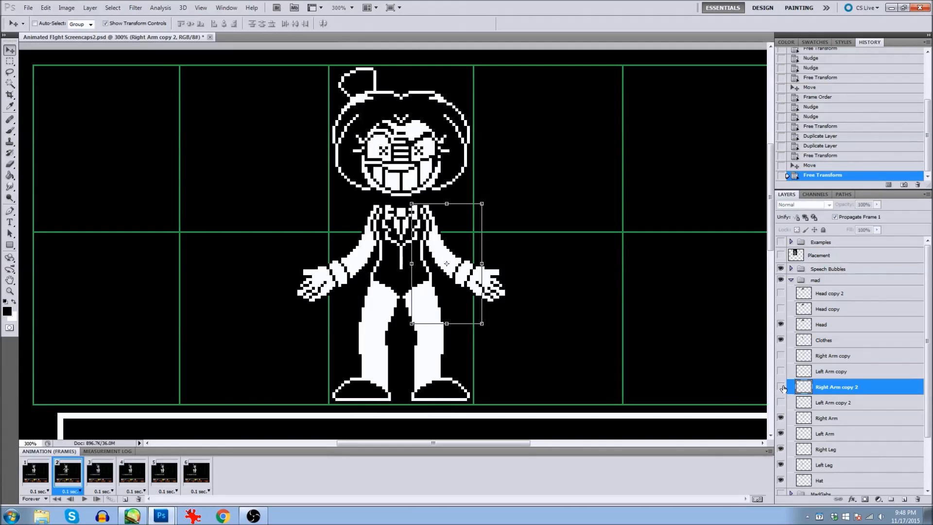
Step: In frame 3, hide Right Arm copy 2 and Left Arm copy 2 and show the original Right Arm and Left Arm layers
click(106, 472)
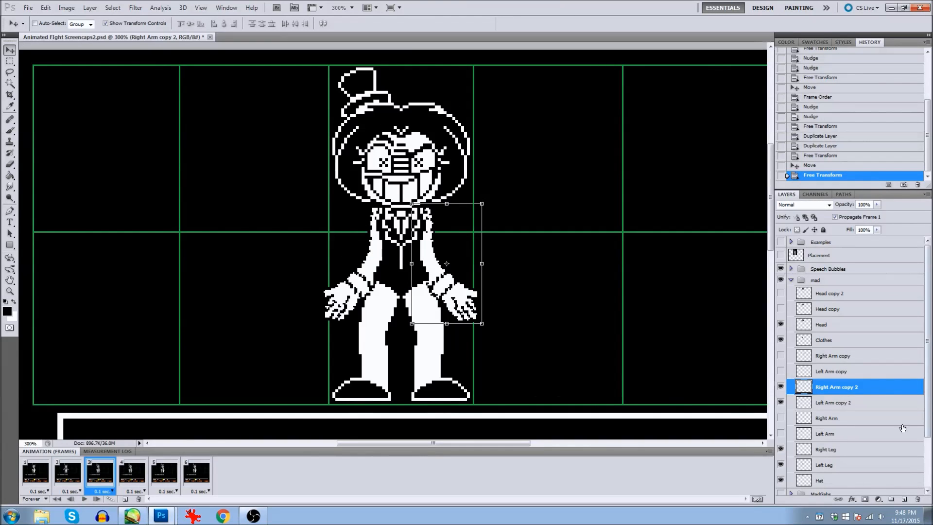
click(778, 402)
click(780, 387)
click(781, 418)
click(780, 433)
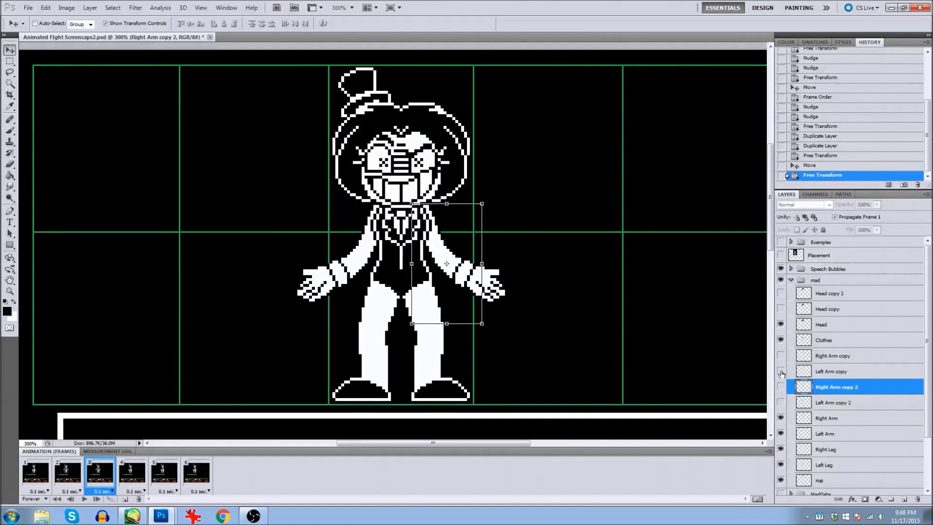
Step: In frame 4, make Right Arm copy and Left Arm copy the only visible arm layers
click(132, 478)
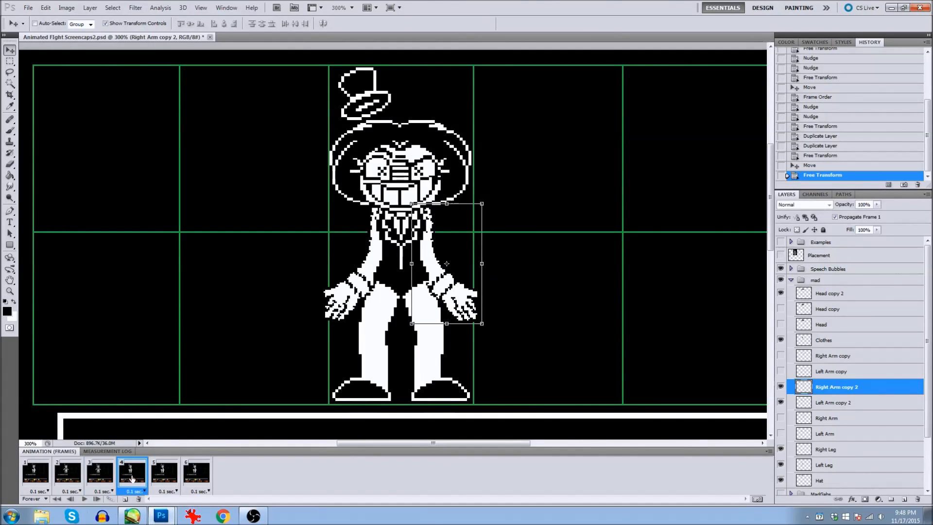
click(780, 418)
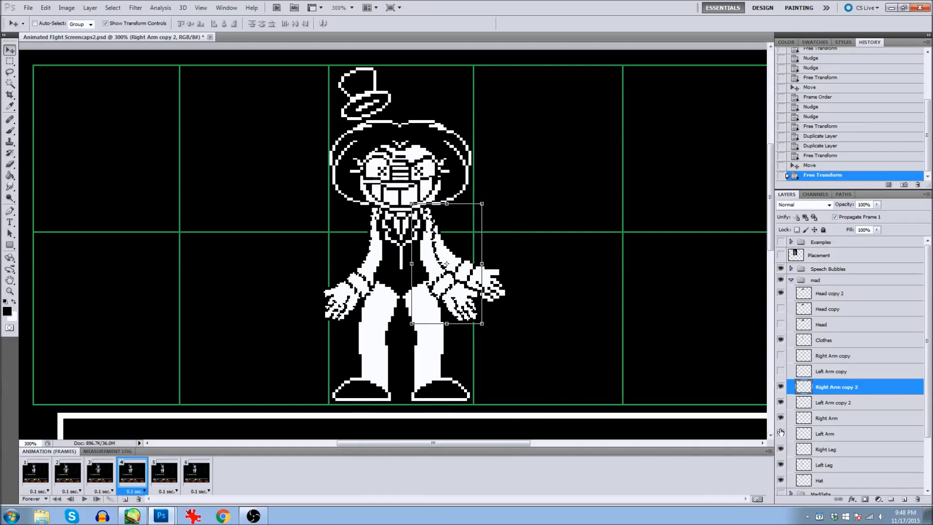
click(780, 433)
click(780, 402)
click(781, 387)
click(780, 418)
click(780, 433)
click(780, 371)
click(780, 356)
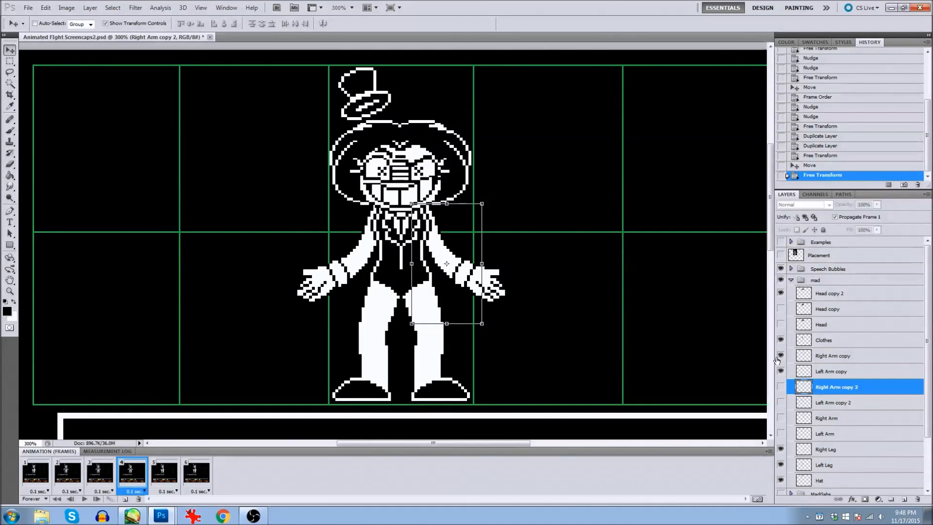
Step: Rotate Left Arm copy in frame 4 by about 25 degrees so the arm rises, and align it with the shoulder
click(829, 373)
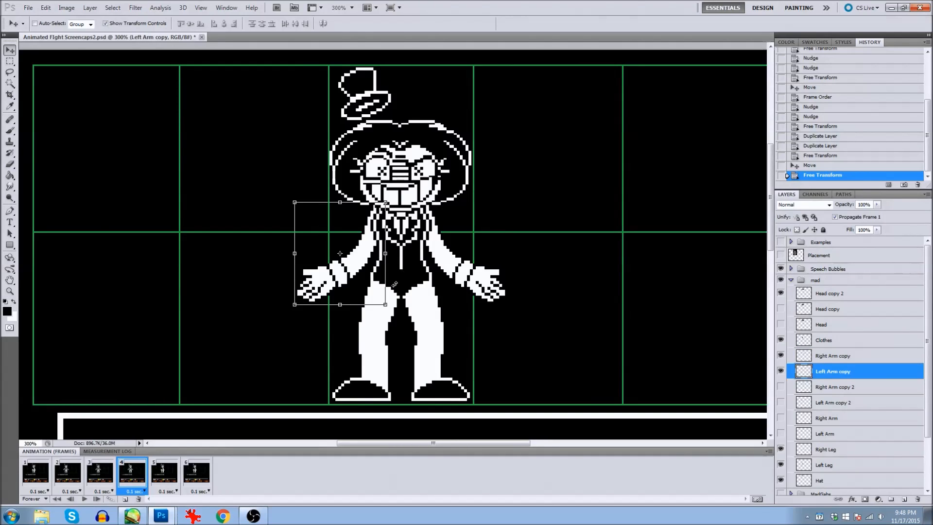
drag(393, 305, 357, 297)
drag(334, 230, 336, 230)
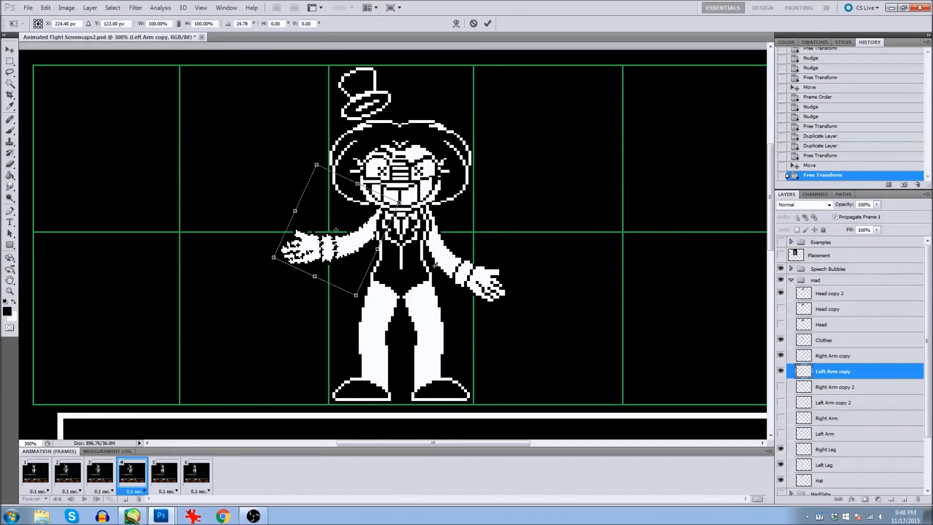
key(Return)
Step: Rotate Right Arm copy in frame 4 by about -23 degrees and move it to meet the shoulder
click(847, 358)
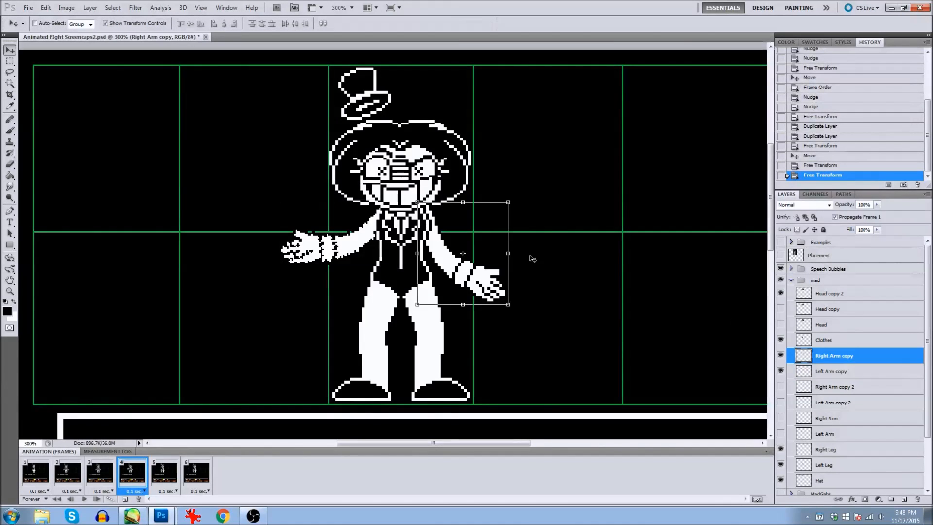
drag(529, 315, 531, 263)
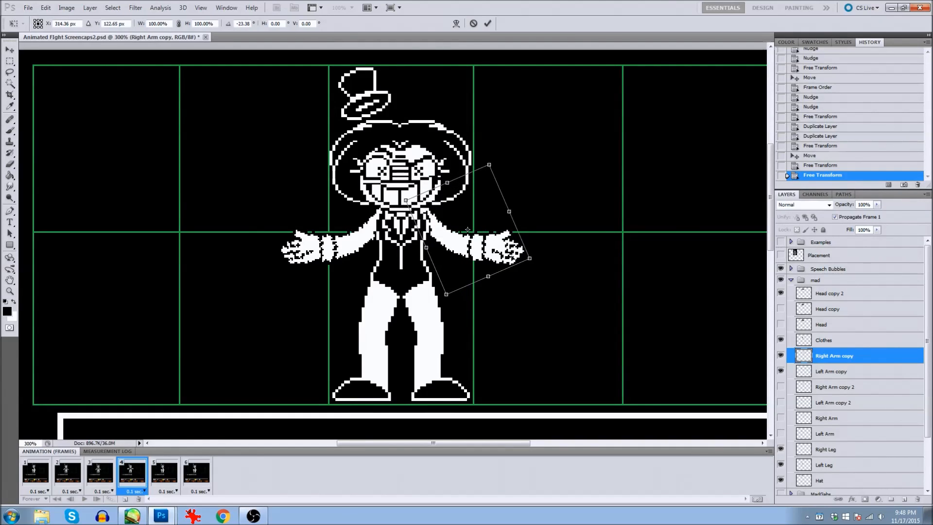
drag(481, 243, 482, 247)
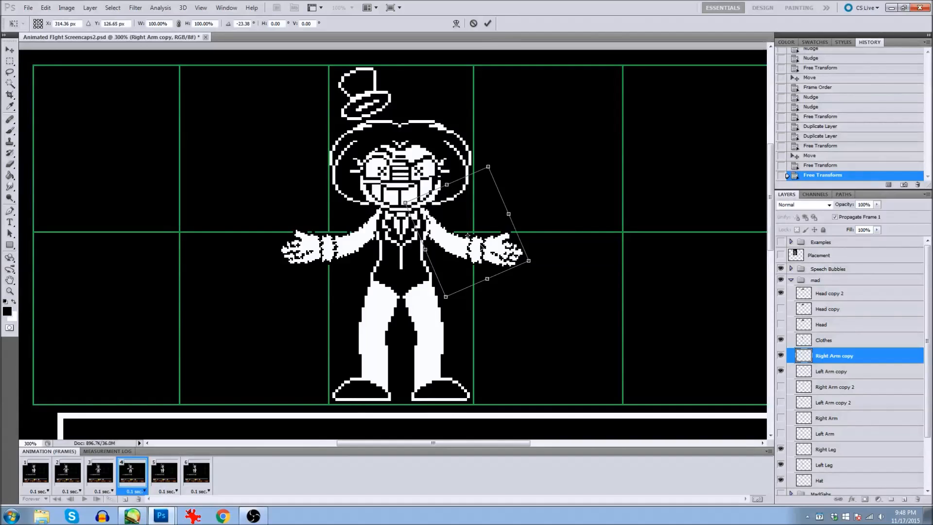
key(Return)
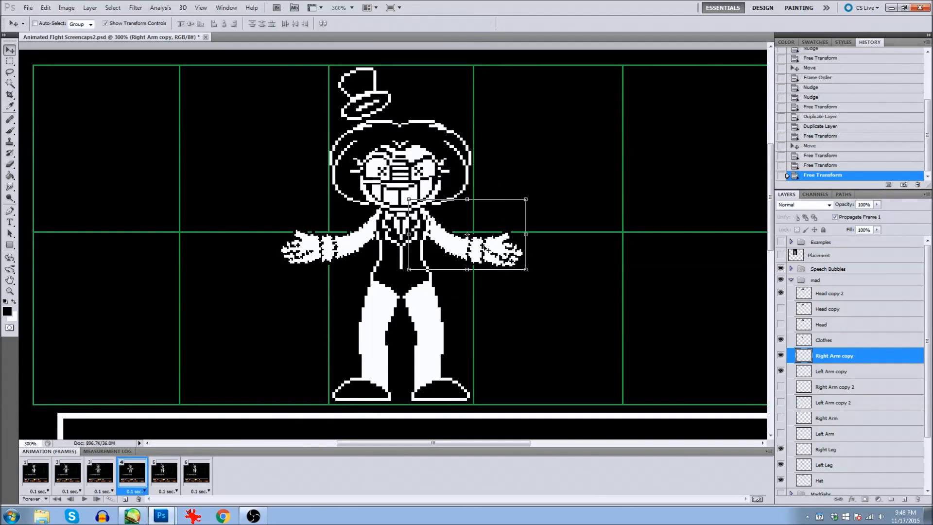
Step: In frame 5, show only the original Right Arm and Left Arm layers as the arms
click(169, 480)
click(780, 401)
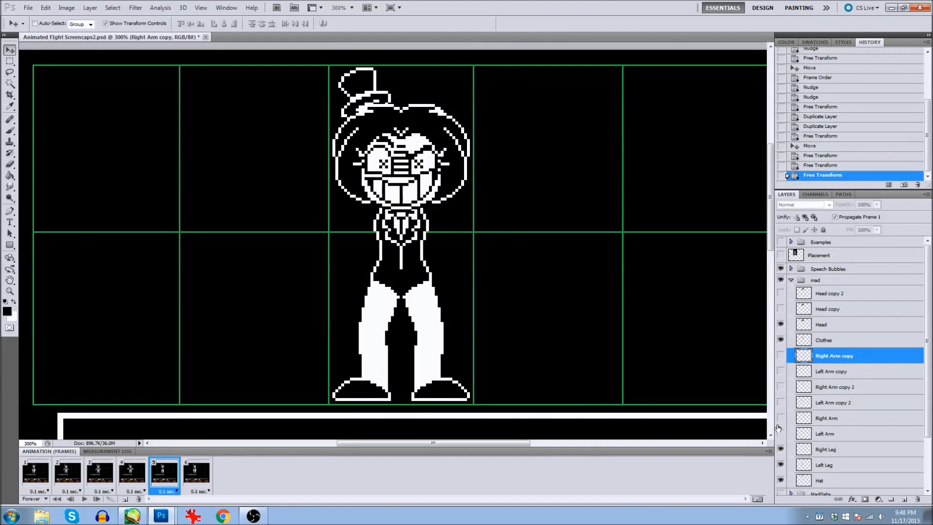
click(781, 432)
click(780, 419)
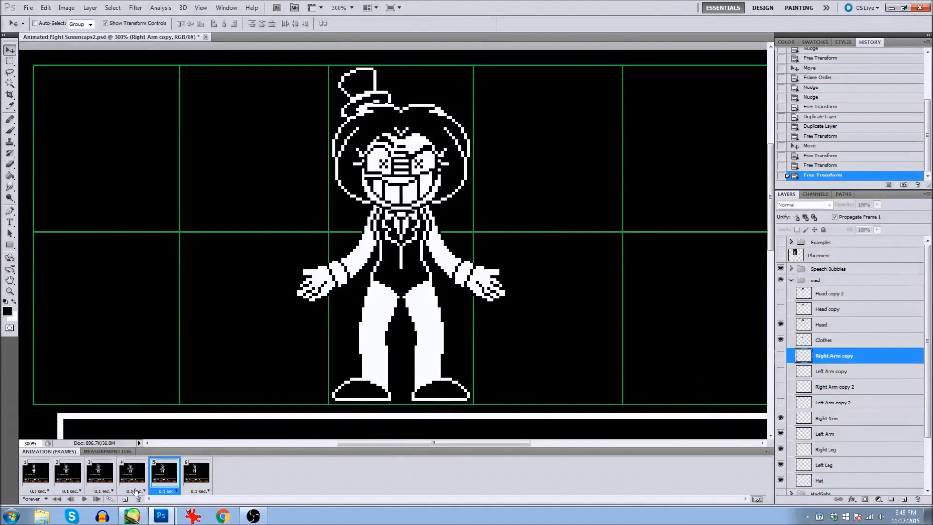
Step: Step between the end frames and play the six-frame animation to check the arm movement
click(200, 481)
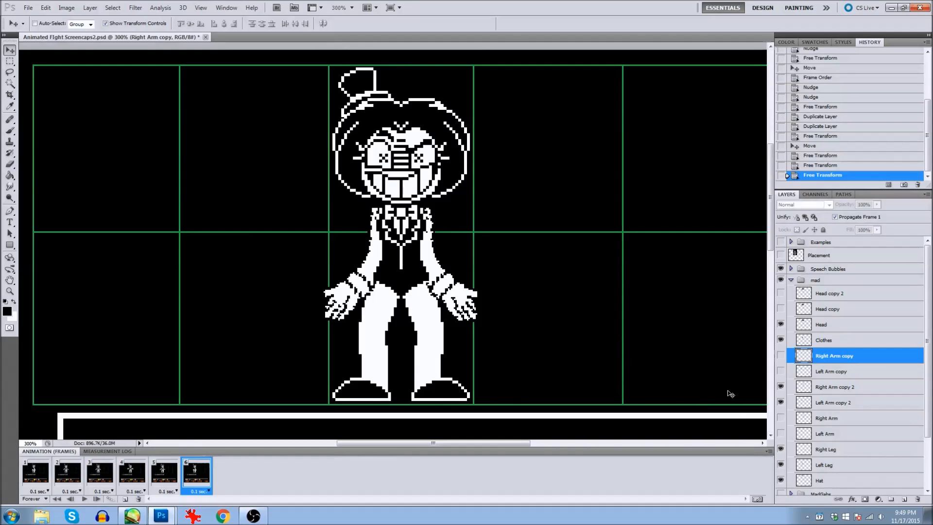
click(27, 480)
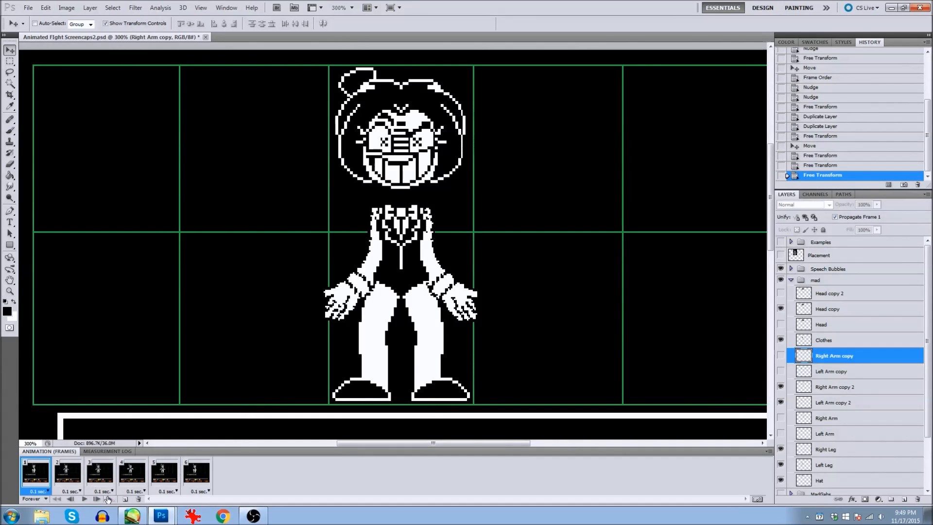
click(87, 499)
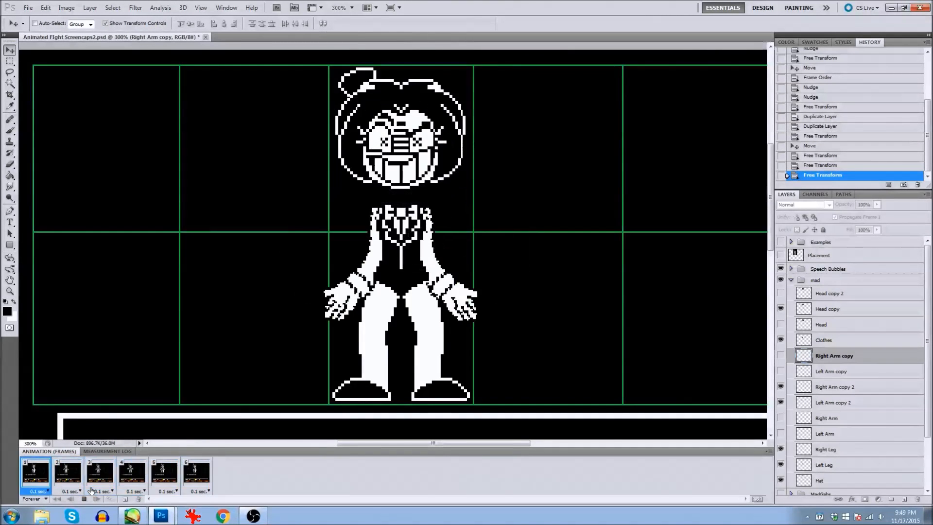
click(85, 499)
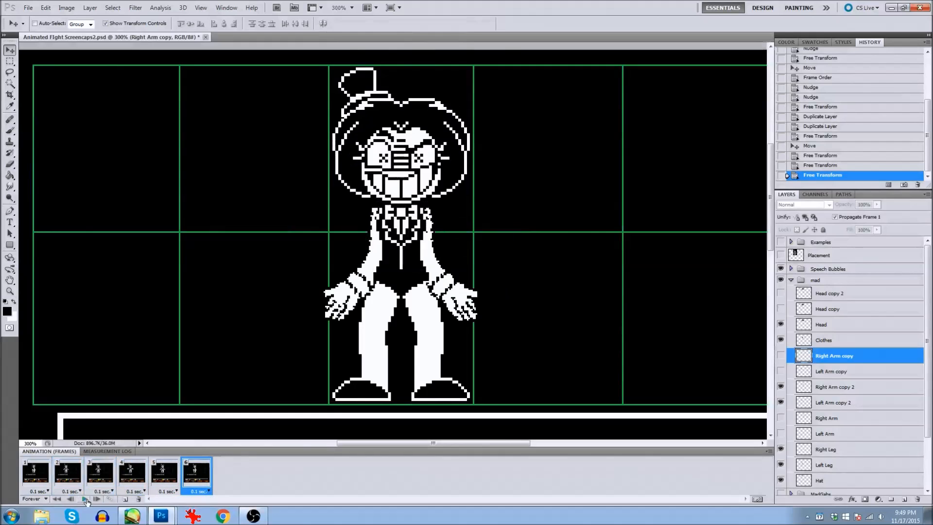
click(37, 481)
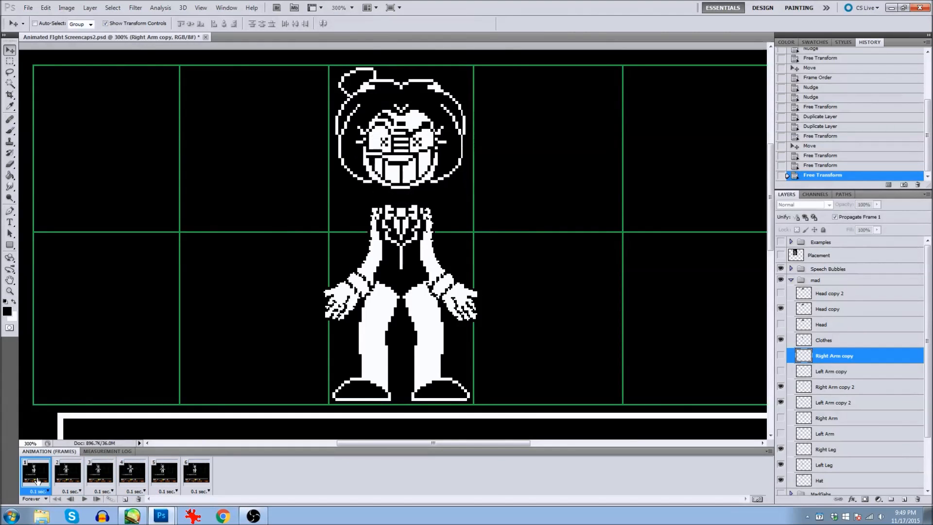
Step: In frame 2, duplicate the original Right Arm and Left Arm layers together
click(59, 477)
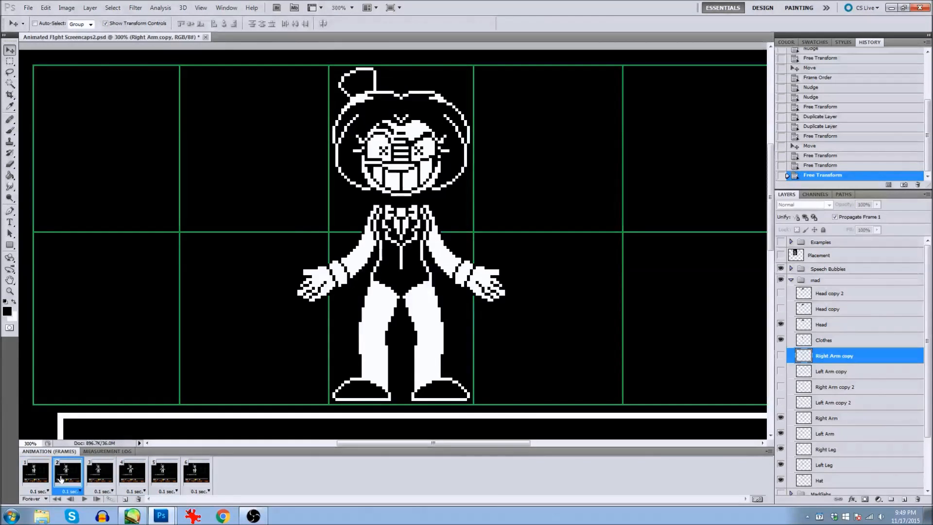
click(820, 420)
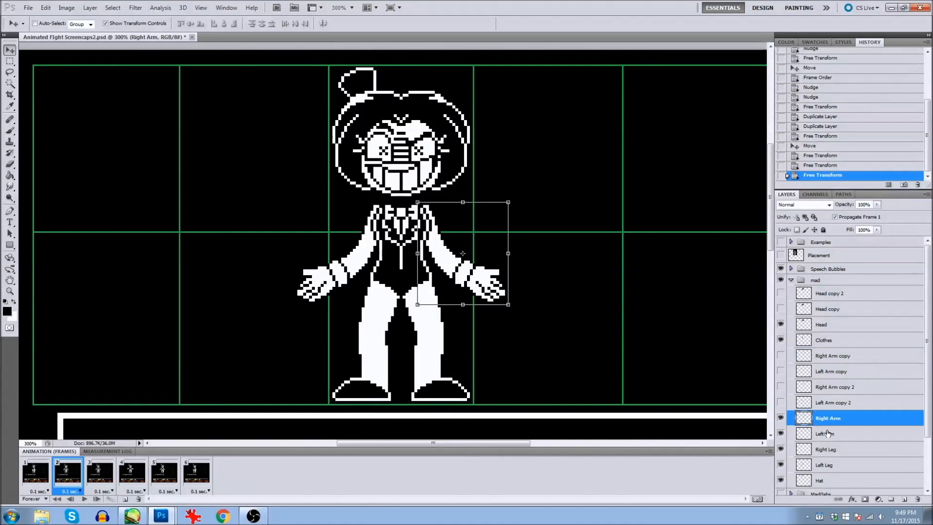
ctrl+click(845, 435)
right_click(844, 434)
click(867, 112)
click(549, 159)
Step: Using Left Arm copy 2 as a visible reference, rotate Left Arm copy 3 slightly downward and move it to meet the shoulder in frame 2
click(834, 434)
click(780, 403)
drag(292, 309, 302, 316)
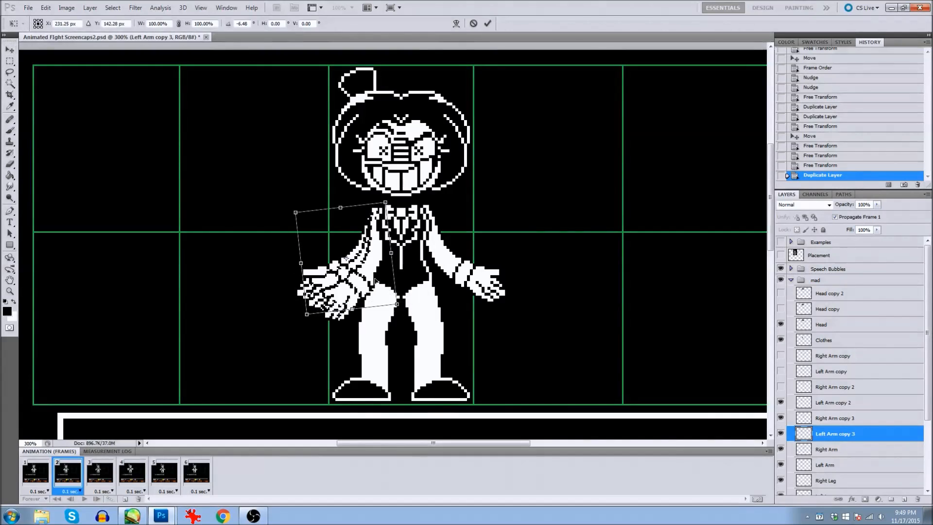
drag(340, 272, 347, 277)
key(Return)
Step: Using Right Arm copy 2 as a visible reference, move and rotate Right Arm copy 3 slightly downward to match the other arm in frame 2
click(835, 419)
click(780, 387)
drag(459, 272, 453, 278)
drag(513, 316, 502, 324)
key(Return)
Step: In frame 2, hide the original Right Arm and Left Arm layers and toggle the copy 2 arms
drag(780, 465, 780, 387)
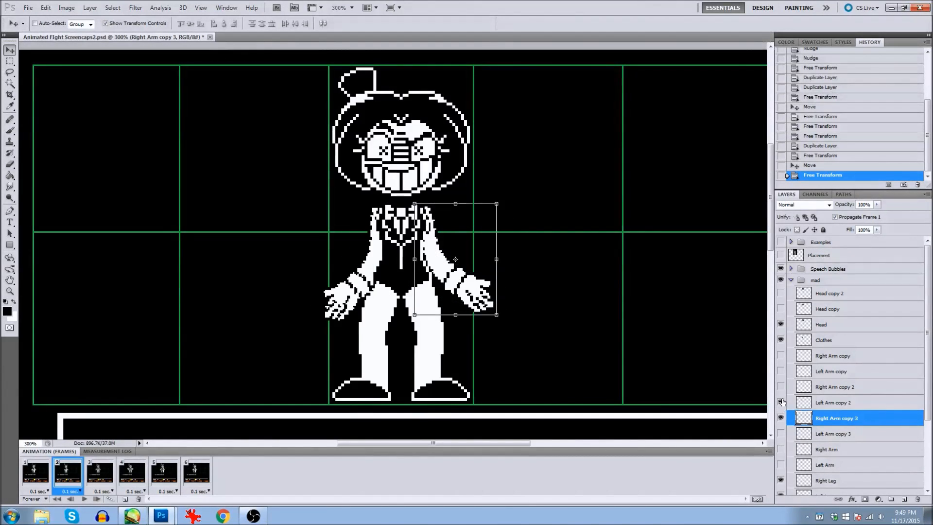
click(781, 402)
click(781, 387)
Step: In frame 1, show Right Arm copy 3 and Left Arm copy 3 as the arms and nudge Right Arm copy 3 slightly
click(36, 473)
drag(780, 465, 781, 387)
click(780, 434)
click(781, 418)
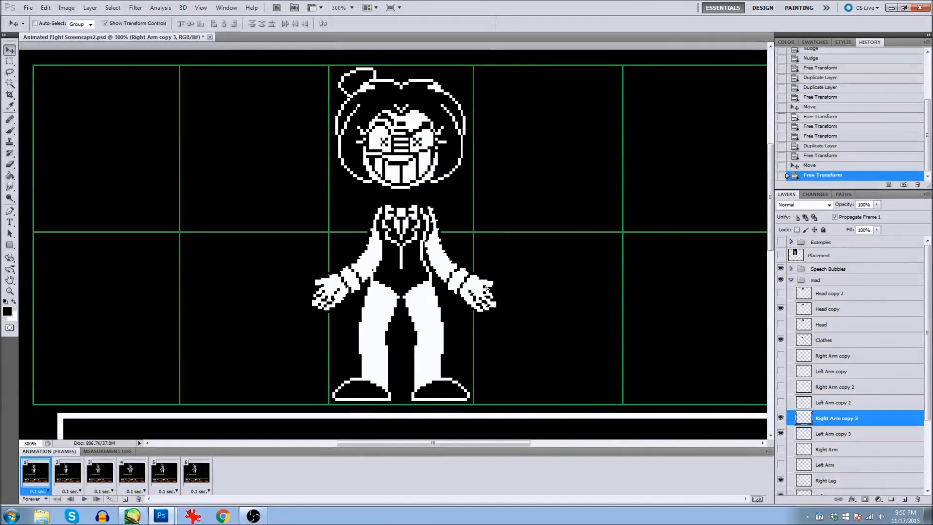
drag(589, 243, 592, 247)
Step: In frame 2, leave Right Arm copy 3 and Left Arm copy 3 as the only visible arms and adjust the right arm's position
click(68, 473)
drag(781, 419, 781, 433)
click(782, 403)
click(781, 403)
click(834, 387)
drag(553, 339, 547, 333)
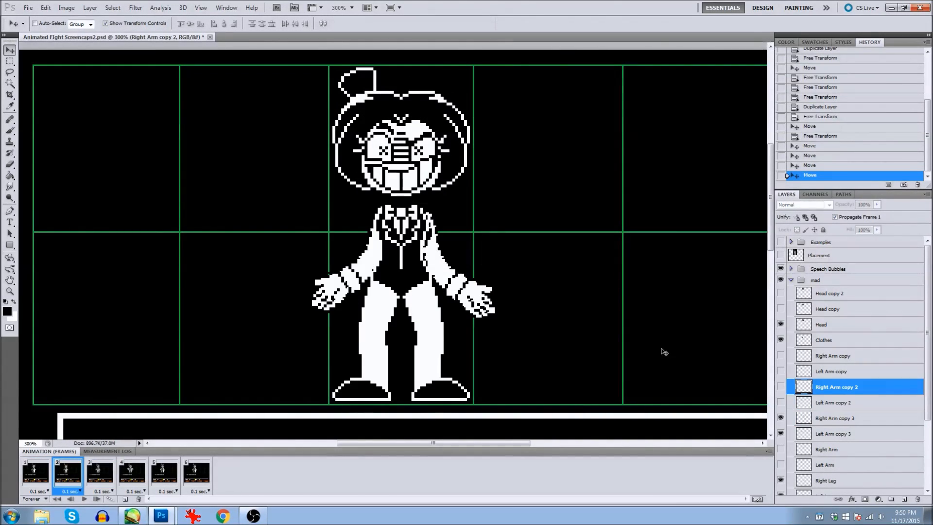
Step: Compare the arm poses in frames 1 and 2, and keep Right Arm copy 2 and Left Arm copy 2 hidden in frame 3
click(835, 419)
click(36, 473)
click(68, 472)
click(781, 403)
click(781, 402)
click(100, 473)
drag(781, 388, 781, 403)
Step: In frame 4, duplicate the original Right Arm and Left Arm layers together
click(138, 475)
click(825, 450)
shift+click(826, 465)
right_click(826, 453)
click(848, 237)
key(Return)
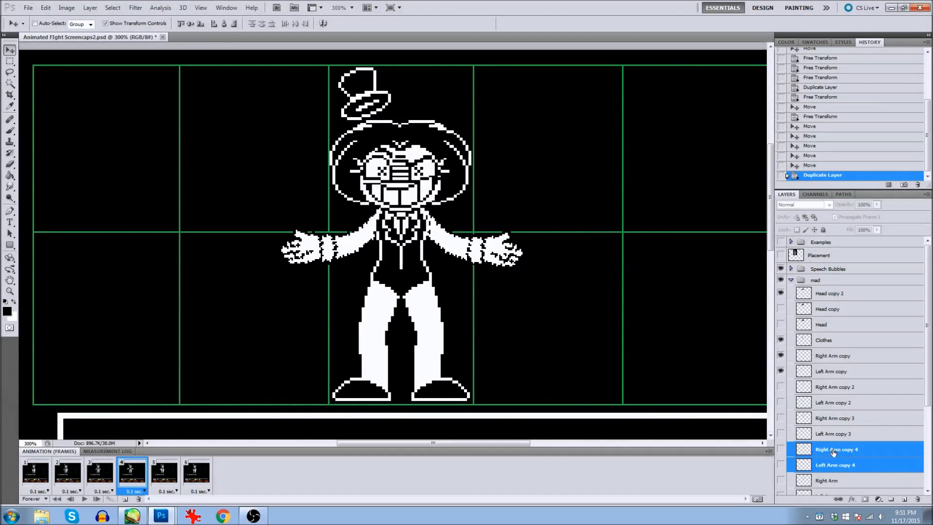
Step: Show the copy 4 arm layers in frame 4, then raise Left Arm copy 4 slightly and align it with the shoulder
drag(781, 449, 781, 465)
click(834, 465)
drag(352, 265, 356, 258)
key(Return)
Step: Rotate Right Arm copy 4 slightly upward and move it to meet the shoulder
click(836, 449)
drag(515, 316, 527, 302)
drag(461, 267, 461, 257)
key(Return)
Step: Leave only the copy 4 arms visible in frame 4 and hide the original Right Arm and Left Arm in frame 5
click(36, 473)
drag(781, 355, 780, 371)
click(132, 474)
click(165, 476)
click(781, 480)
scroll(797, 437, down, 2)
click(781, 473)
Step: Review the frames and swap frame 6's Right Arm copy 2 and Left Arm copy 2 for the original Right Arm and Left Arm
click(197, 473)
click(100, 474)
click(132, 473)
click(196, 473)
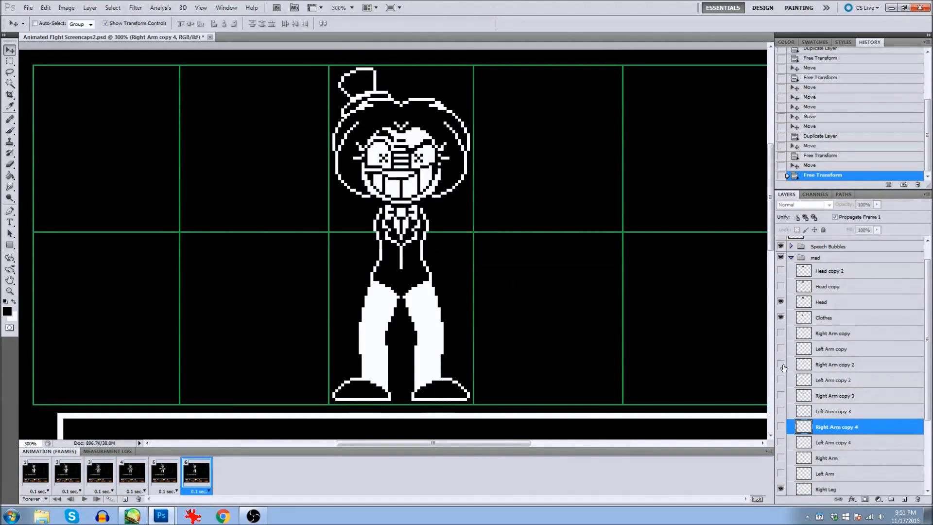
drag(781, 426, 781, 442)
click(832, 442)
click(37, 474)
click(68, 474)
click(132, 475)
click(196, 474)
click(826, 473)
Step: Play the animation to check the reworked arm poses
click(84, 499)
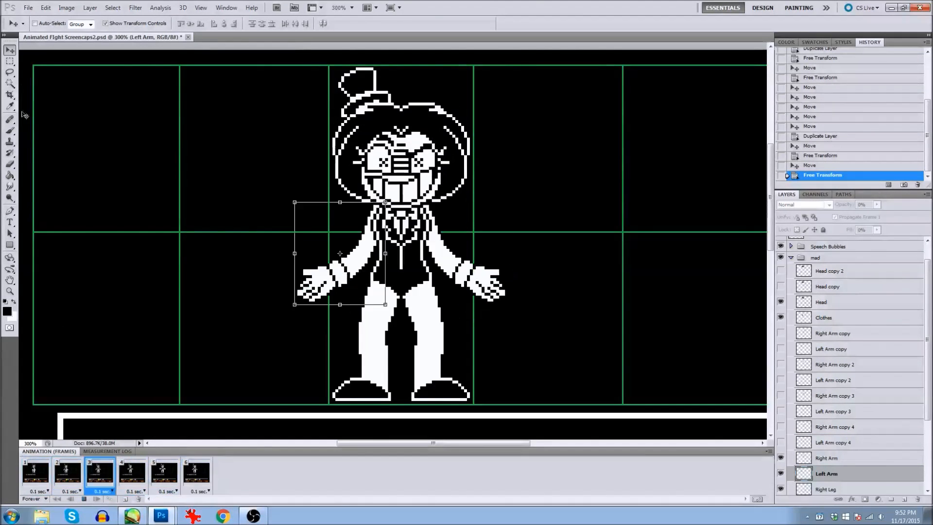
click(10, 62)
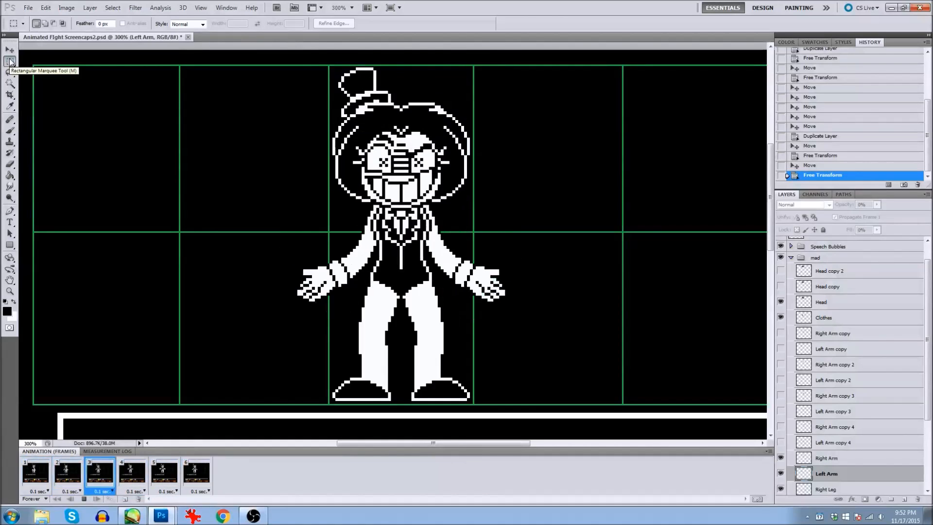
Step: Select all six animation frames and duplicate them
click(193, 477)
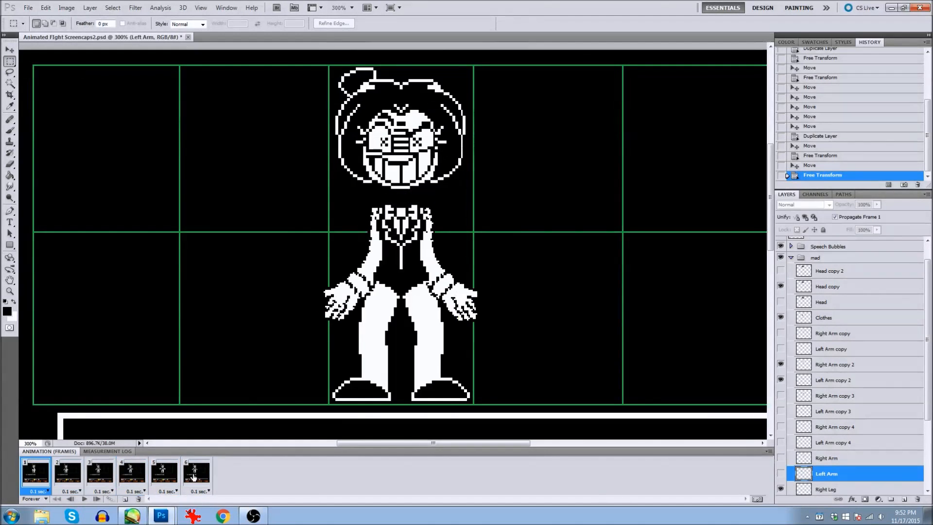
shift+click(193, 477)
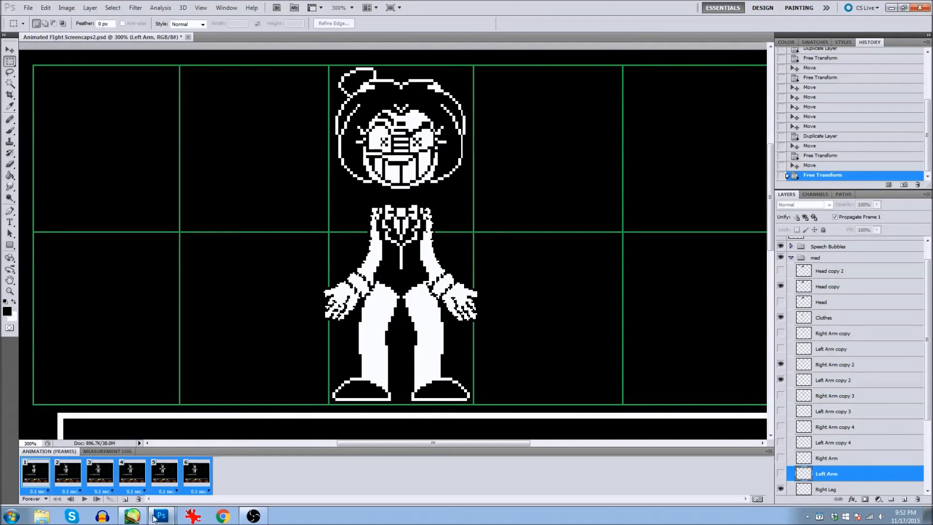
click(125, 499)
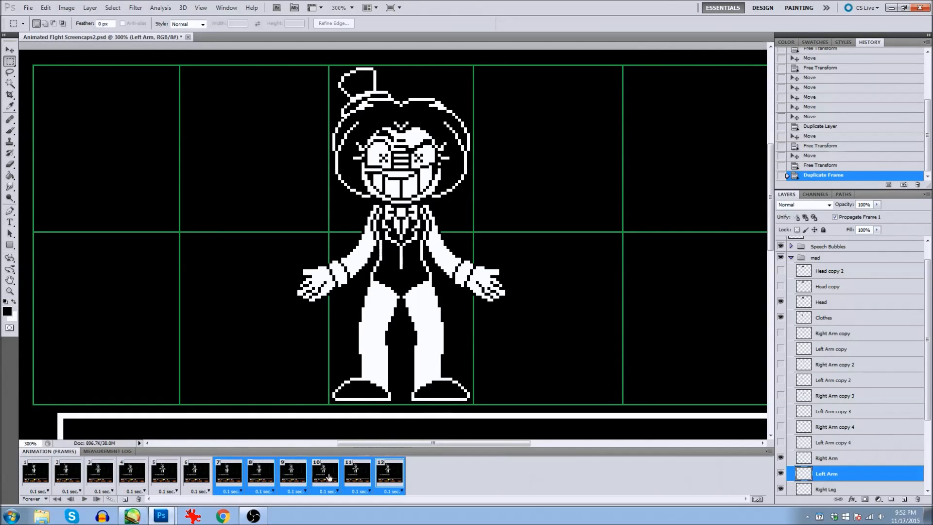
Step: Set the animation's looping to Once, play it from frame 1 and return to frame 1
click(43, 475)
click(45, 498)
click(48, 451)
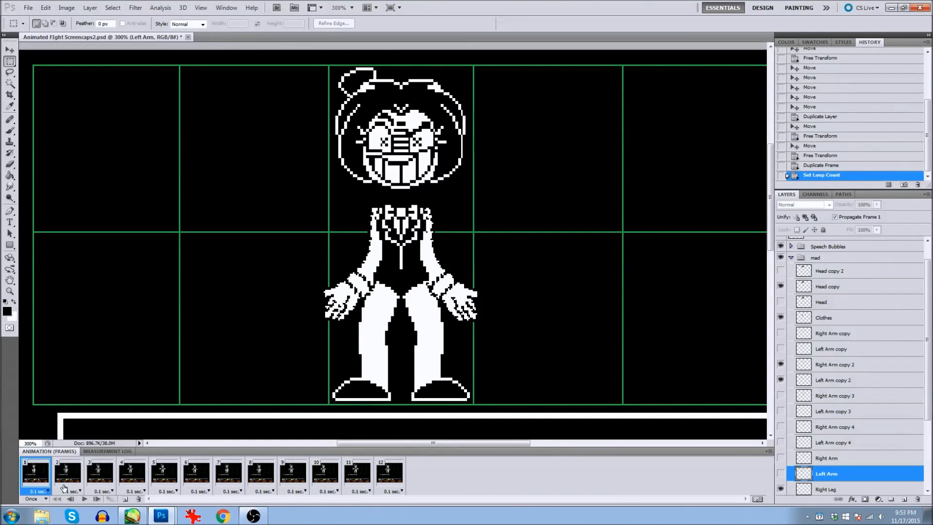
click(84, 499)
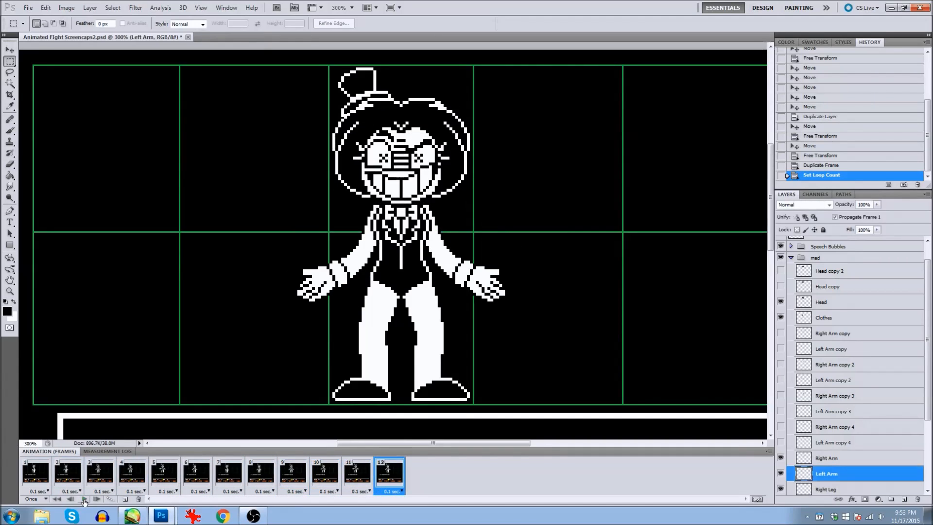
click(43, 486)
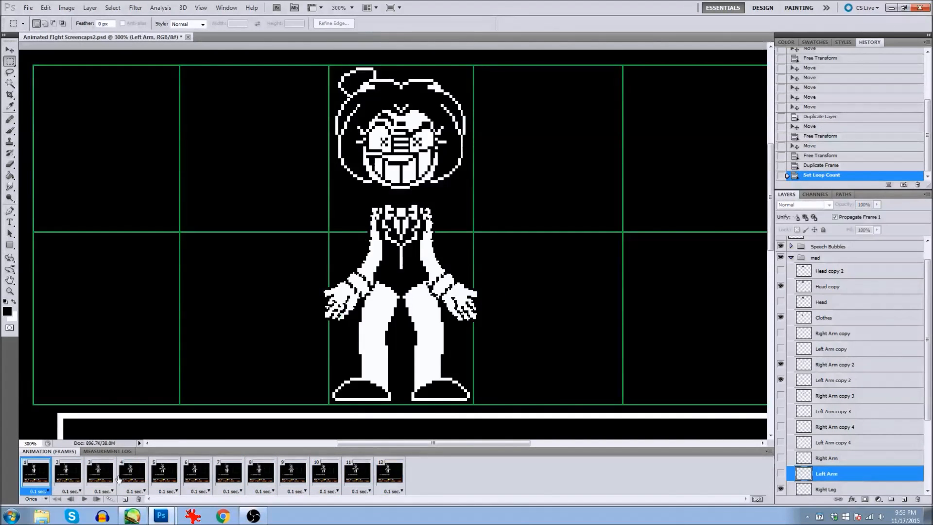
Step: In frame 1, duplicate the Right Leg layer and transform the copy into a slightly raised, outward-leaning leg
scroll(820, 452, down, 3)
click(825, 426)
key(v)
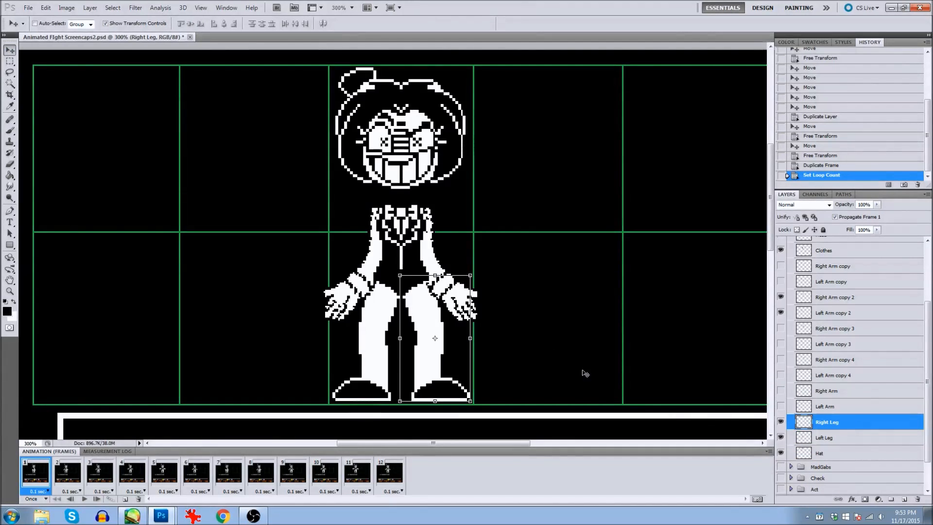
key(ctrl+j)
key(ctrl+shift+t)
Step: In frame 2, make a second Right Leg copy, scale it to about 73% height and skew it about 4.9 degrees horizontally
click(67, 474)
click(823, 440)
key(ctrl+j)
drag(434, 401, 442, 366)
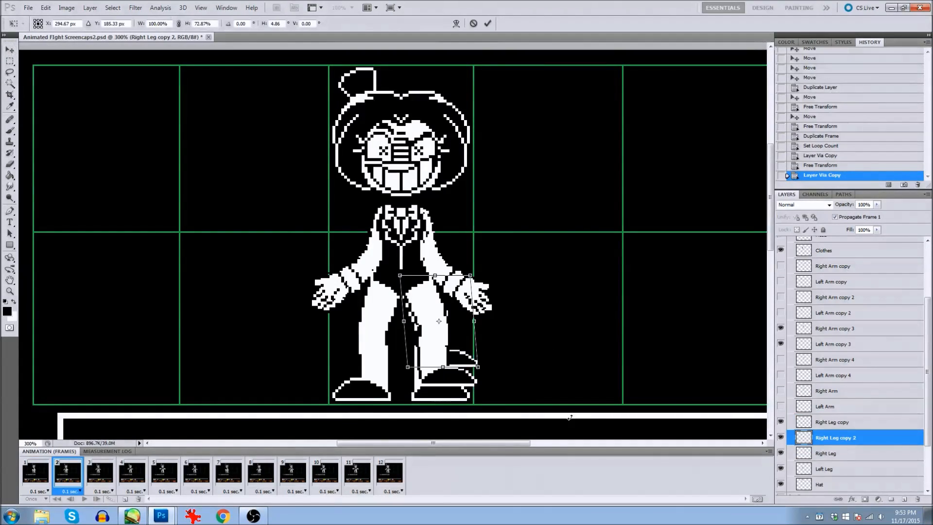
key(Return)
Step: Duplicate the Left Leg layer twice and shorten and skew the copies outward to mirror the two right leg copies
click(846, 467)
key(ctrl+j)
drag(368, 401, 359, 369)
key(Return)
click(855, 487)
key(ctrl+j)
key(Return)
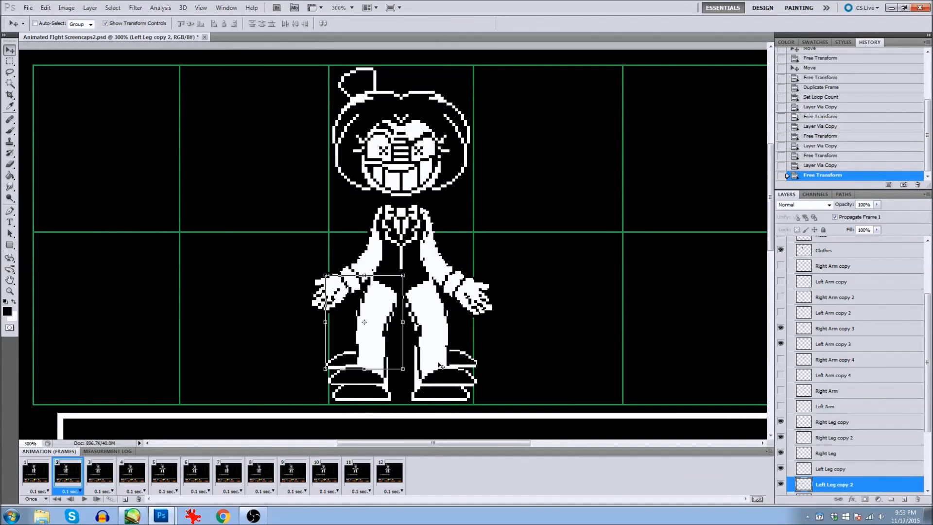
Step: In frame 1, hide all four leg copies so only the original Right Leg and Left Leg show
click(34, 473)
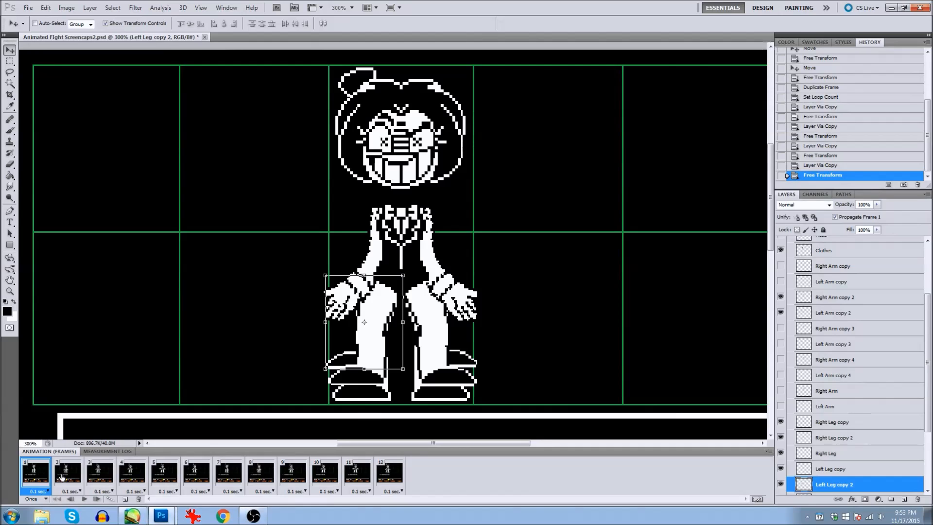
scroll(798, 449, down, 2)
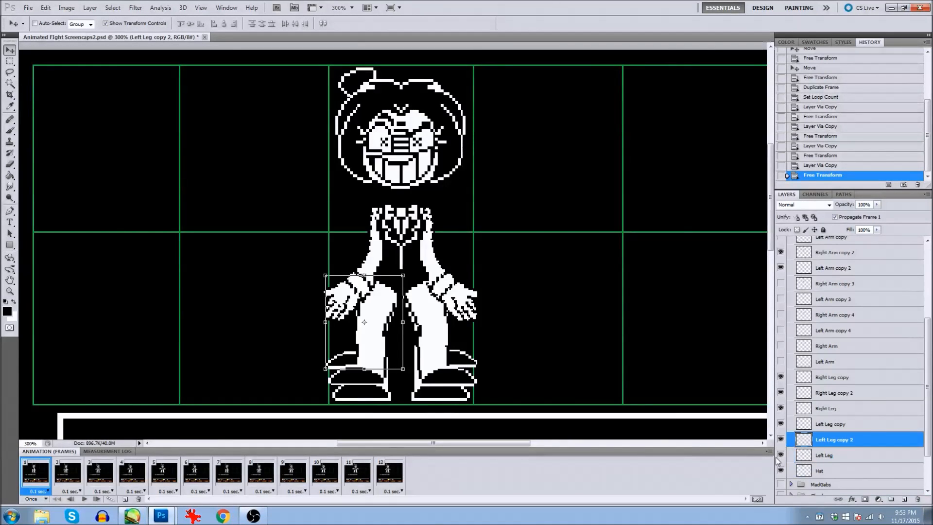
click(780, 439)
click(780, 424)
click(781, 393)
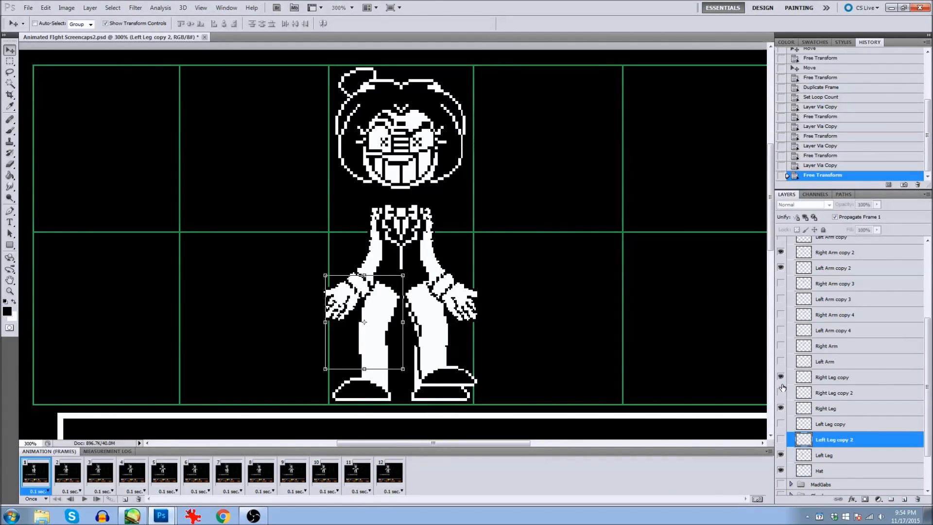
click(780, 377)
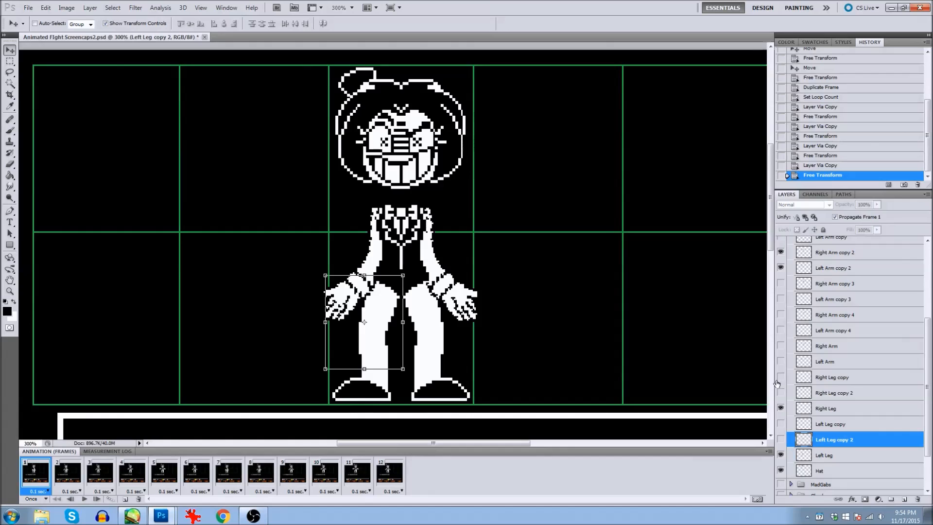
Step: In frame 2, hide Right Leg, try Right Leg copy 2 in its place, and settle on Right Leg copy
click(57, 477)
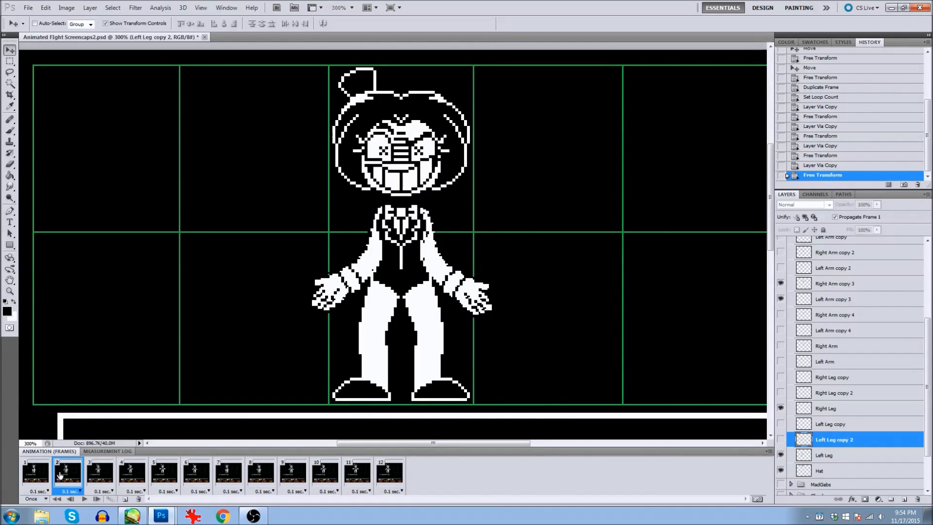
click(780, 408)
click(780, 392)
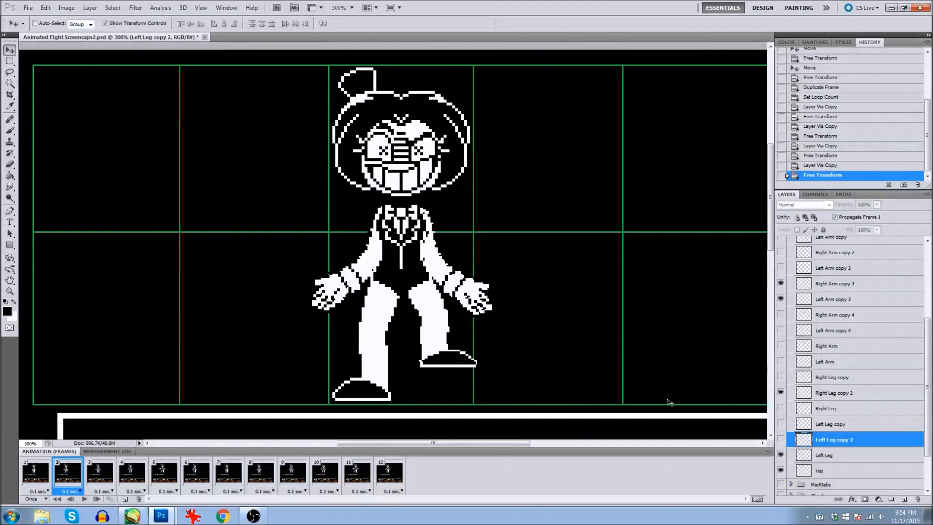
click(780, 393)
click(780, 377)
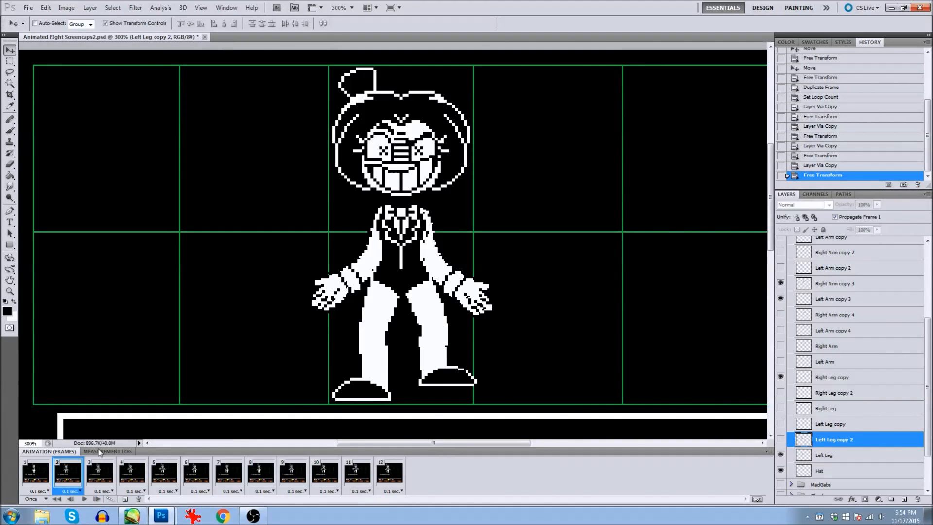
Step: In frame 3, hide Right Leg and show Right Leg copy 2 for the highest leg lift
click(96, 475)
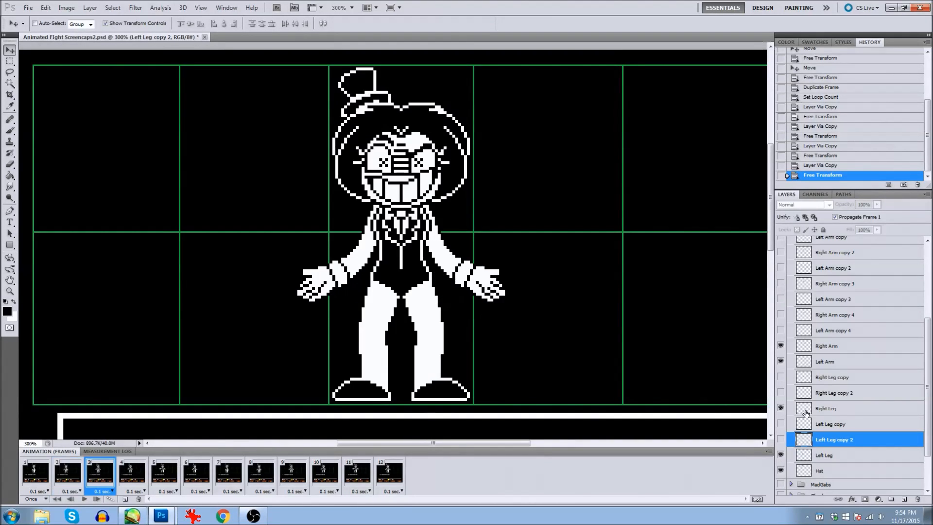
click(780, 408)
click(781, 393)
Step: Duplicate the Clothes layer and show Clothes copy in place of Clothes in frame 4
click(139, 481)
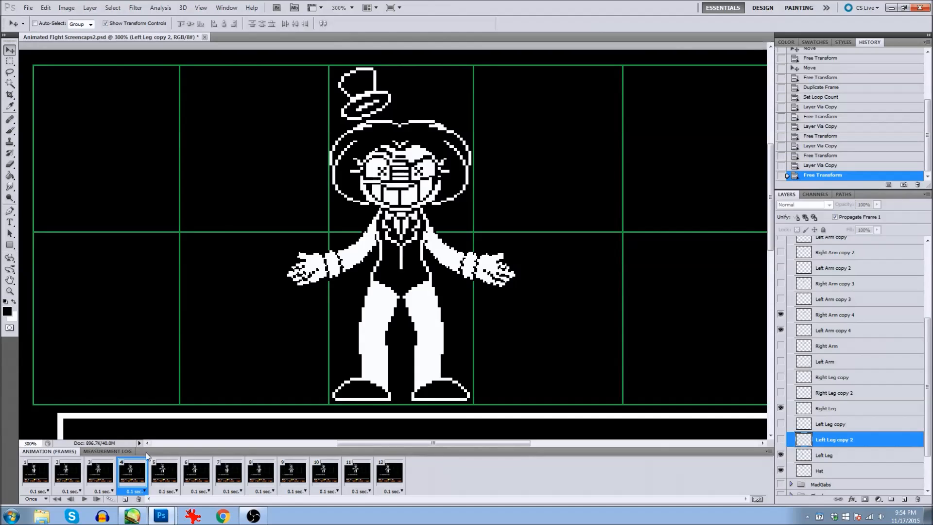
drag(927, 372, 927, 325)
click(845, 293)
key(ctrl+j)
click(104, 481)
click(132, 472)
key(ctrl+t)
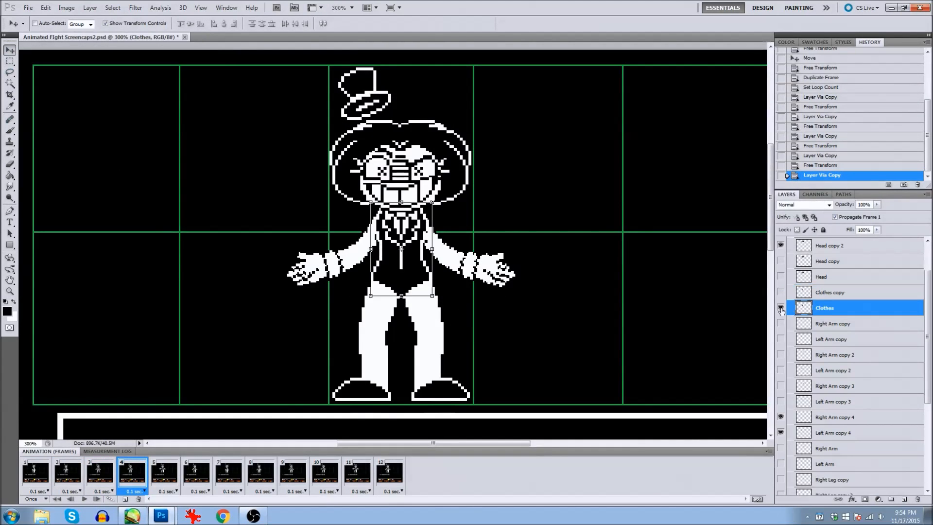
key(Return)
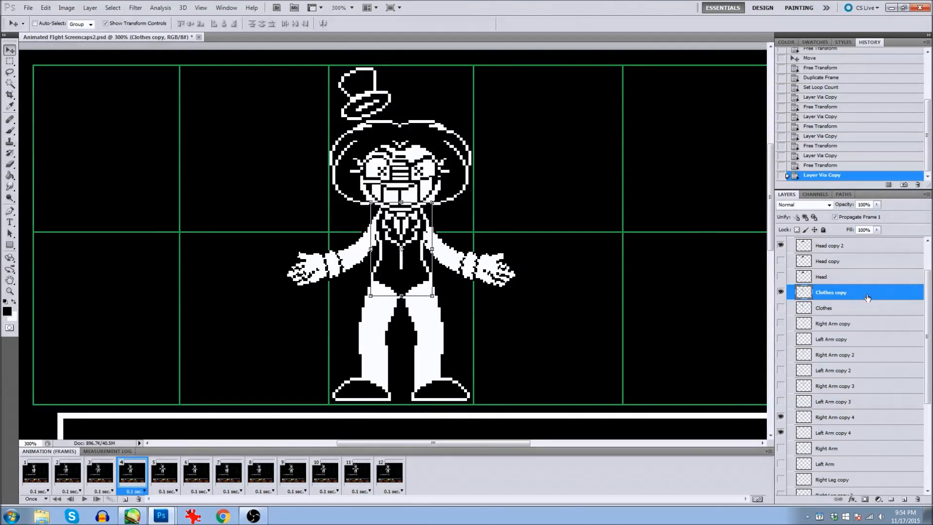
Step: Delete the Clothes copy layer and show the original Clothes layer in frame 4
key(Delete)
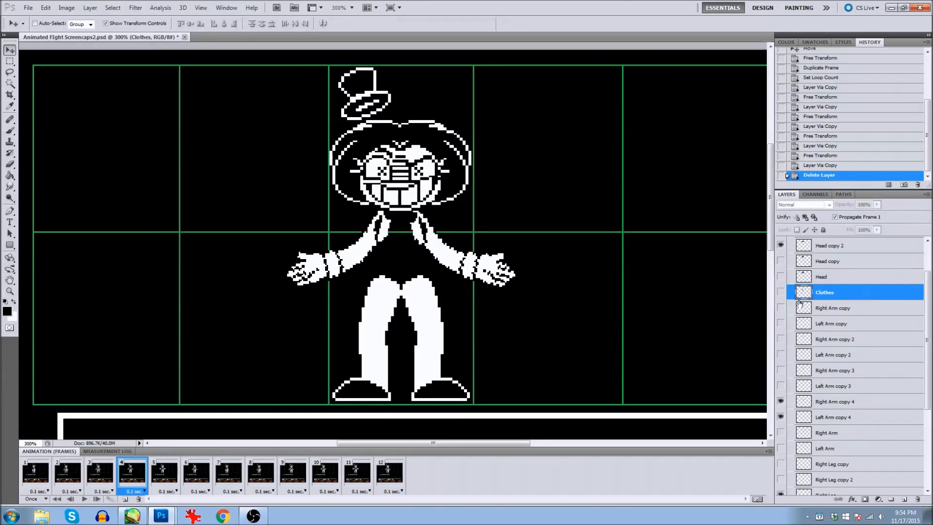
click(780, 292)
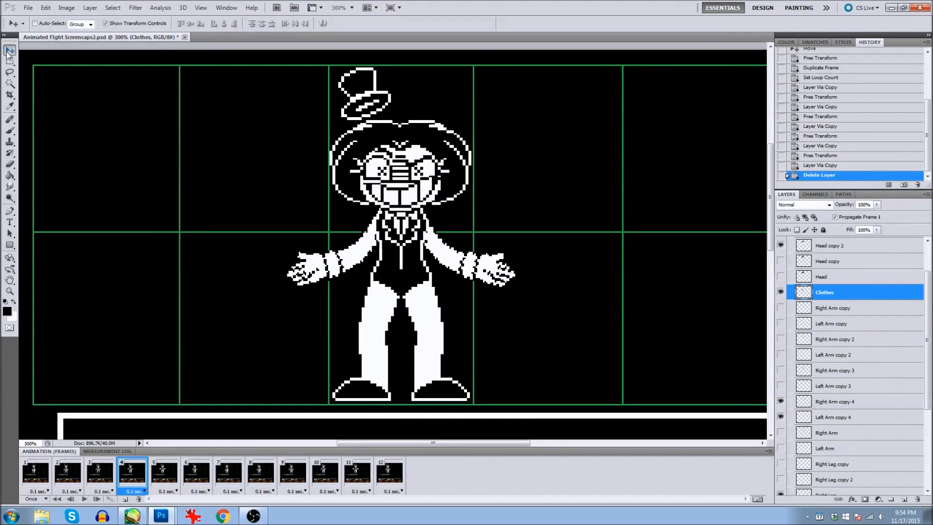
Step: Go through frames 1 to 5 and nudge the Clothes layer up in frames 3 and 5 to follow the body's bounce
click(42, 475)
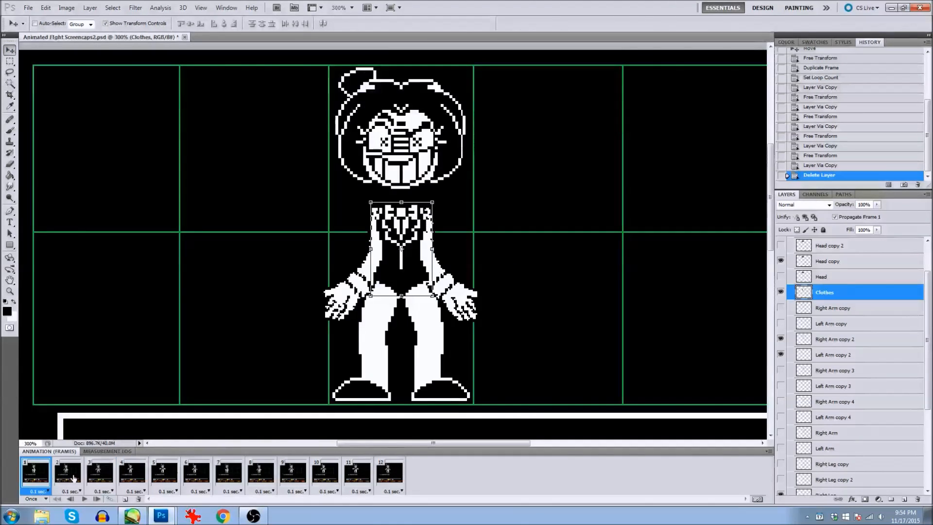
click(73, 477)
click(103, 477)
key(Down)
key(Down)
click(71, 478)
click(133, 478)
click(168, 479)
key(Down)
key(Down)
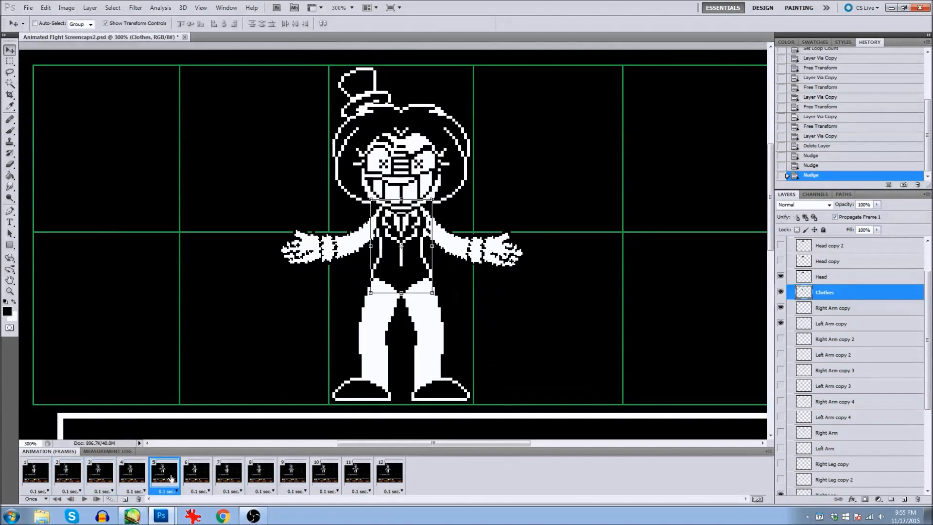
Step: Nudge the Clothes layer in frames 7 and 4, comparing frames 2 to 4 with their counterparts 8 and 9
click(198, 481)
click(230, 484)
key(Down)
click(67, 479)
click(261, 479)
click(100, 479)
click(293, 478)
click(133, 478)
key(Down)
Step: Nudge the Clothes layer in frames 10 and 11, and check it against frames 7 and 12
click(324, 477)
key(Down)
key(Down)
click(357, 476)
key(Down)
key(Down)
click(390, 475)
click(229, 477)
click(390, 476)
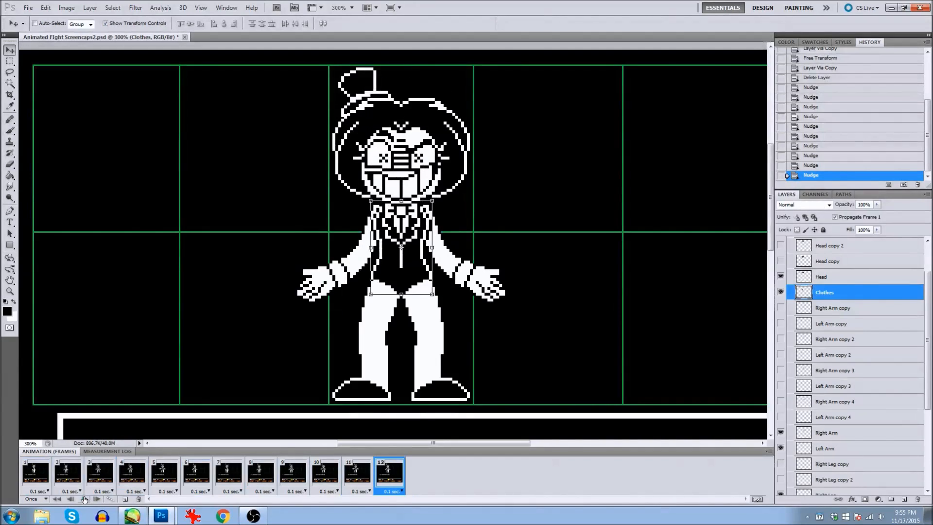
Step: Compare the torso position between frames 1 and 7 and frames 2 and 8, and check frames 3 and 4
click(197, 477)
click(68, 477)
click(228, 479)
click(37, 476)
click(227, 474)
click(69, 476)
click(259, 475)
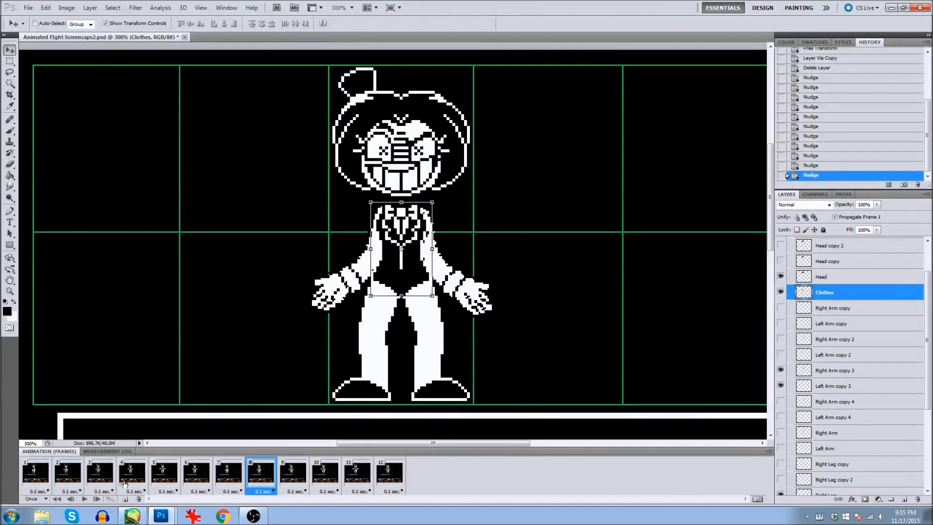
click(100, 475)
click(133, 474)
Step: Nudge the Clothes layer in frames 11 and 8 to match the torso height of the corresponding earlier frames
click(321, 472)
click(358, 474)
key(Down)
key(Down)
click(390, 475)
click(196, 476)
click(68, 477)
click(100, 476)
click(68, 478)
click(259, 478)
key(Down)
Step: Check the torso movement by playing the animation and comparing frame 1 with frame 7
click(39, 476)
click(100, 476)
click(132, 476)
click(197, 477)
click(229, 476)
click(37, 476)
click(85, 498)
click(228, 476)
click(37, 476)
click(85, 498)
click(228, 476)
Step: In frame 8, show Left Leg copy in place of Left Leg to mirror the leg lift of frame 2
click(69, 475)
click(260, 474)
scroll(805, 415, down, 5)
click(781, 353)
click(781, 398)
click(781, 429)
click(293, 474)
click(325, 474)
Step: Set the animation to loop Forever and play it back
click(85, 498)
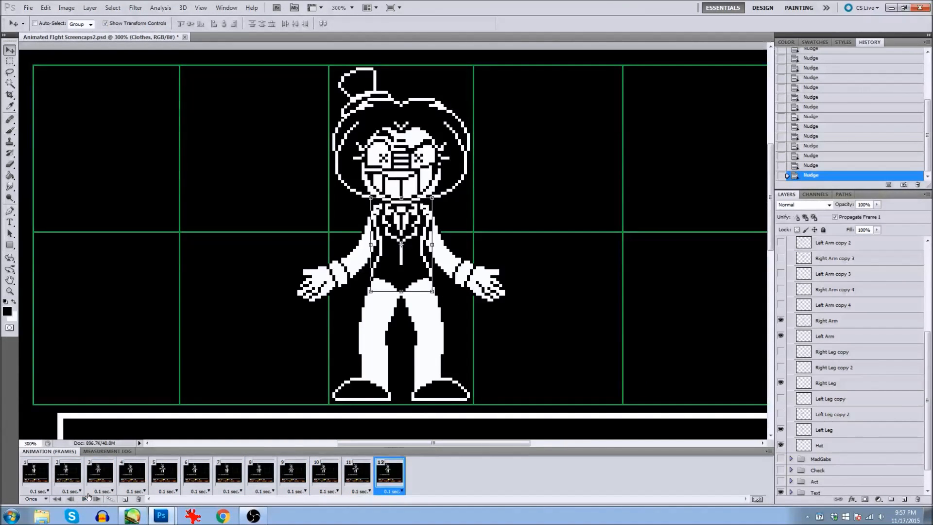
click(84, 498)
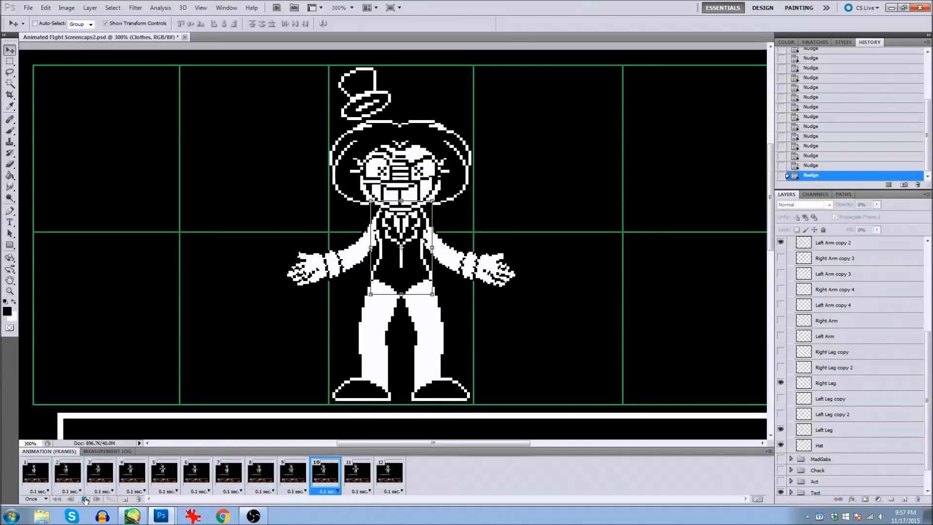
click(44, 498)
click(48, 478)
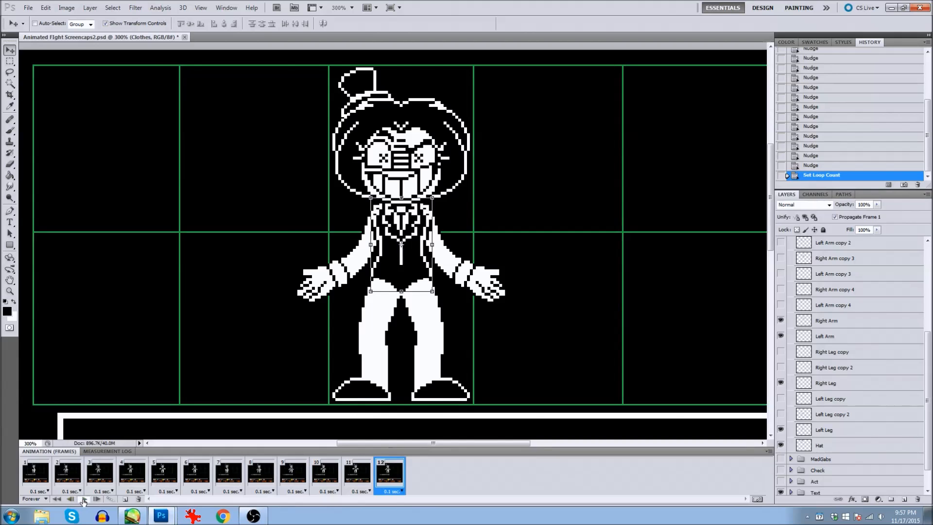
click(84, 499)
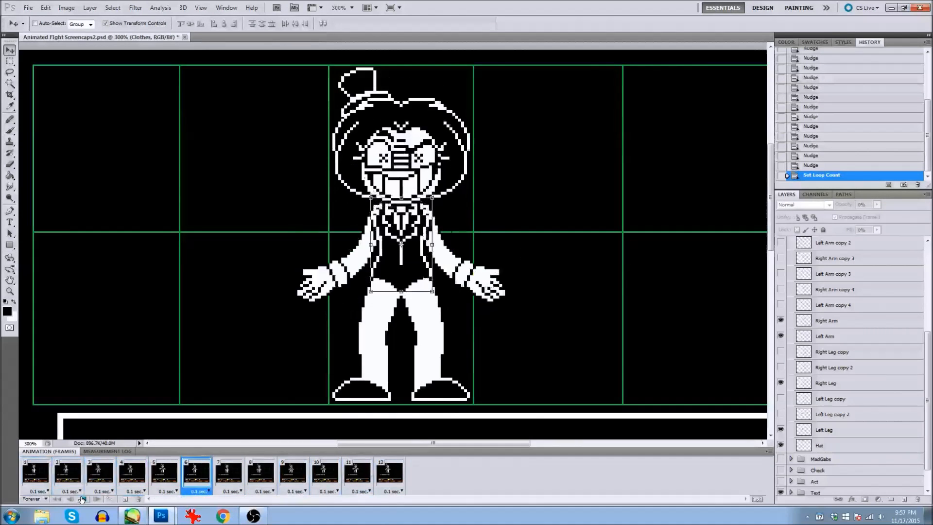
click(83, 499)
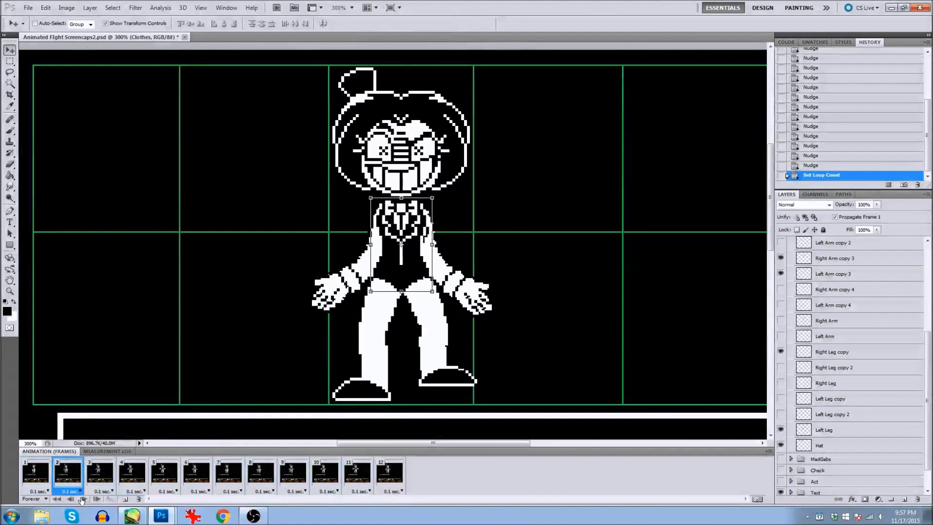
Step: Step through frames 1 to 4 and examine the leg poses and the left leg layers
click(43, 482)
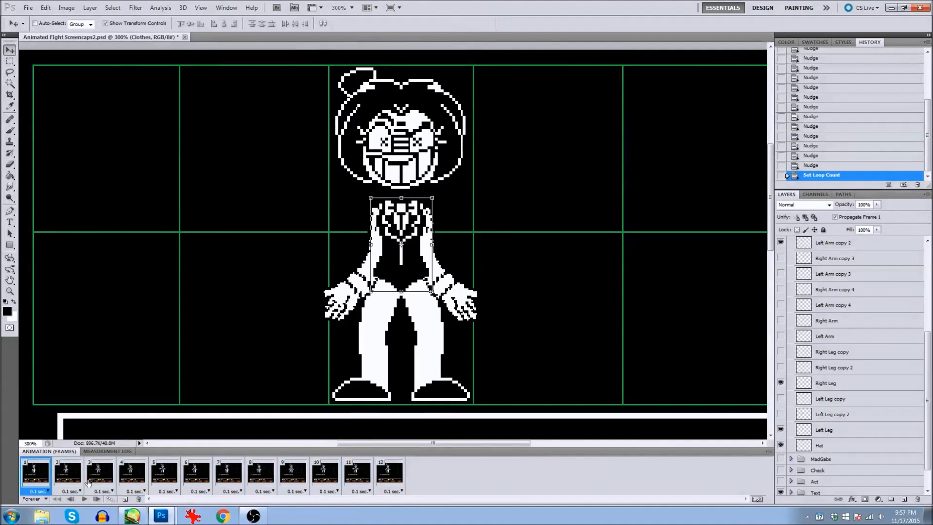
click(67, 481)
click(108, 480)
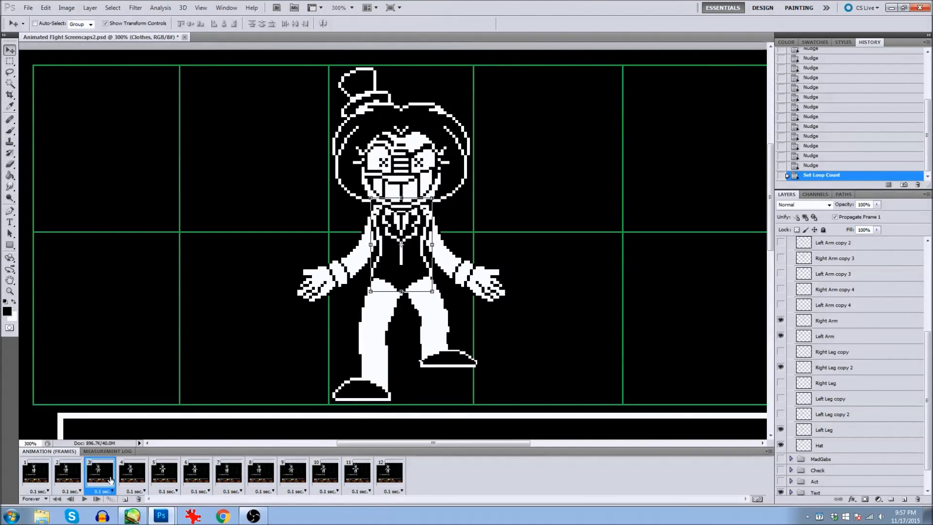
click(131, 478)
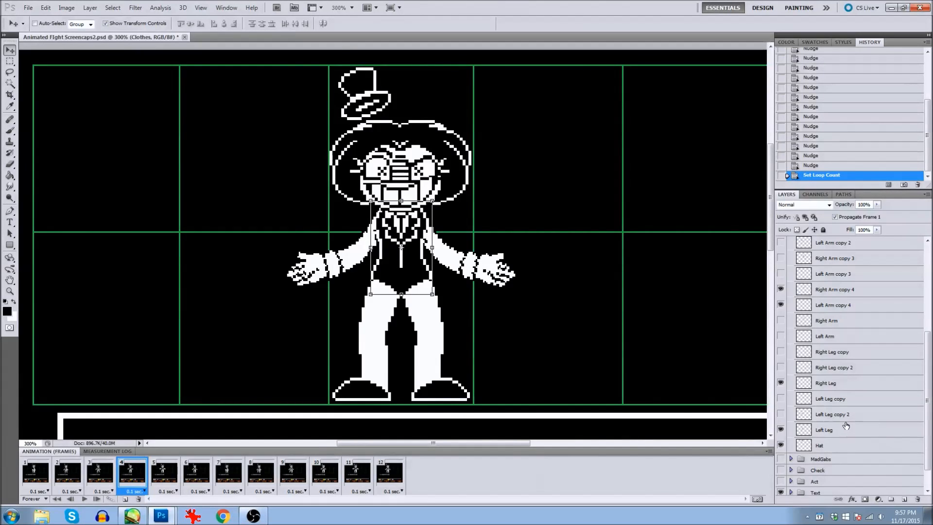
click(27, 475)
click(819, 430)
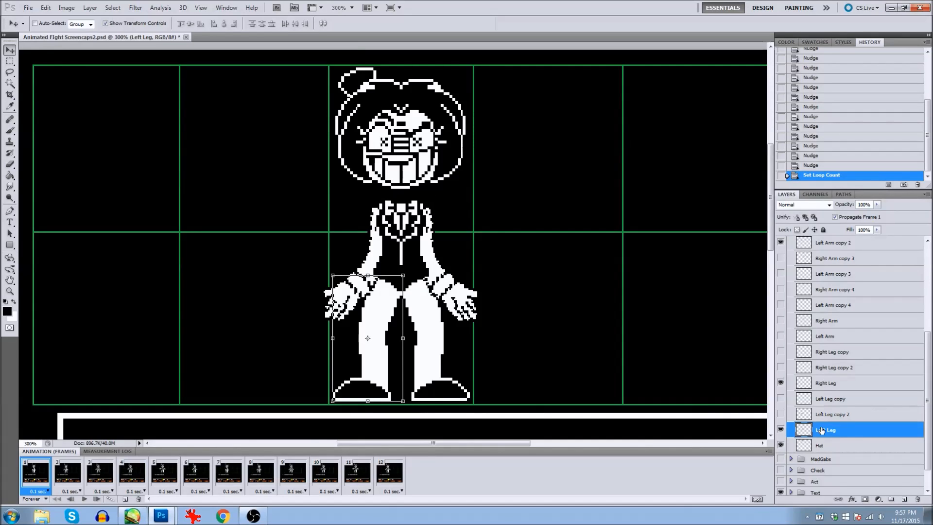
click(848, 400)
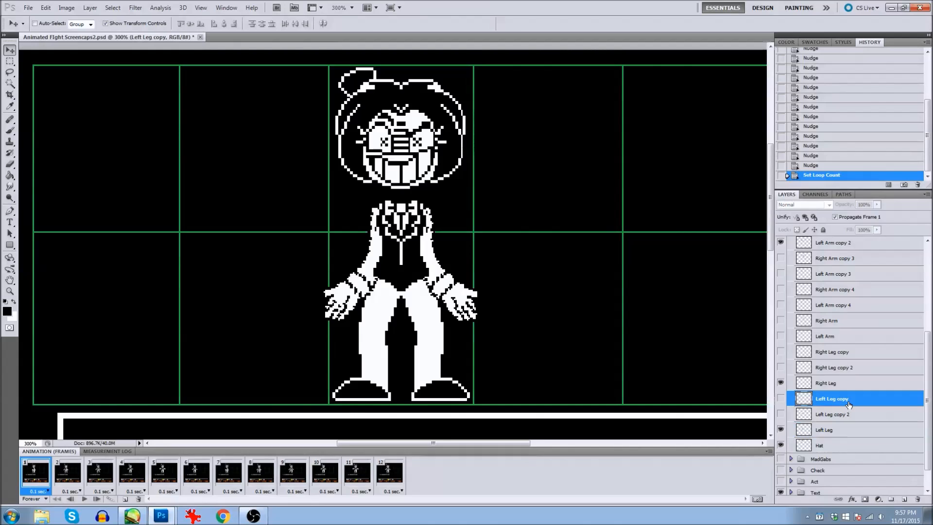
click(93, 478)
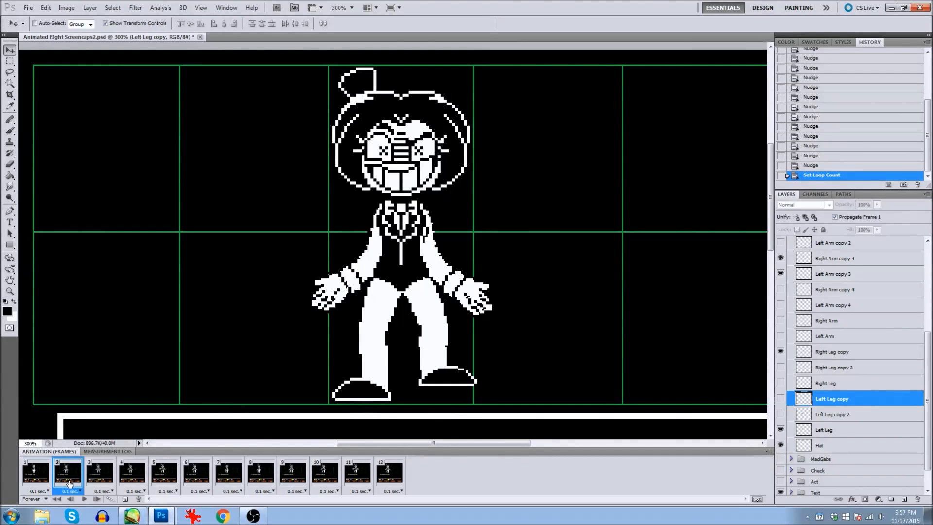
Step: In frame 4, replace Right Leg and Left Leg with Right Leg copy and Left Leg copy
click(123, 478)
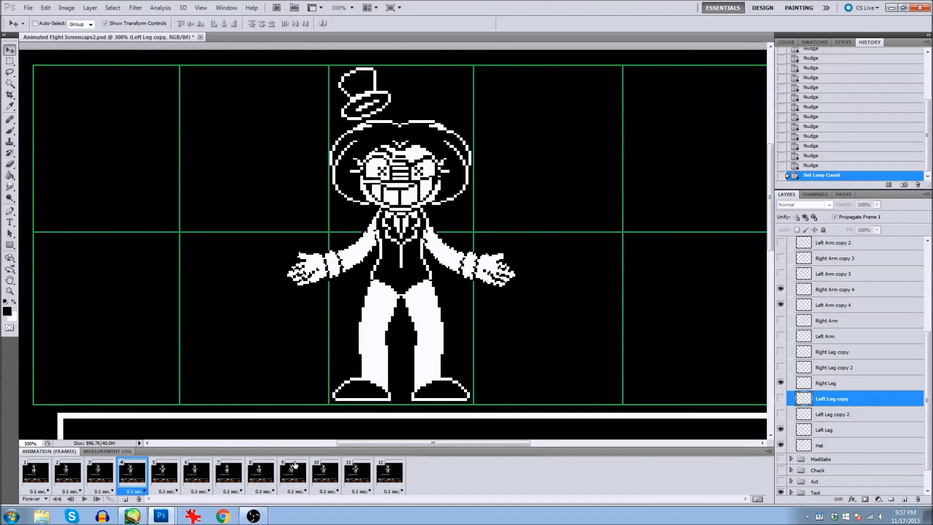
click(781, 383)
click(780, 430)
click(781, 399)
click(780, 352)
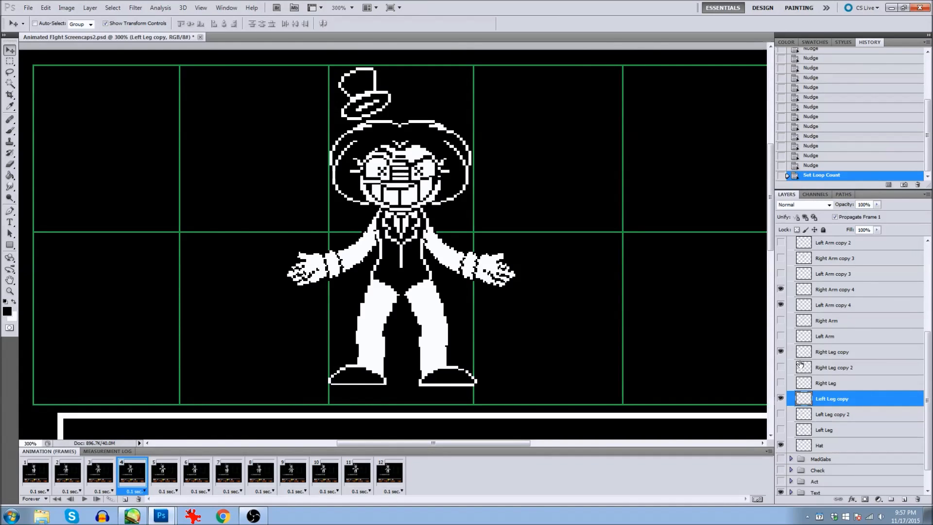
Step: Nudge the whole mad group down in frames 4 and 10 so the feet rest near the floor line, and play the animation
scroll(814, 340, up, 5)
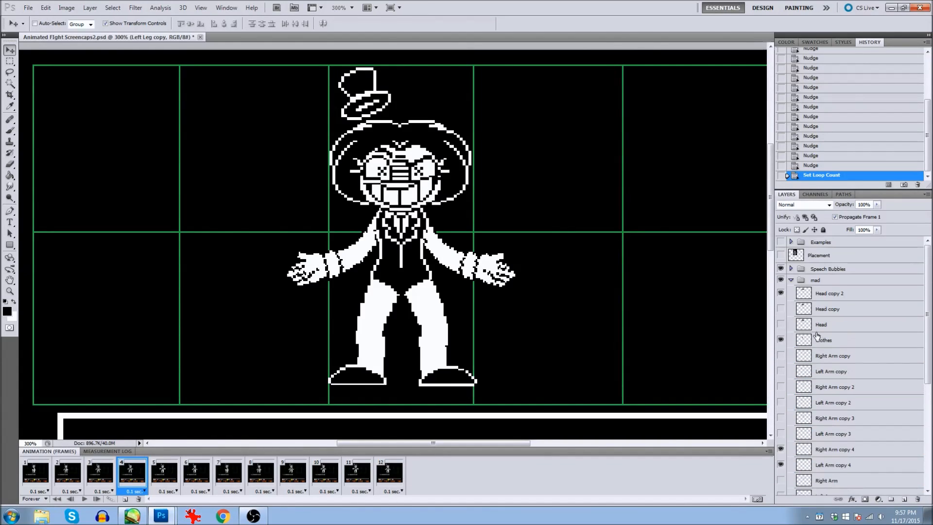
click(817, 281)
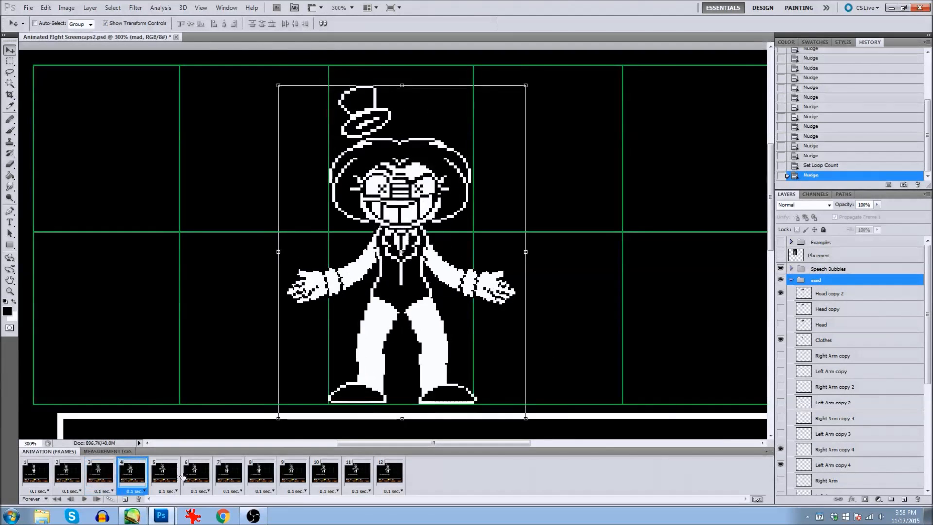
click(236, 473)
click(326, 475)
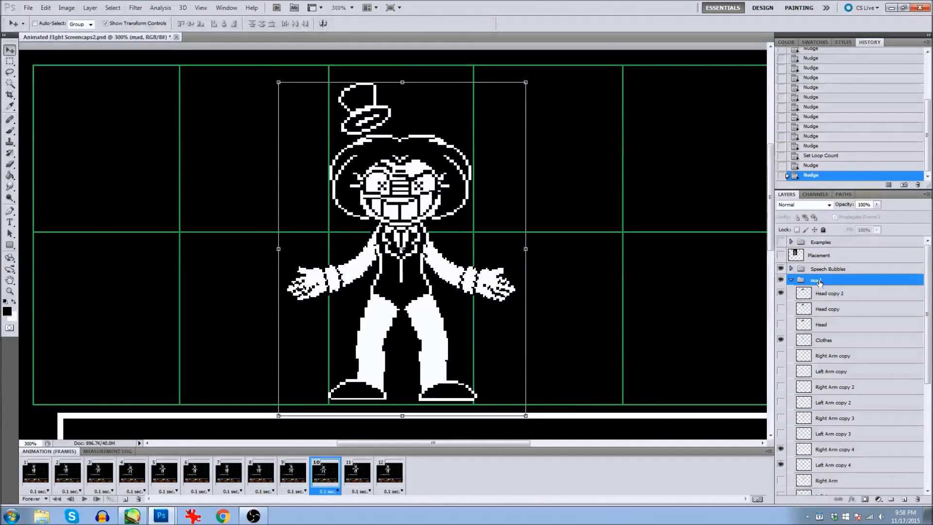
click(387, 481)
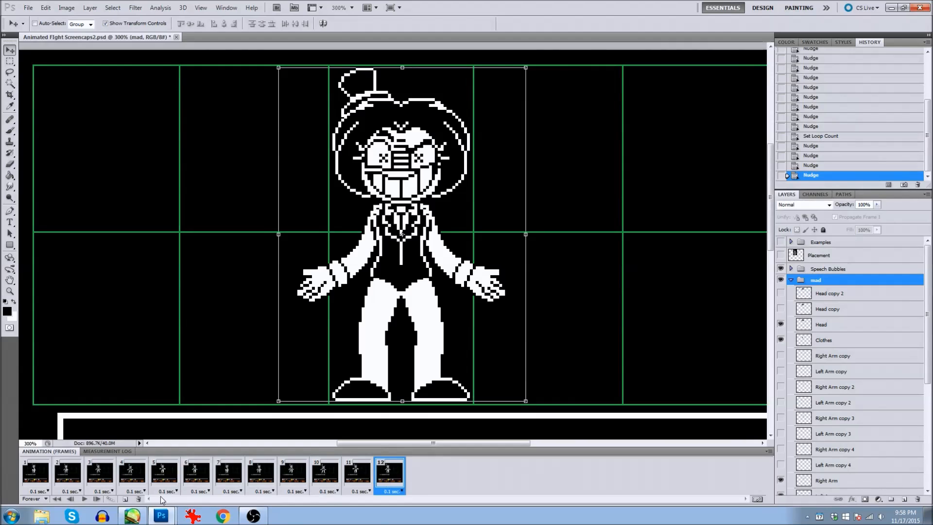
click(85, 499)
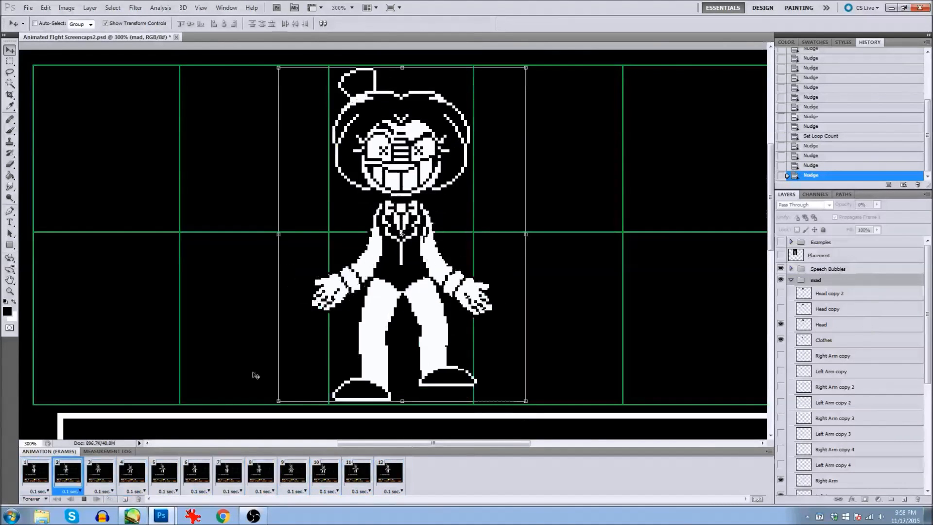
click(84, 499)
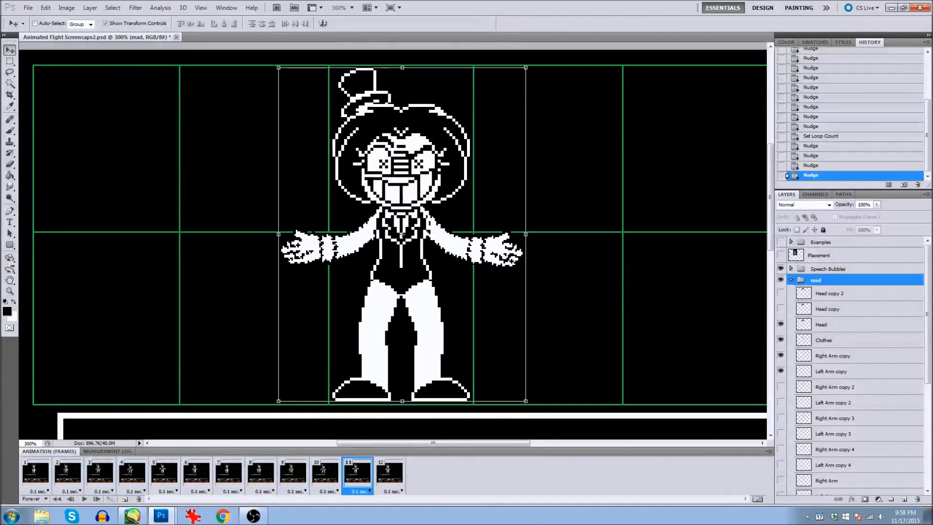
Step: Raise the Hat layer above the head in frame 1 and reposition it in frames 2 and 3
click(863, 456)
scroll(863, 457, down, 5)
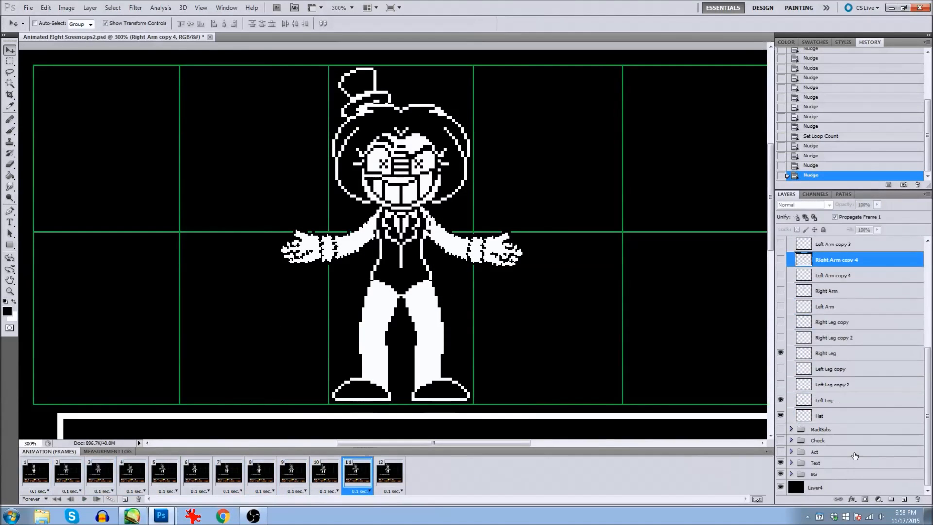
click(832, 416)
click(26, 478)
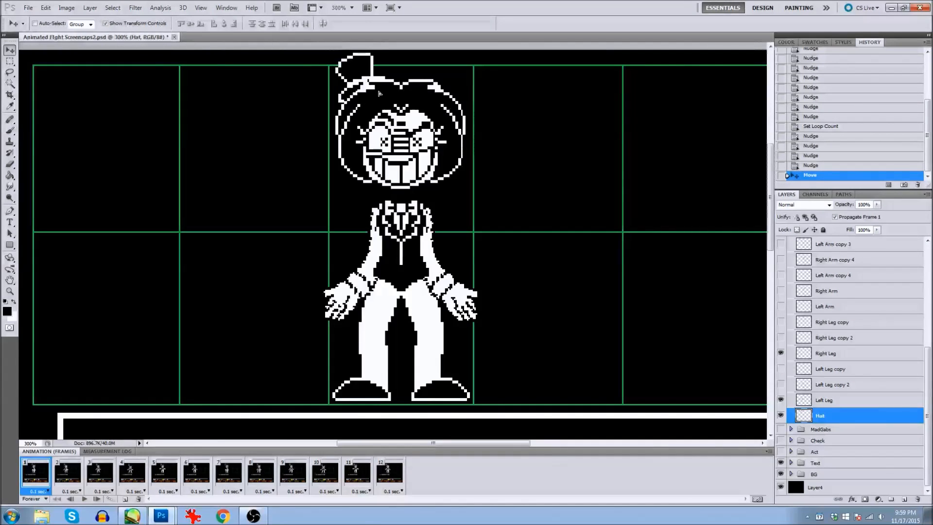
click(66, 473)
click(99, 472)
mouse_move(376, 90)
mouse_down()
mouse_move(375, 103)
mouse_move(374, 95)
mouse_up()
Step: Reposition the Hat layer in frames 4 to 6 to follow the head's bounce
click(132, 473)
click(164, 473)
click(196, 473)
click(229, 472)
click(35, 473)
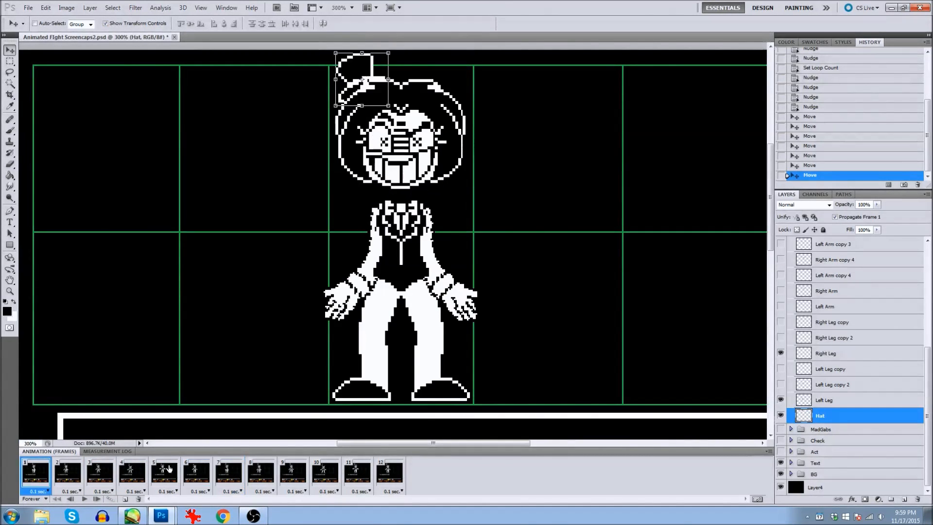
Step: Nudge the Hat layer across frames 7 to 10 to match its placement in the first frames of the cycle
click(228, 473)
key(Down)
key(Down)
click(67, 473)
click(260, 474)
click(100, 473)
click(293, 472)
click(99, 473)
key(Down)
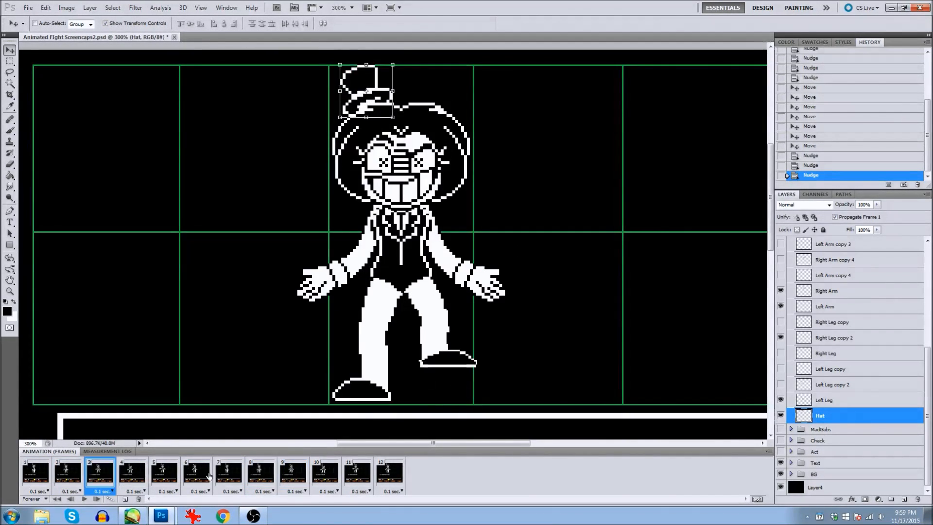
click(326, 472)
key(Down)
Step: Nudge the Hat layer up in frame 11 to match its position in frame 5
click(160, 474)
click(357, 472)
key(Up)
key(Up)
key(Up)
key(Up)
click(164, 473)
click(358, 473)
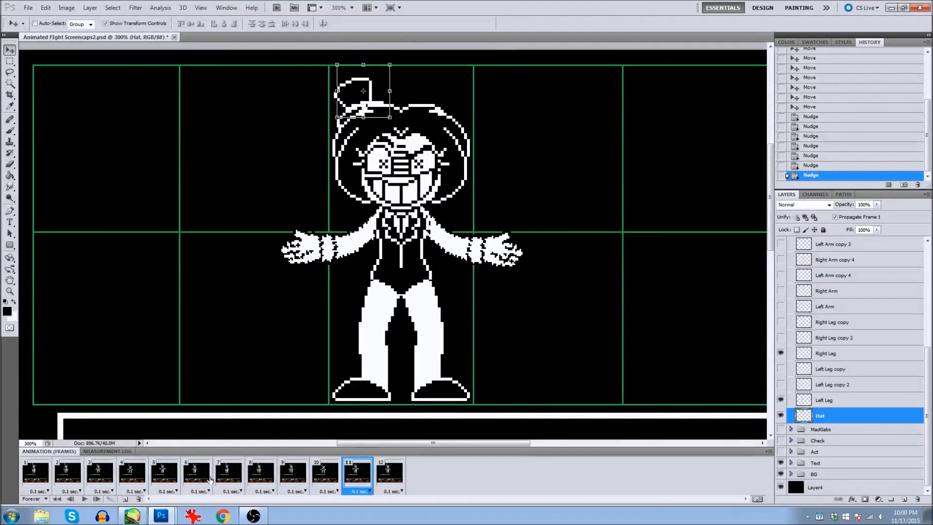
Step: Compare the hat position in frames 6 and 12 and play the animation
click(196, 472)
click(390, 473)
click(201, 473)
click(86, 499)
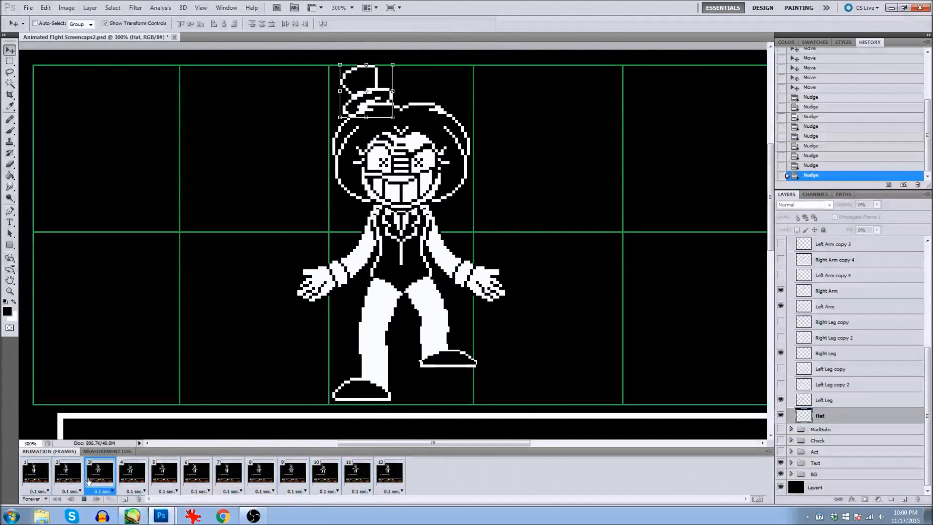
Step: Reposition the Hat layer in frames 2 to 5 to smooth its motion
click(35, 472)
click(67, 472)
drag(372, 100, 376, 110)
click(100, 472)
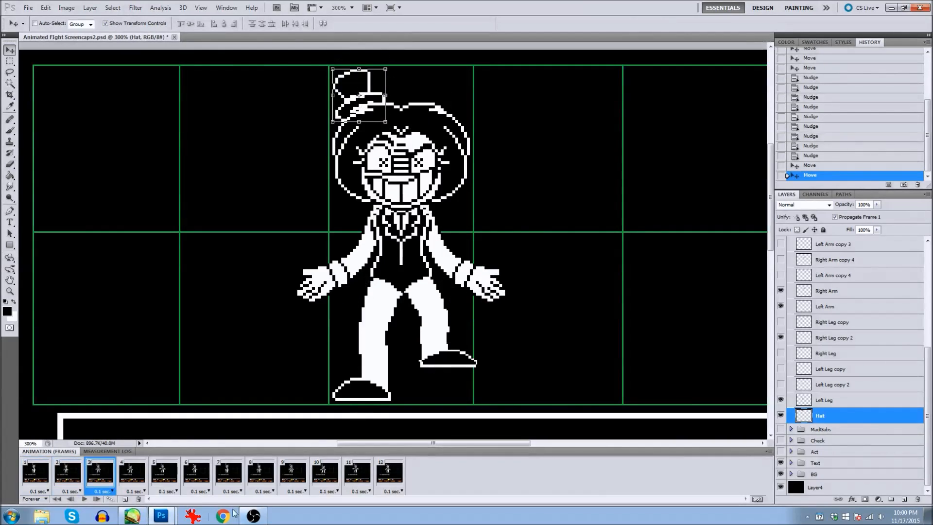
click(132, 473)
click(153, 481)
key(Up)
Step: Nudge the Hat layer up in frames 3 and 4, checking its motion against frames 1 to 6
click(73, 473)
click(99, 474)
key(Up)
key(Up)
click(39, 473)
click(95, 475)
click(70, 474)
click(139, 474)
key(Up)
click(168, 475)
click(199, 474)
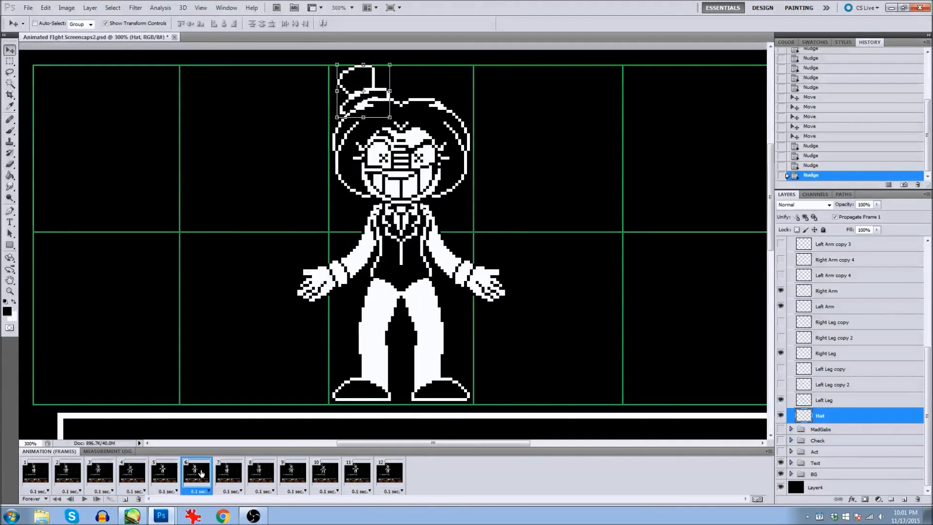
Step: Nudge the Hat layer up in frame 6
key(Up)
key(Up)
key(Up)
Step: Compare the hat position between the matching frames of both halves of the loop, ending on frame 12, and play the animation
click(261, 474)
click(36, 476)
click(260, 475)
click(71, 476)
click(105, 481)
click(292, 478)
click(101, 477)
click(292, 477)
click(319, 474)
click(163, 476)
click(357, 475)
click(197, 475)
click(386, 473)
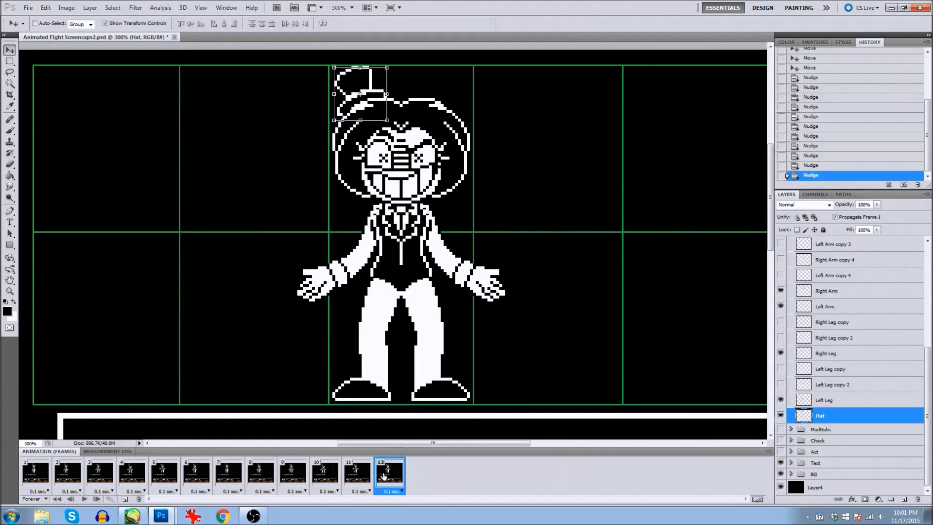
click(84, 499)
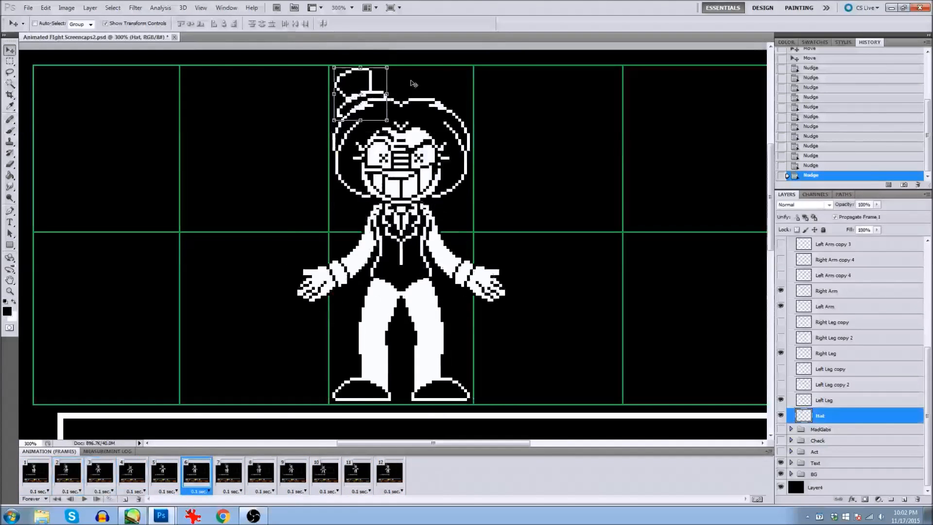
Step: Duplicate the Hat layer and reposition the copy above the head in frame 6
key(ctrl+j)
click(196, 473)
click(780, 415)
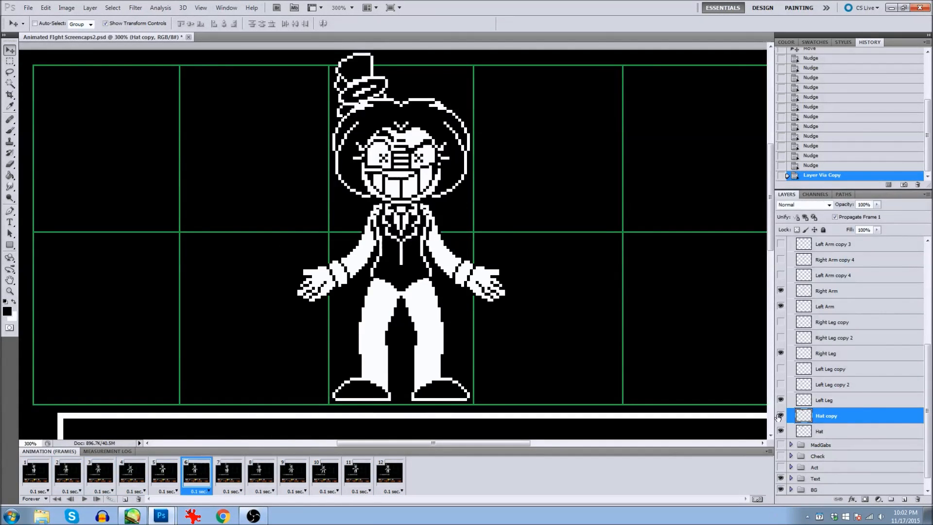
drag(361, 68, 361, 73)
key(Return)
Step: Show the Hat copy layer in frame 12, adjust it with Free Transform and nudge it down to match frame 6
click(324, 473)
click(357, 473)
click(390, 473)
click(780, 416)
key(ctrl+t)
key(Return)
click(212, 471)
click(389, 473)
key(Down)
Step: Hide the original Hat layer in frames 6 and 12 so only the Hat copy is used there
click(199, 473)
click(780, 430)
click(390, 472)
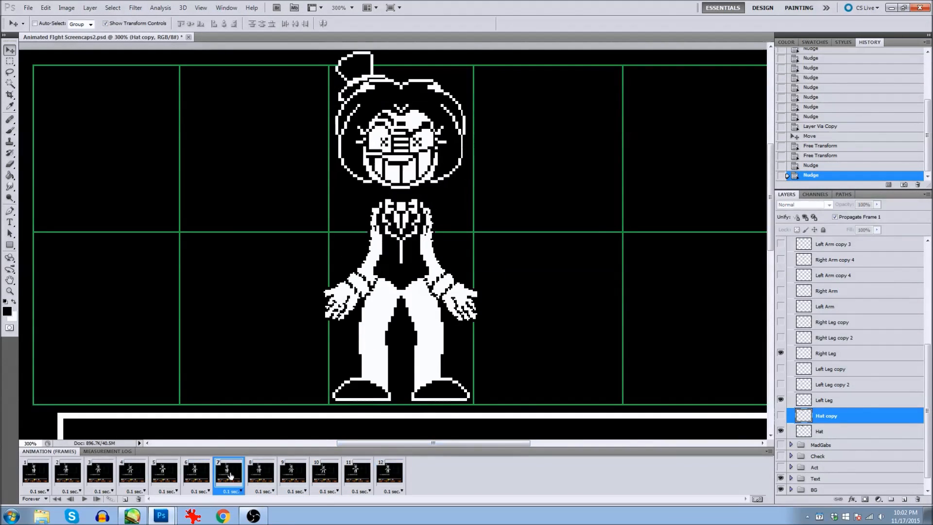
click(781, 431)
Step: Play the animation and review the hat motion at 100% and 200% view
click(84, 499)
click(9, 63)
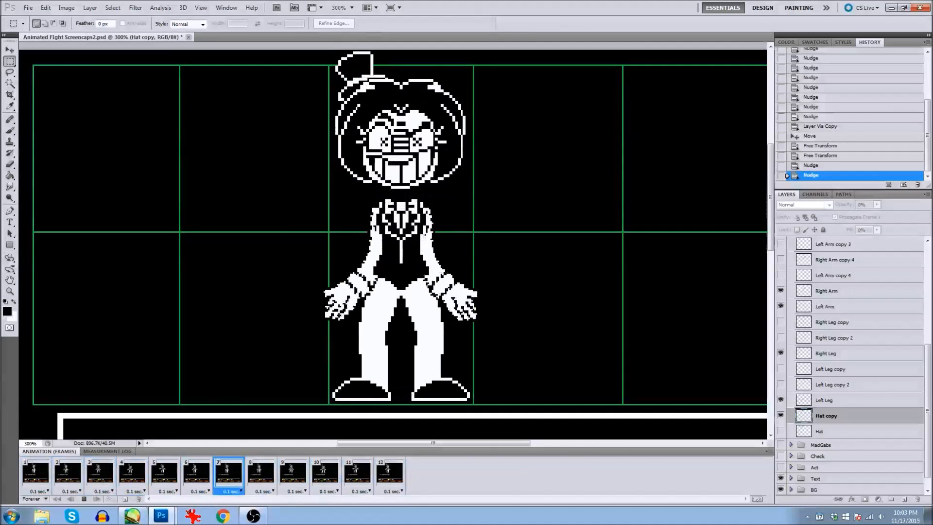
key(ctrl+minus)
key(ctrl+minus)
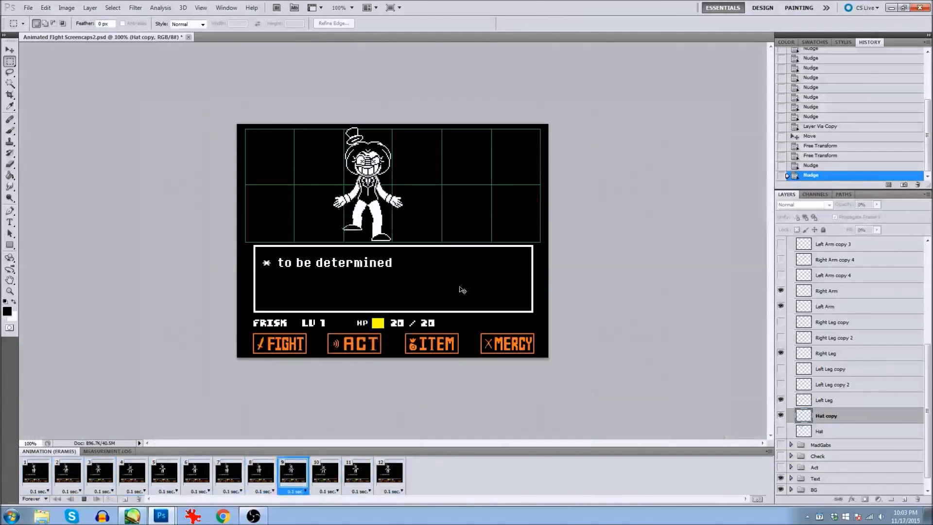
key(ctrl+plus)
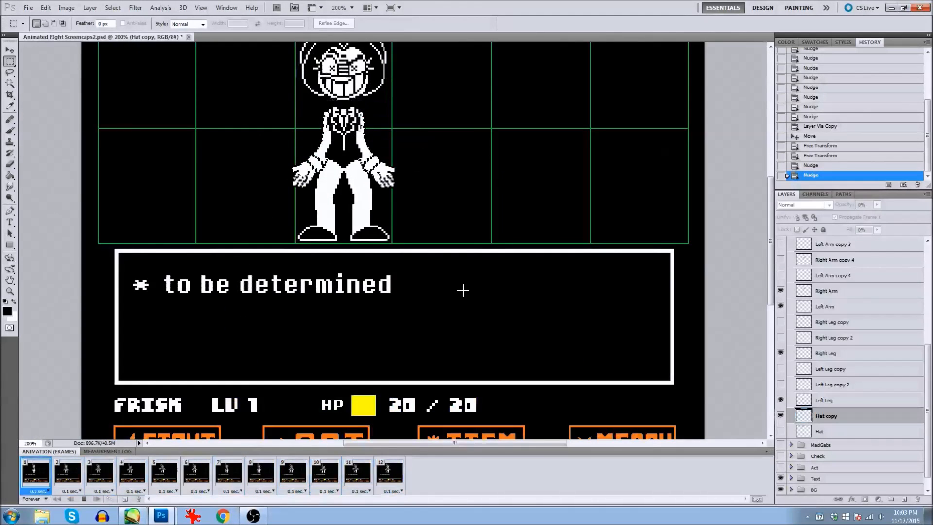
scroll(441, 300, up, 2)
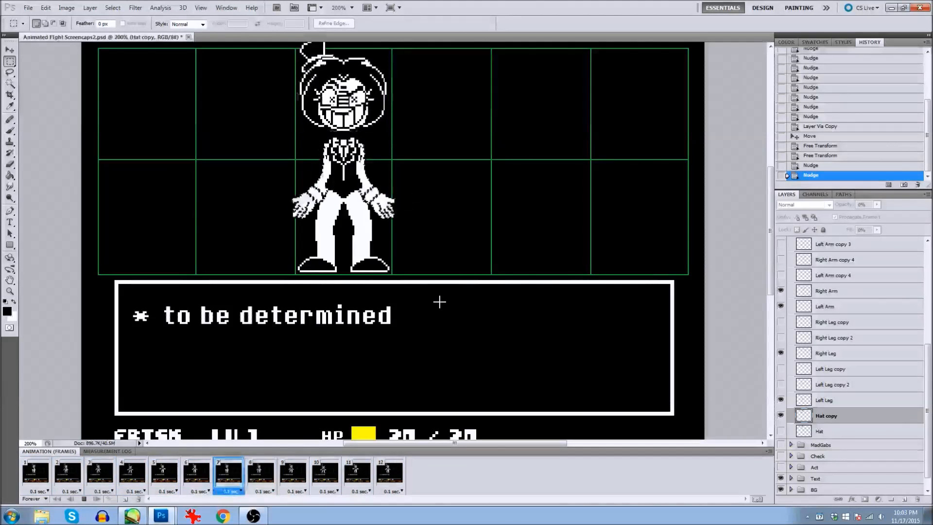
Step: Stop the playback, expand the Text group and select its "to be determined" layer with the Type tool
key(space)
click(820, 478)
scroll(820, 479, down, 1)
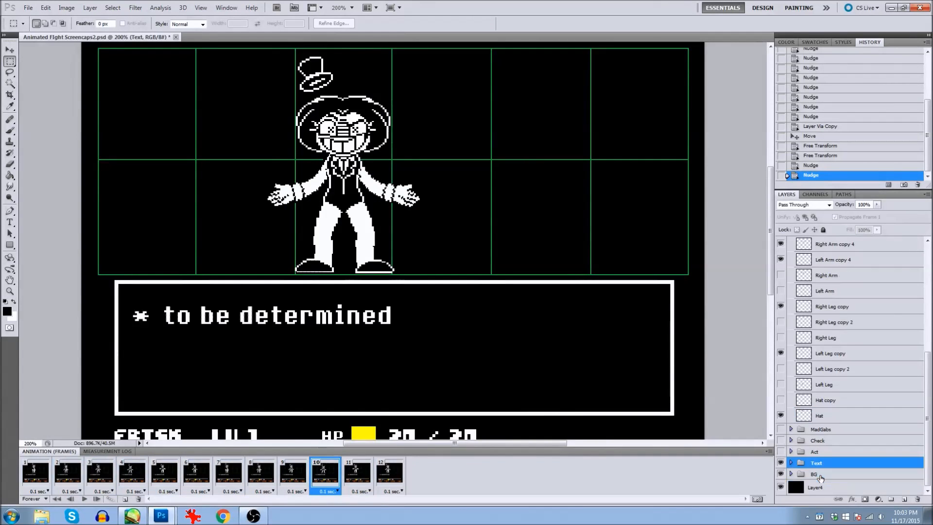
click(790, 462)
scroll(801, 466, down, 1)
click(820, 486)
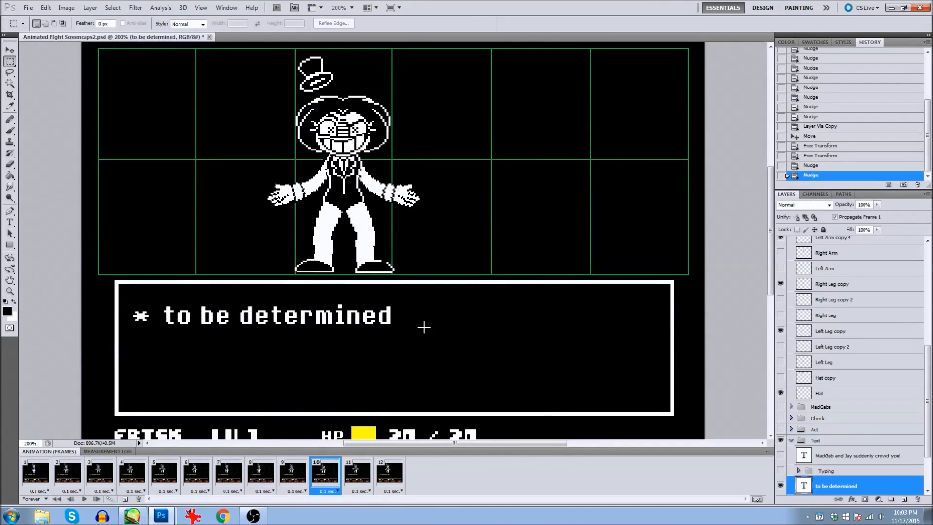
click(10, 222)
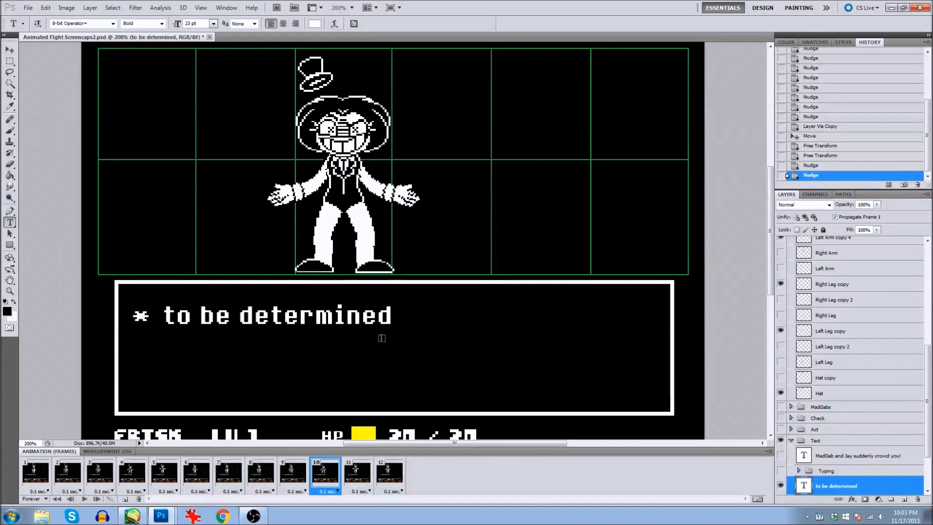
drag(164, 316, 385, 317)
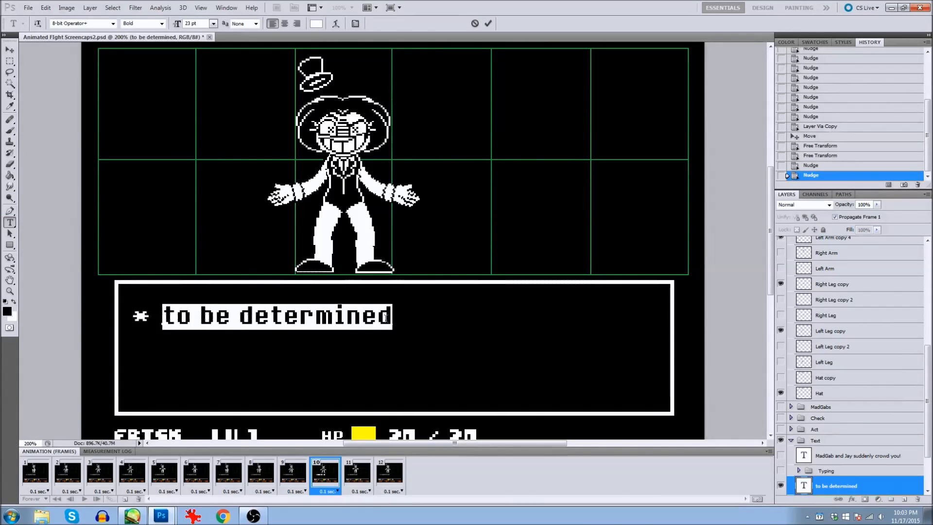
text(MadGab)
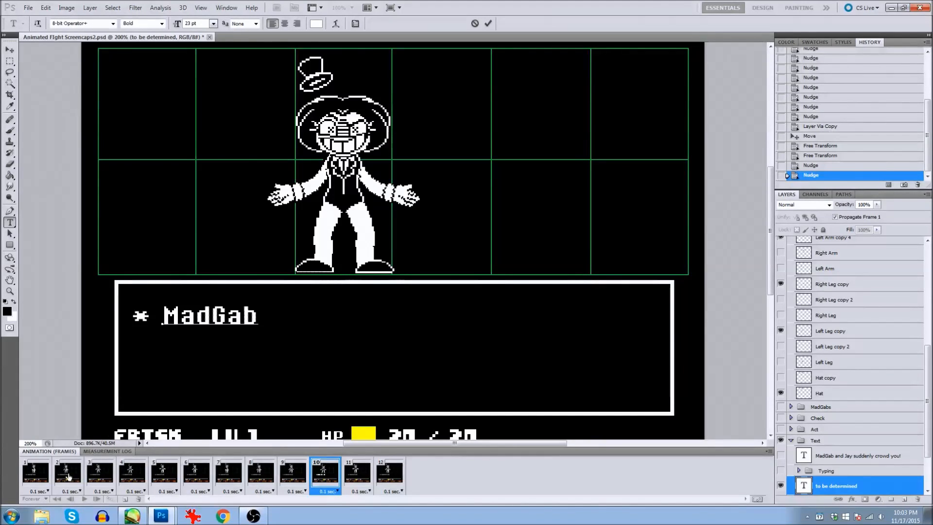
click(474, 24)
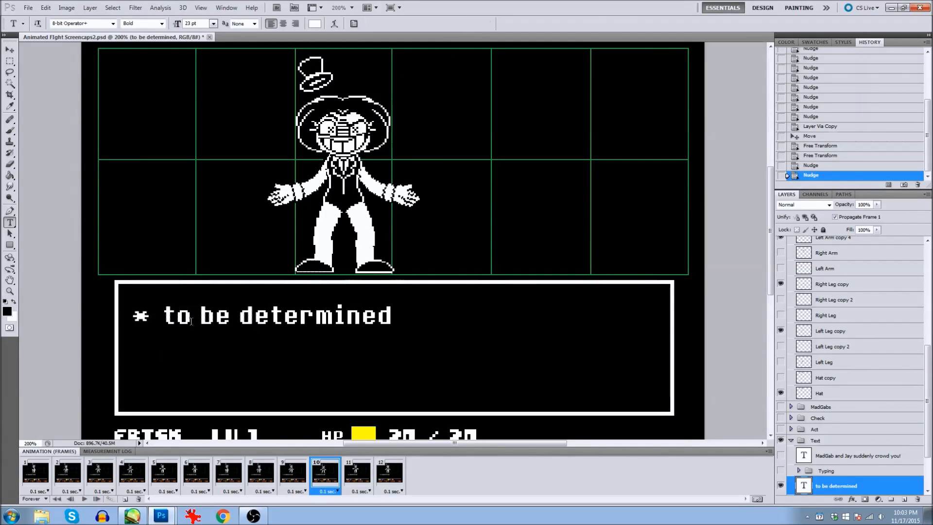
Step: From frame 1, replace the "to be determined" text with "MadGab is actually mad now!" and play the animation
click(42, 482)
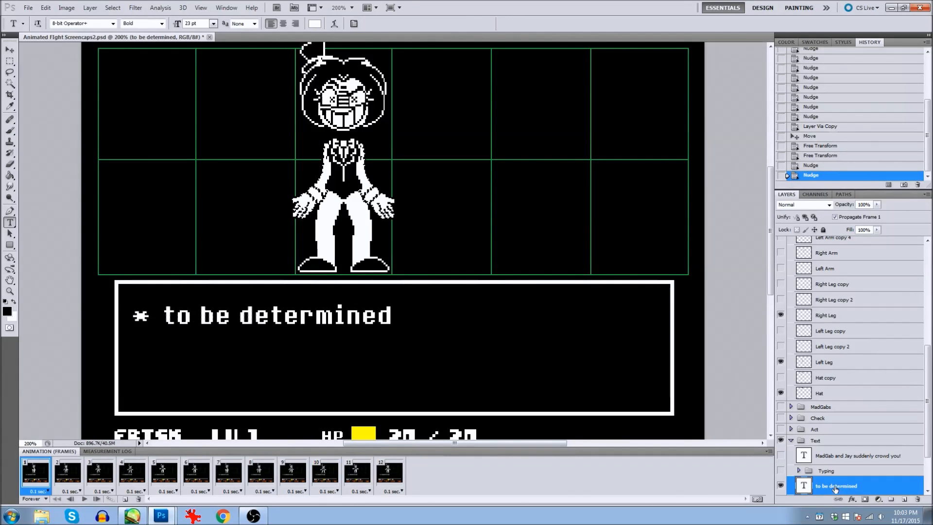
triple_click(168, 316)
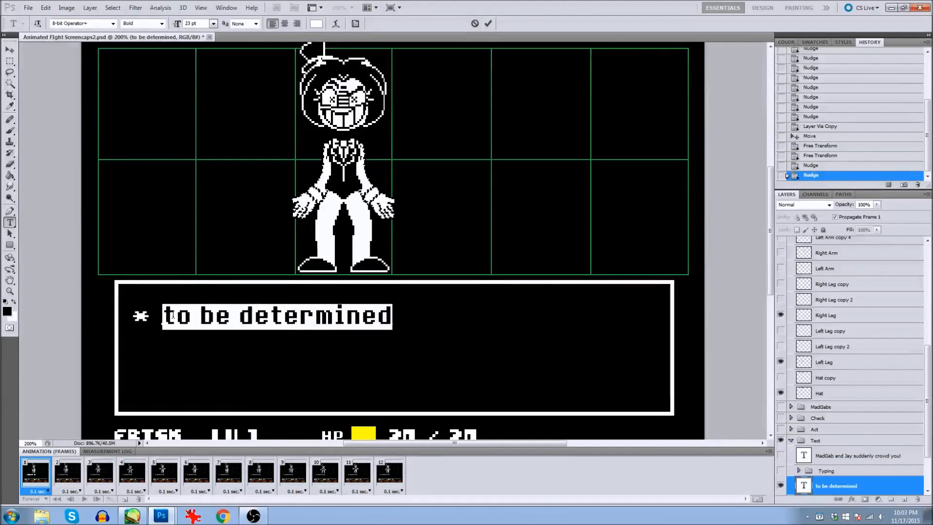
key(BackSpace)
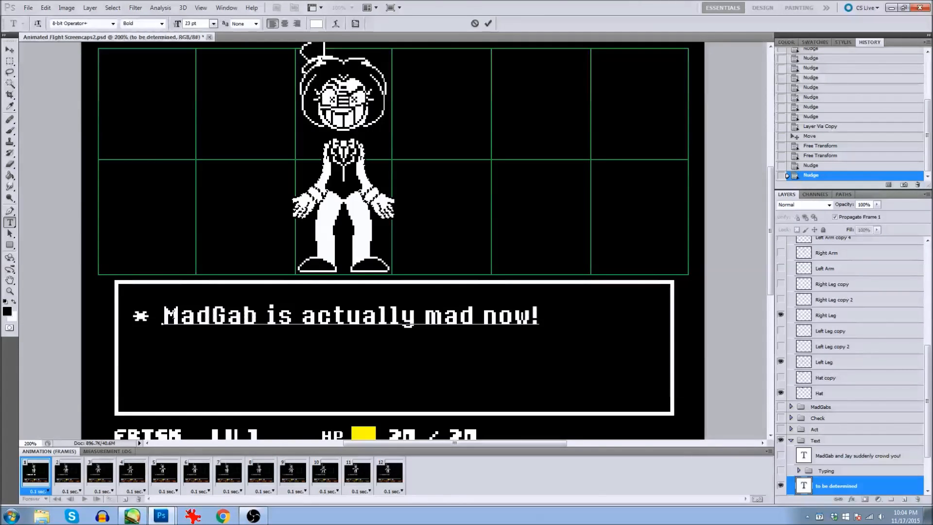
click(486, 24)
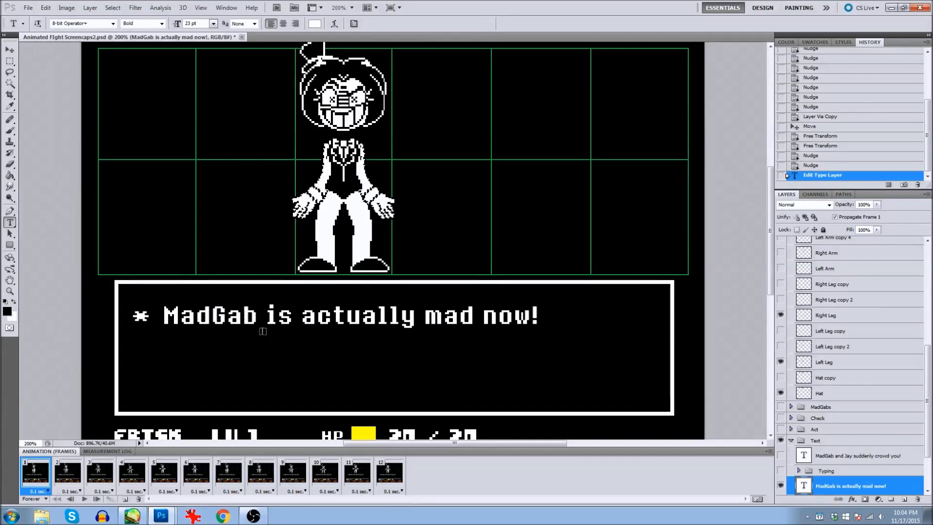
click(85, 499)
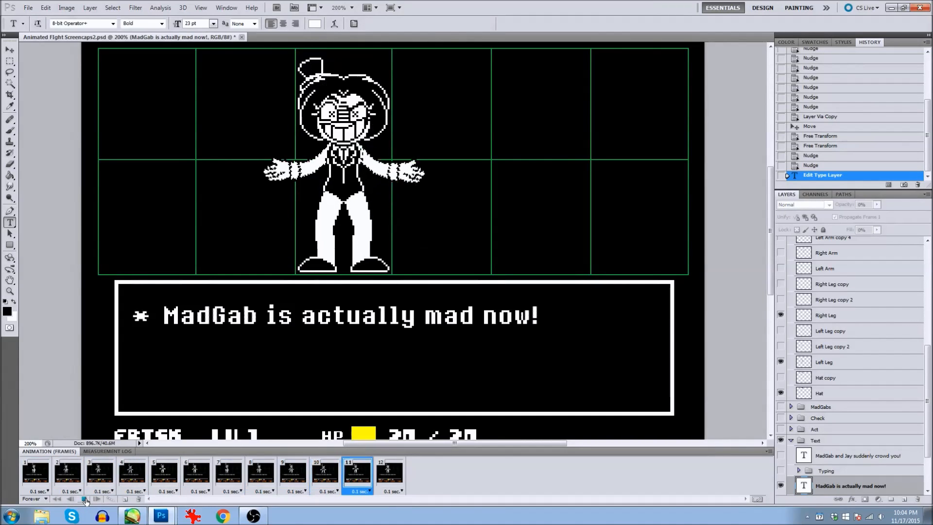